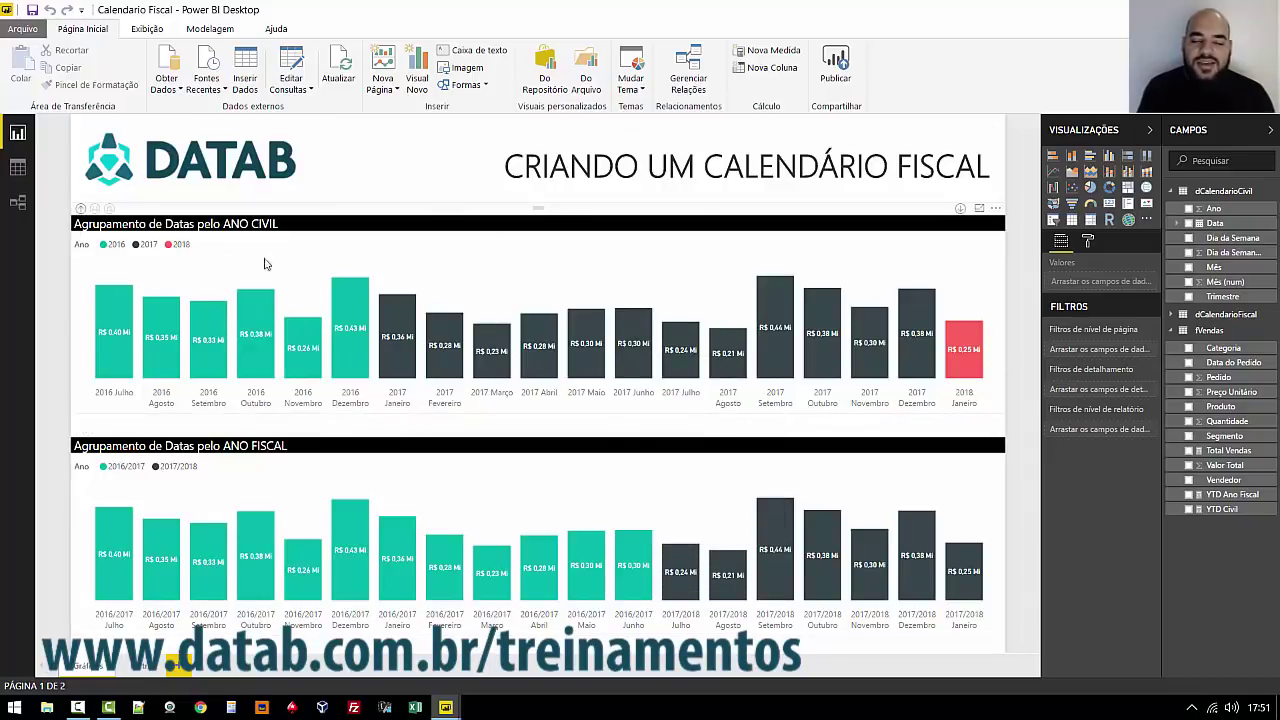
# Step: Collapse the dCalendarioCivil field list in the Fields pane
pyautogui.click(1212, 192)
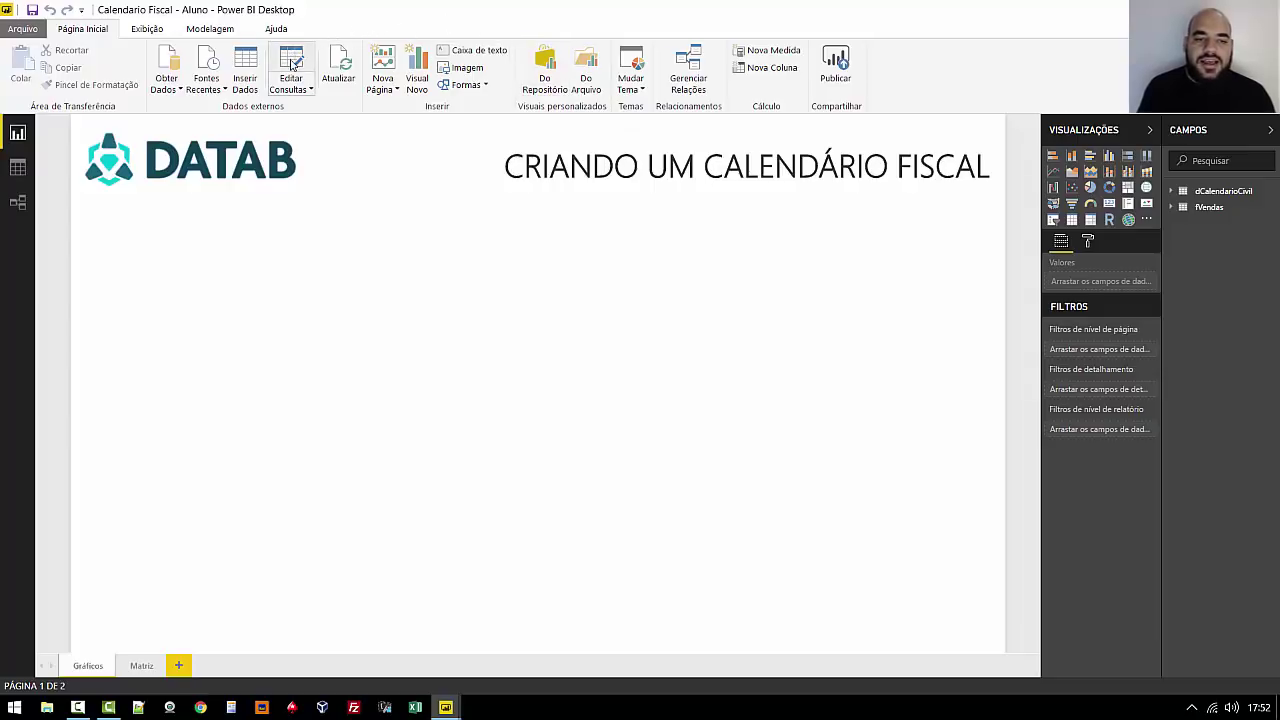
# Step: Open the query editor and display the dCalendarioCivil calendar query
pyautogui.click(291, 63)
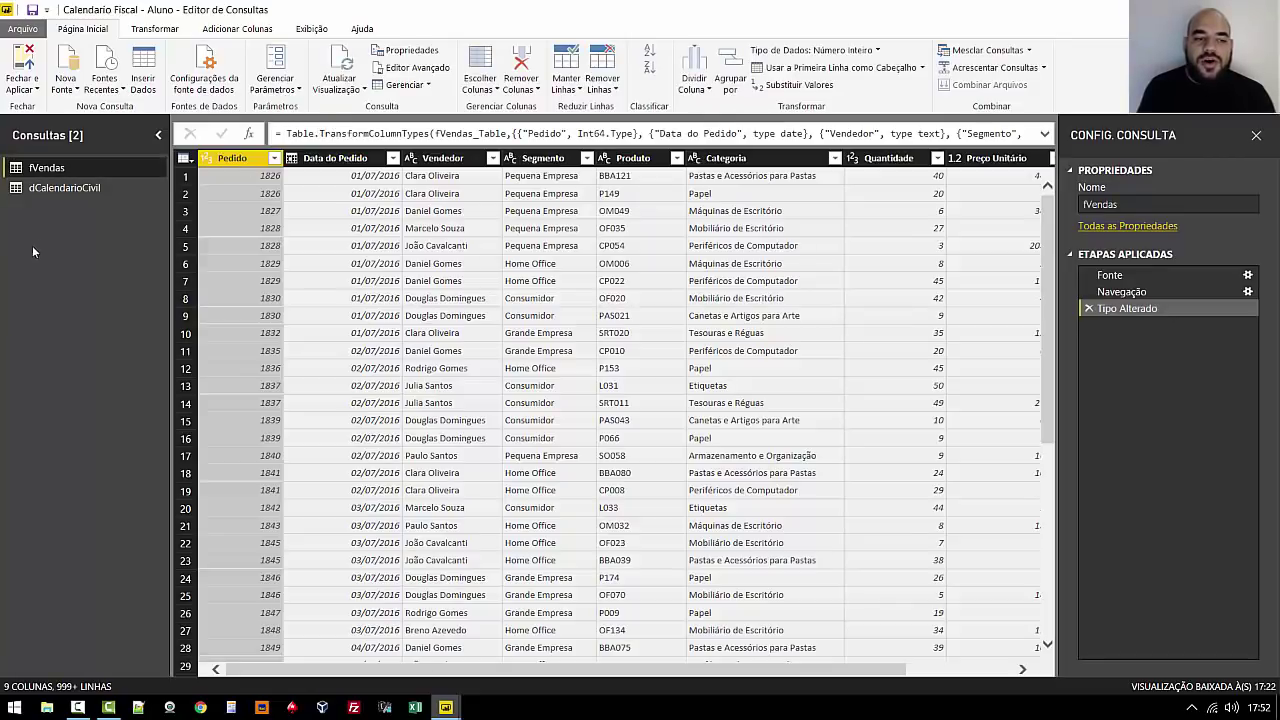
pyautogui.click(53, 226)
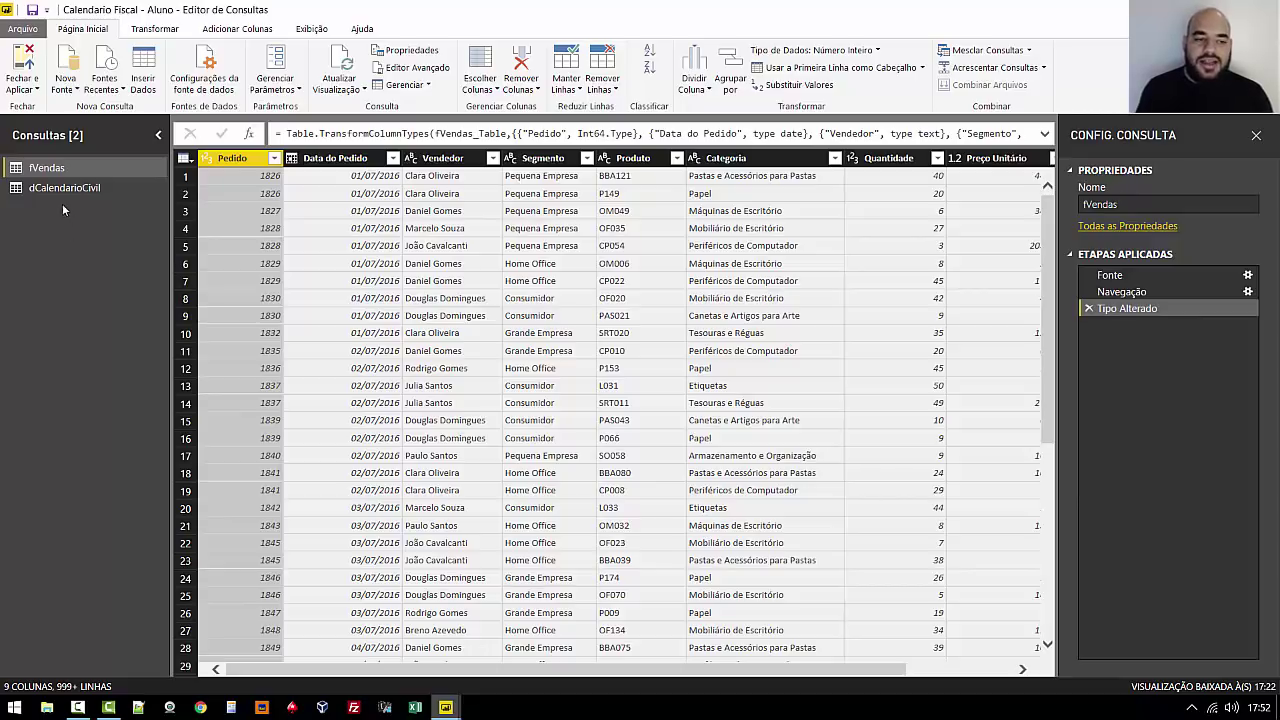
pyautogui.click(62, 188)
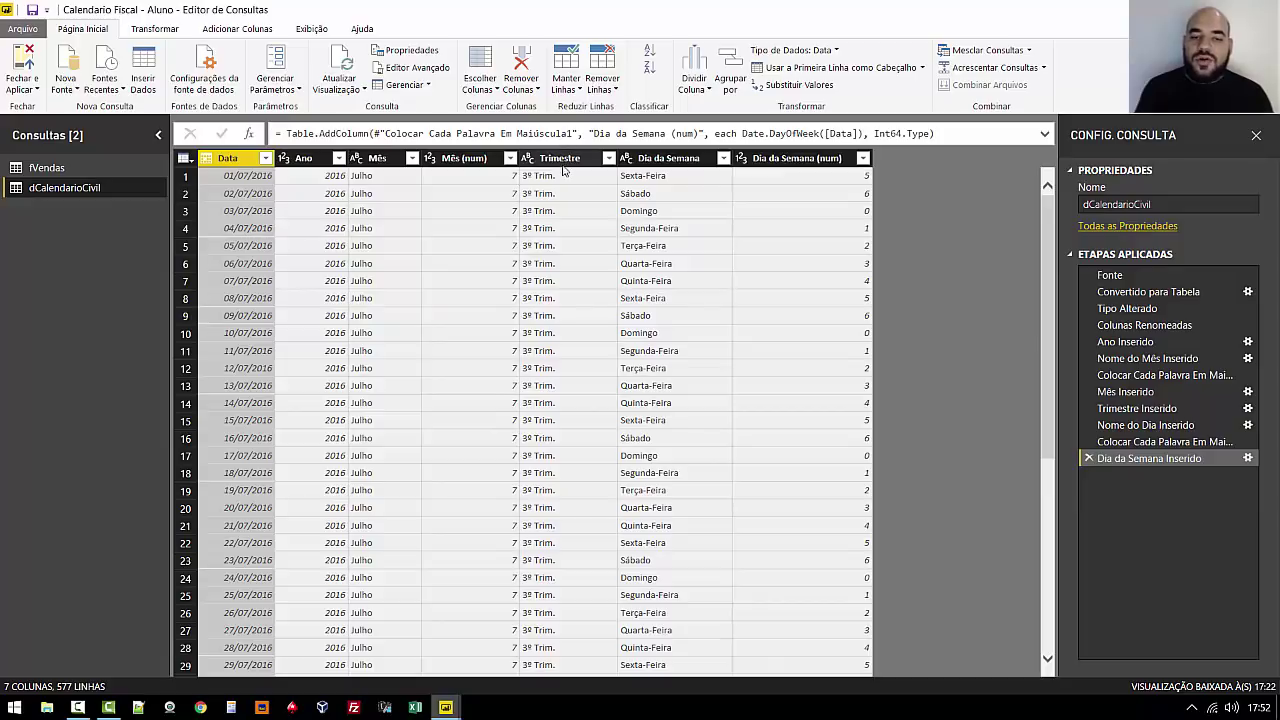
# Step: Check the data types of the Trimestre, Data and Ano columns
pyautogui.click(563, 160)
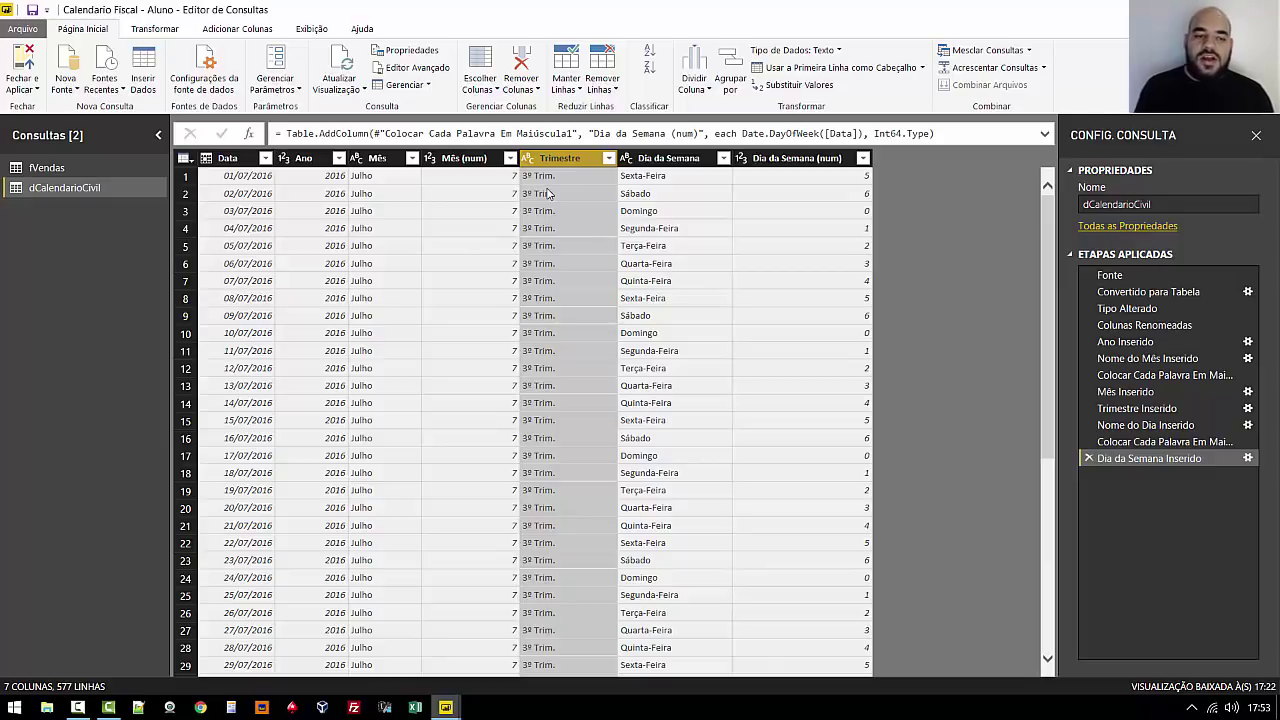
pyautogui.click(236, 163)
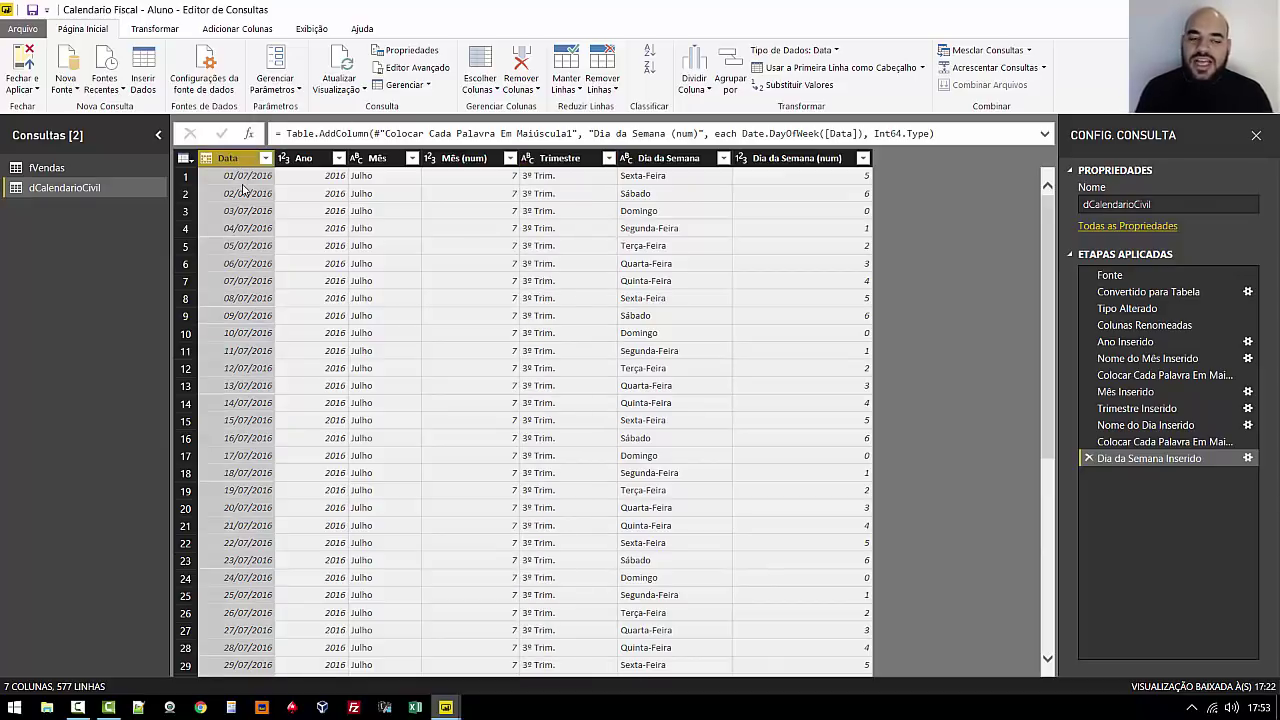
pyautogui.click(305, 159)
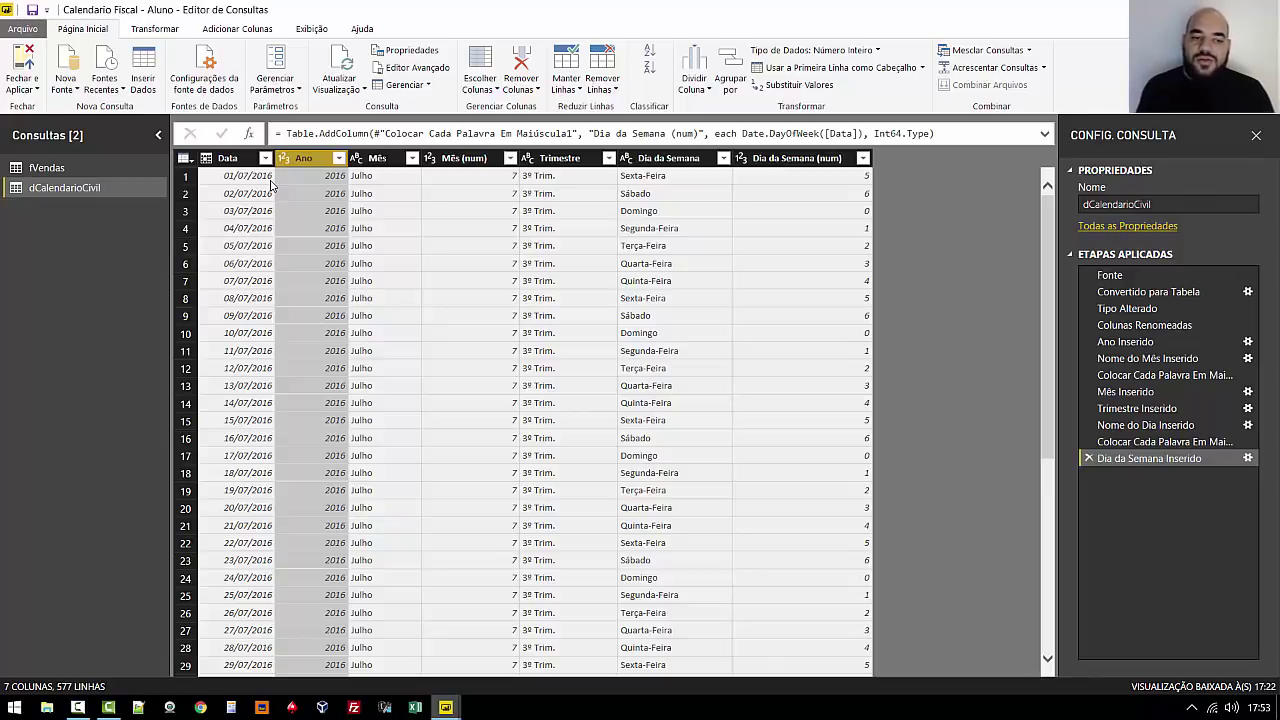
pyautogui.click(270, 180)
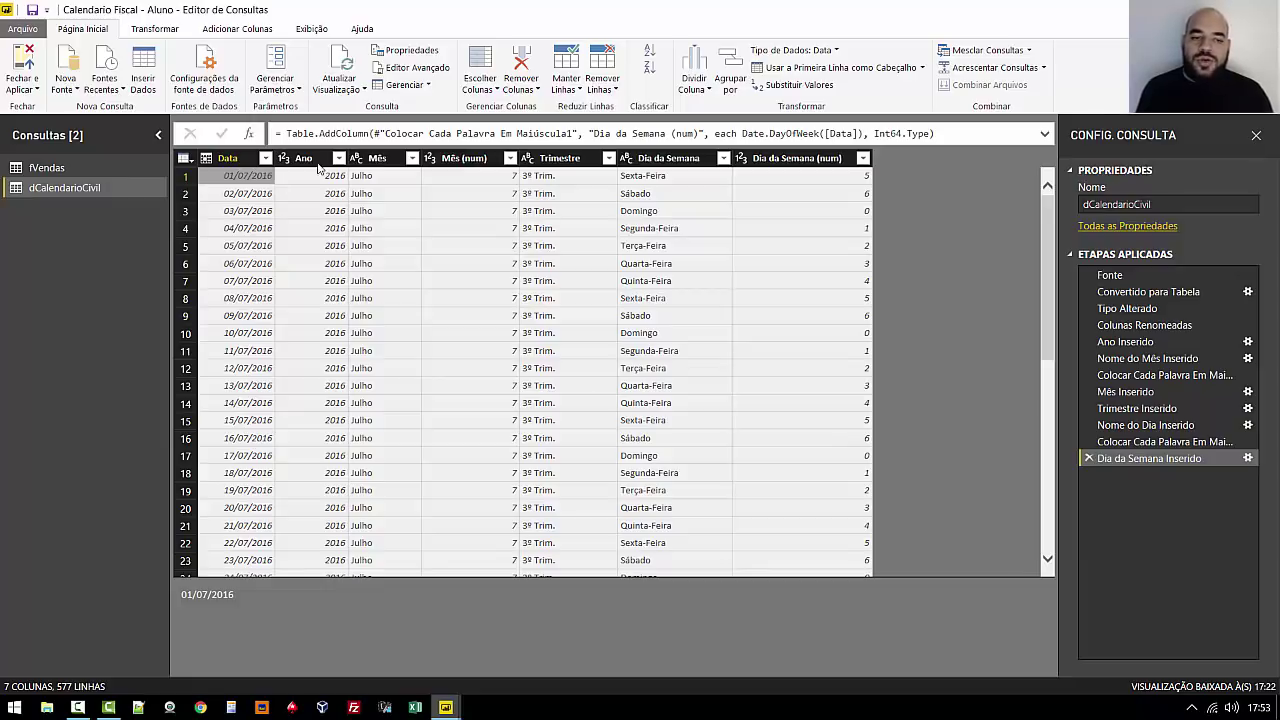
pyautogui.click(318, 164)
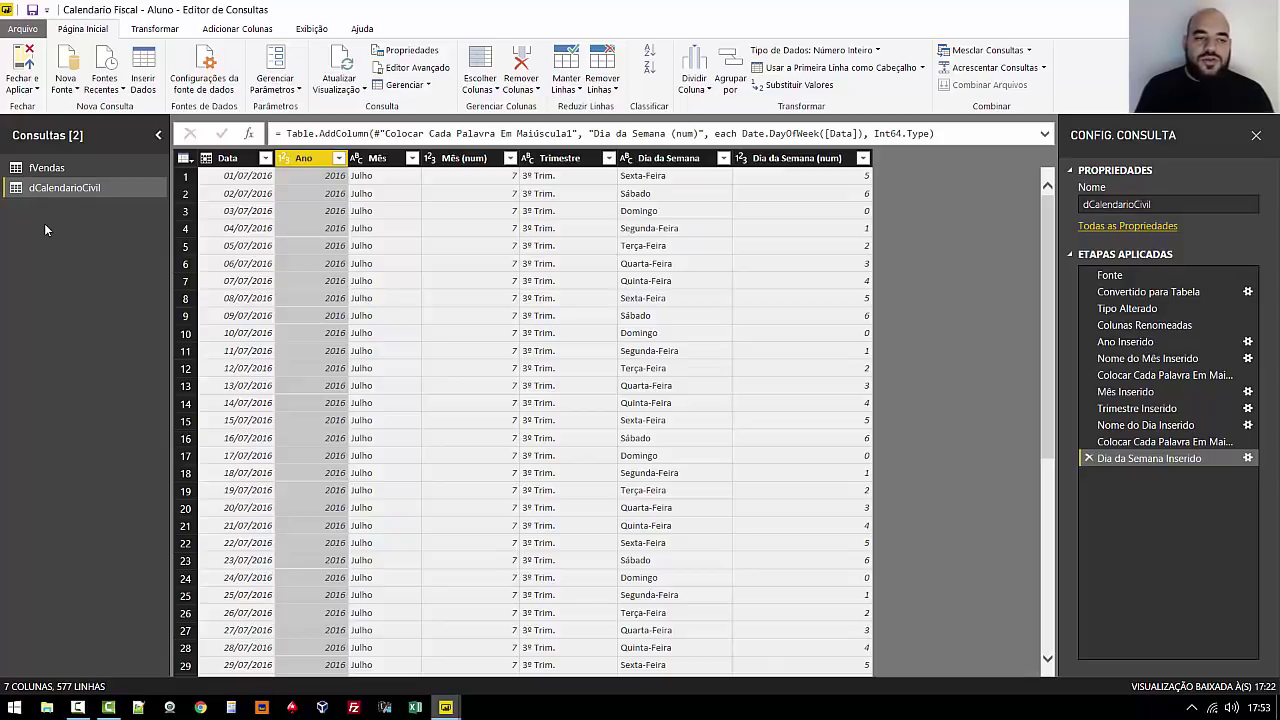
# Step: Create a blank query with formula =dCalendarioCivil[Data], returning the list of 577 dates
pyautogui.click(65, 84)
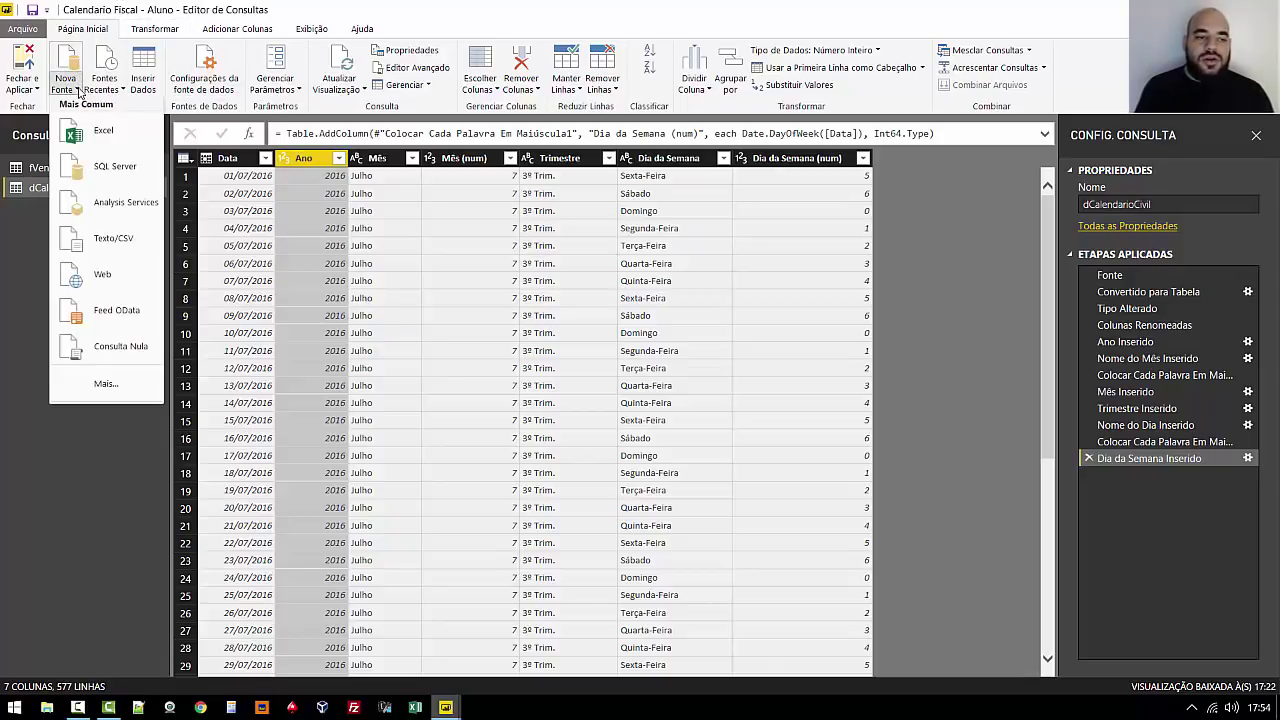
pyautogui.click(97, 346)
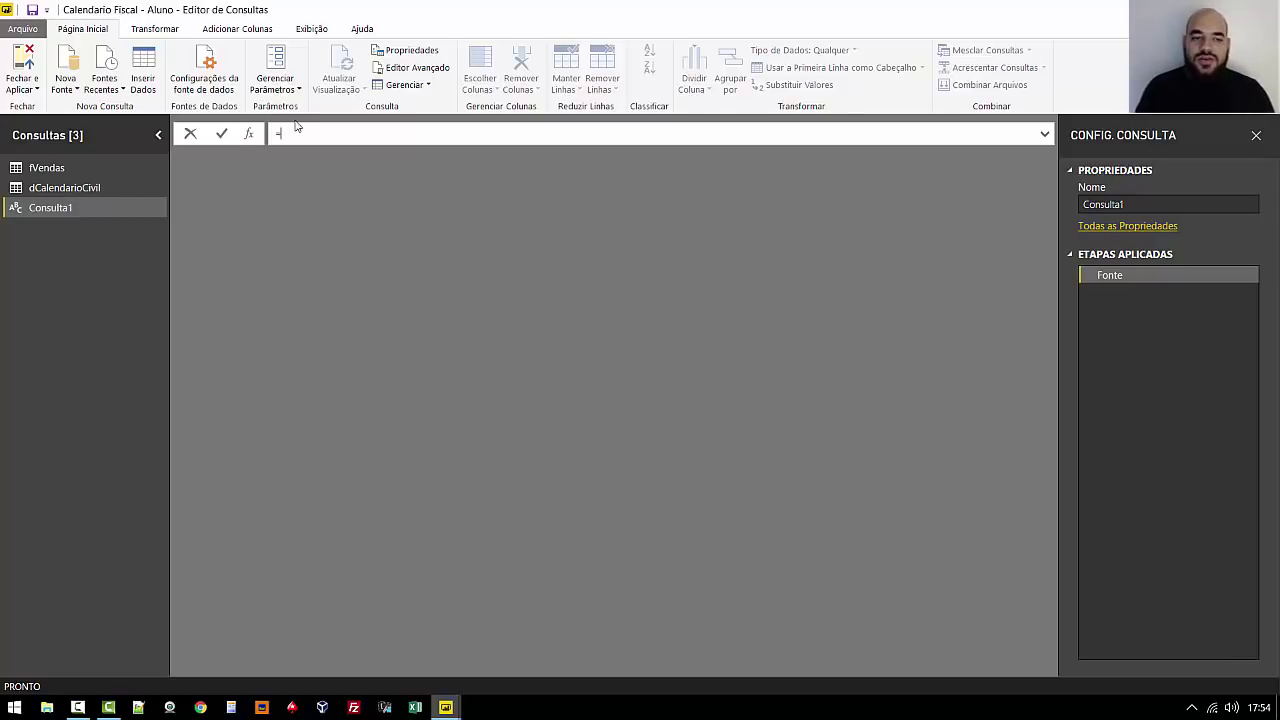
pyautogui.click(292, 129)
pyautogui.write('Dcalenda')
pyautogui.press('BackSpace')
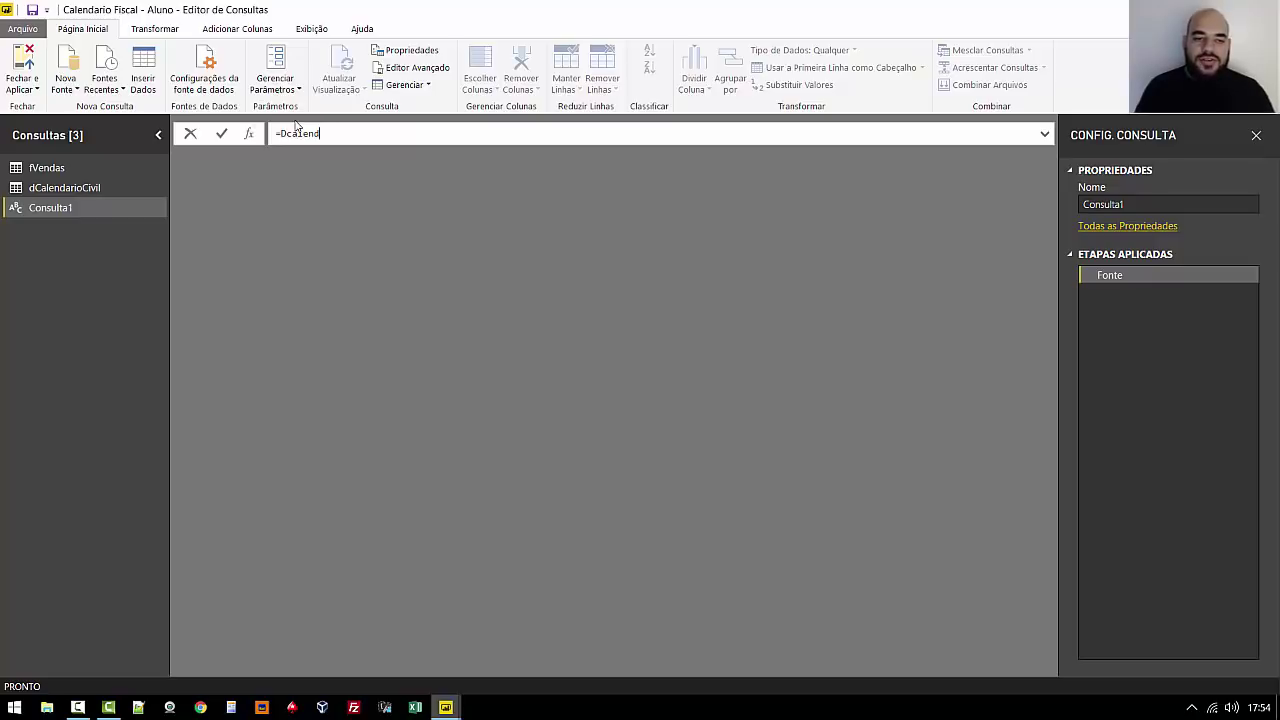
pyautogui.press('BackSpace')
pyautogui.press('BackSpace')
pyautogui.press('BackSpace')
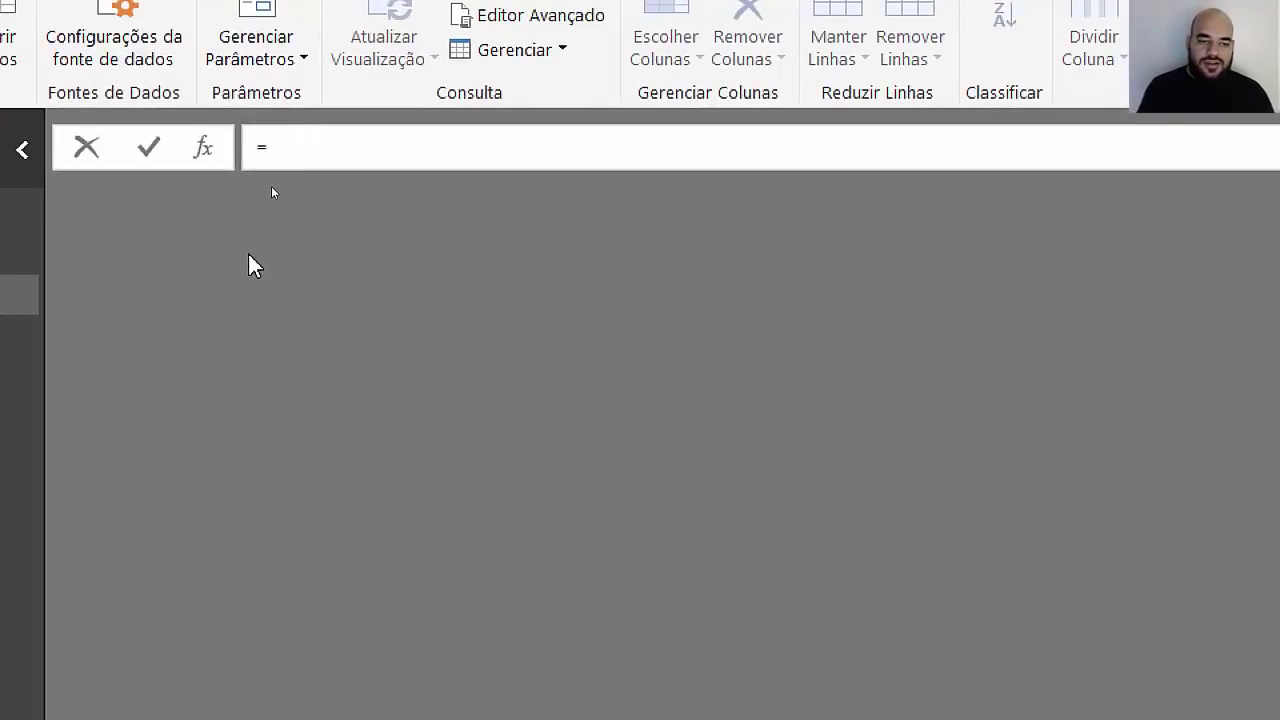
pyautogui.write('dCalen')
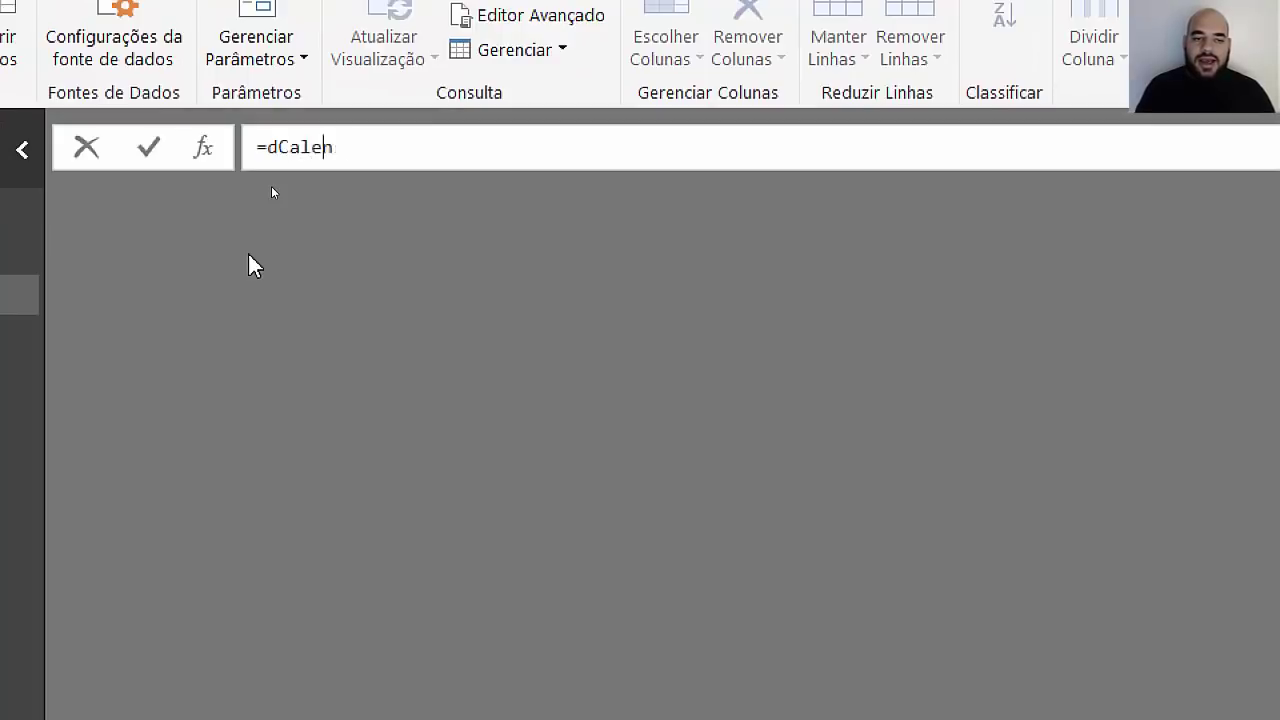
pyautogui.write('darioCivil')
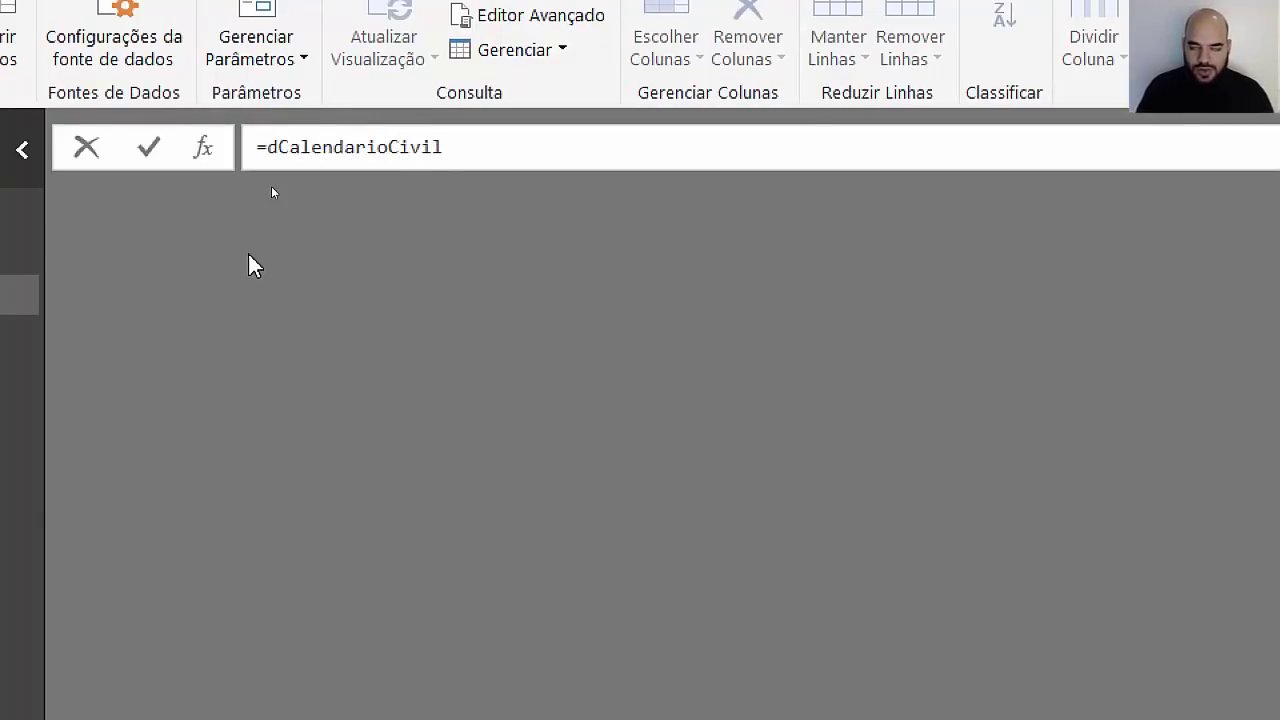
pyautogui.write('[Data]')
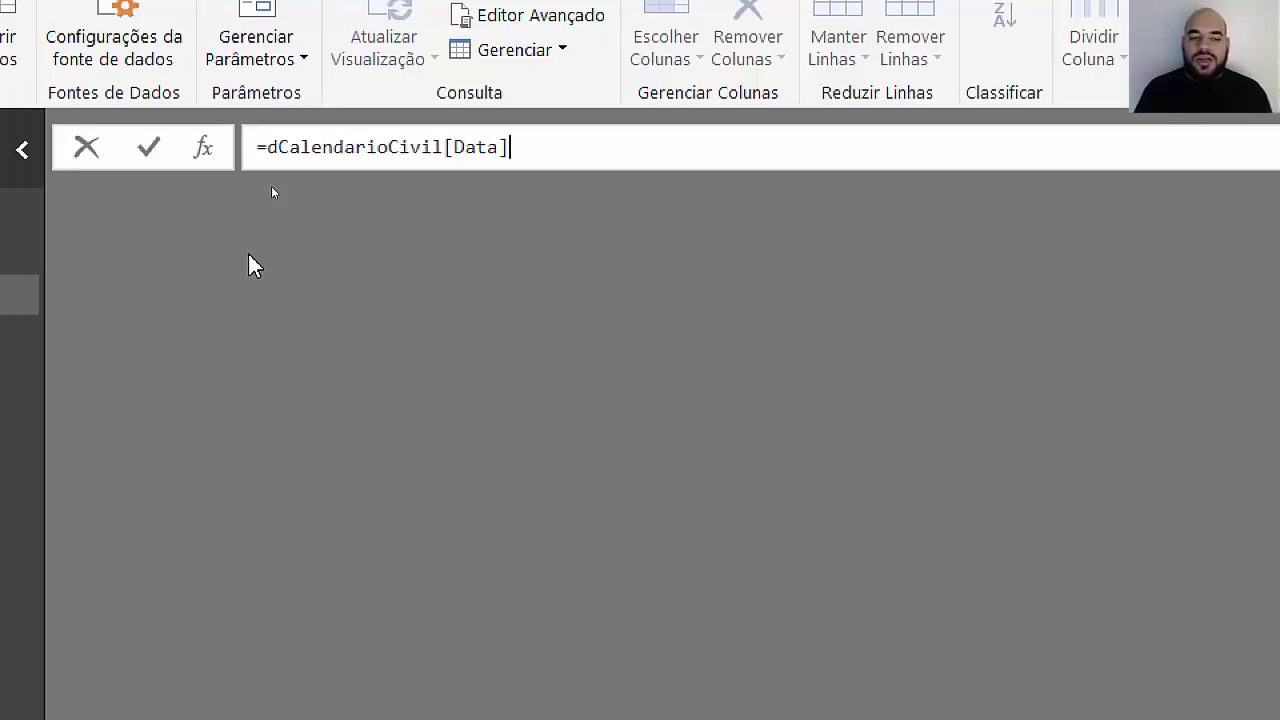
pyautogui.press('Return')
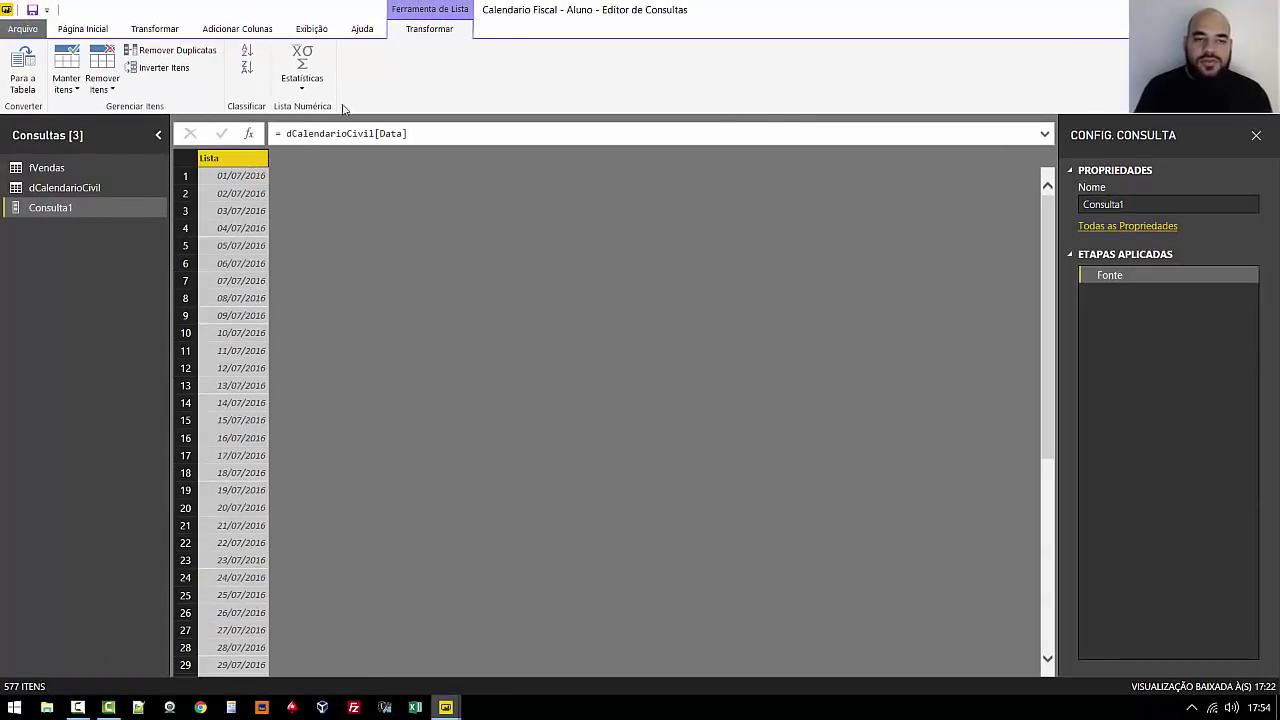
# Step: Convert the date list to a table with one date-typed column named Data
pyautogui.click(22, 66)
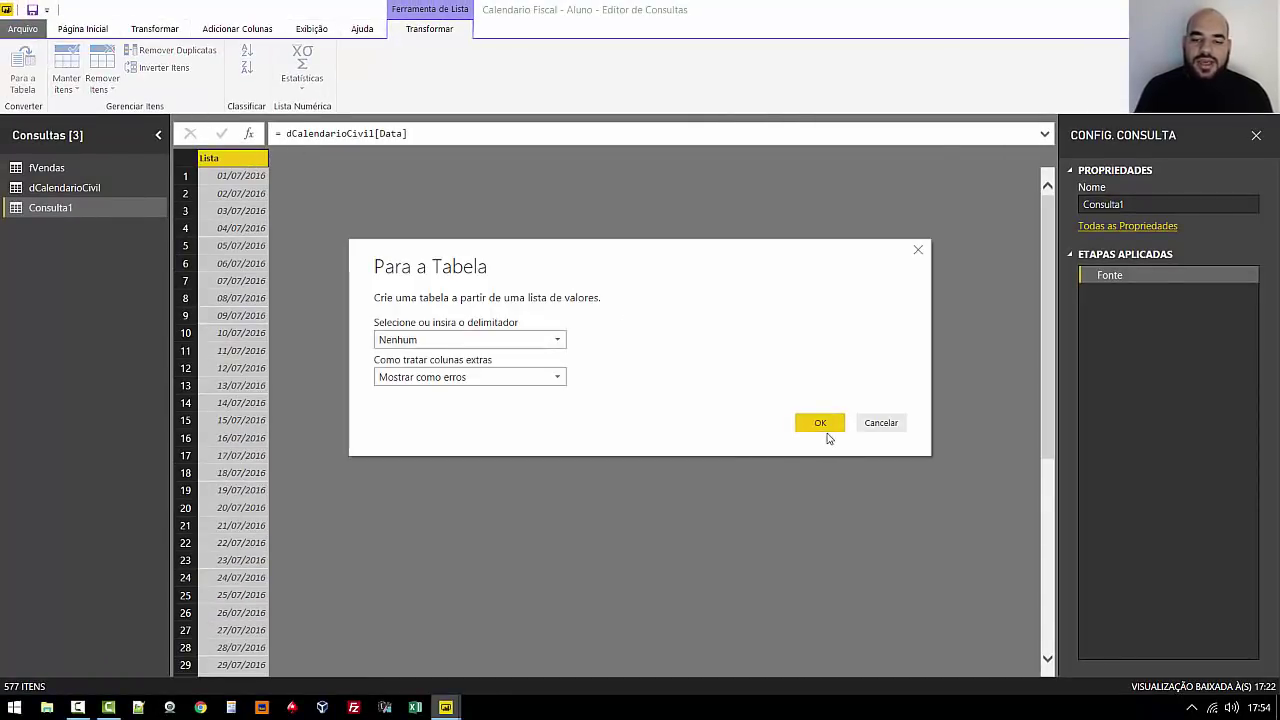
pyautogui.click(820, 424)
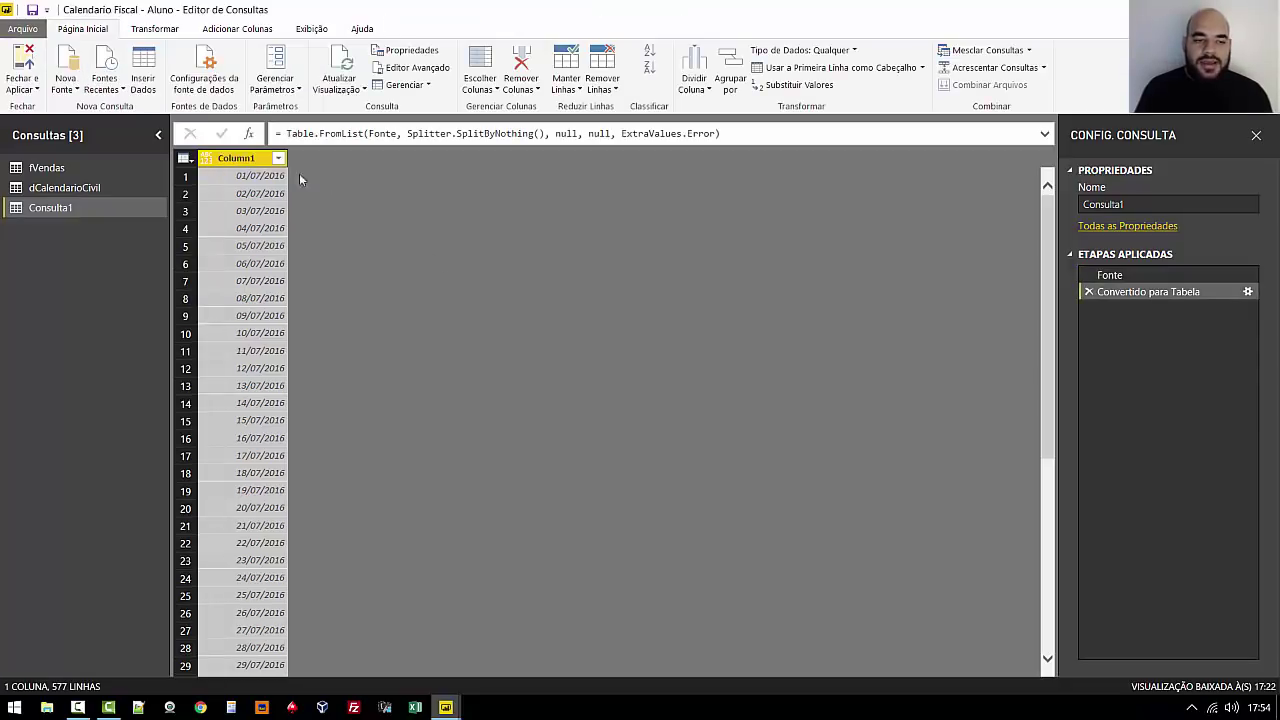
pyautogui.doubleClick(248, 160)
pyautogui.write('Data')
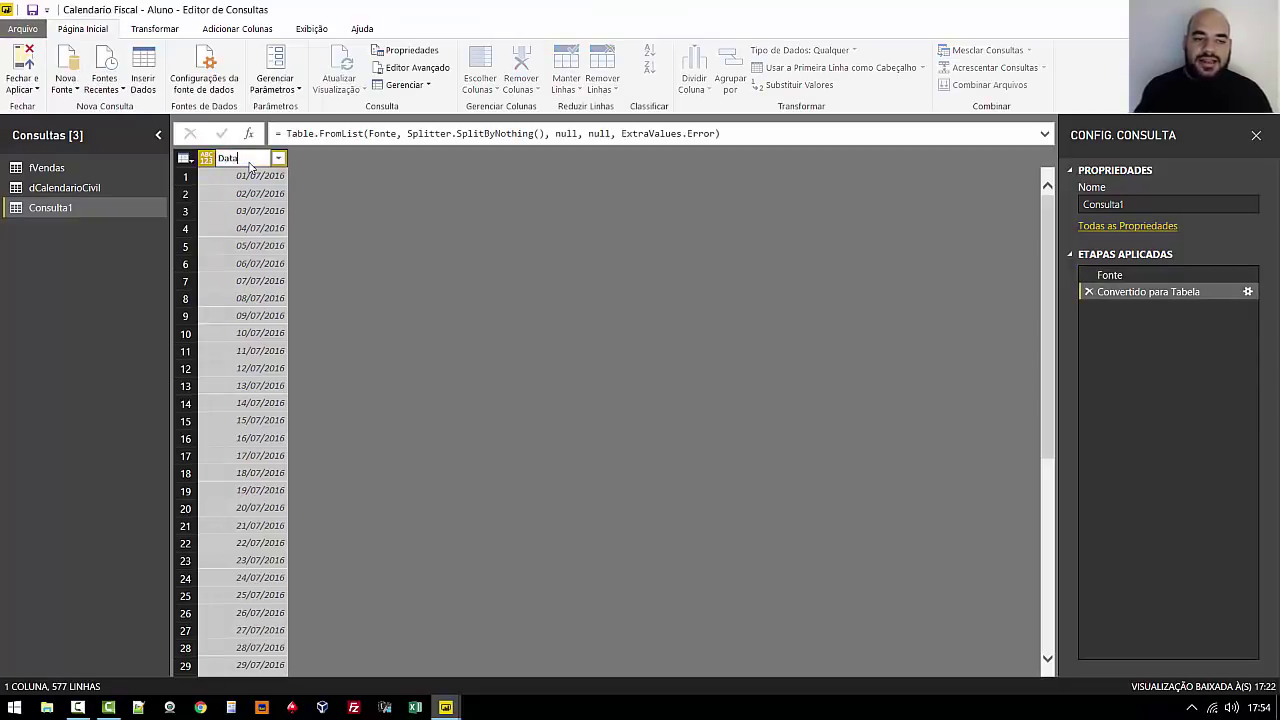
pyautogui.press('Return')
pyautogui.click(206, 158)
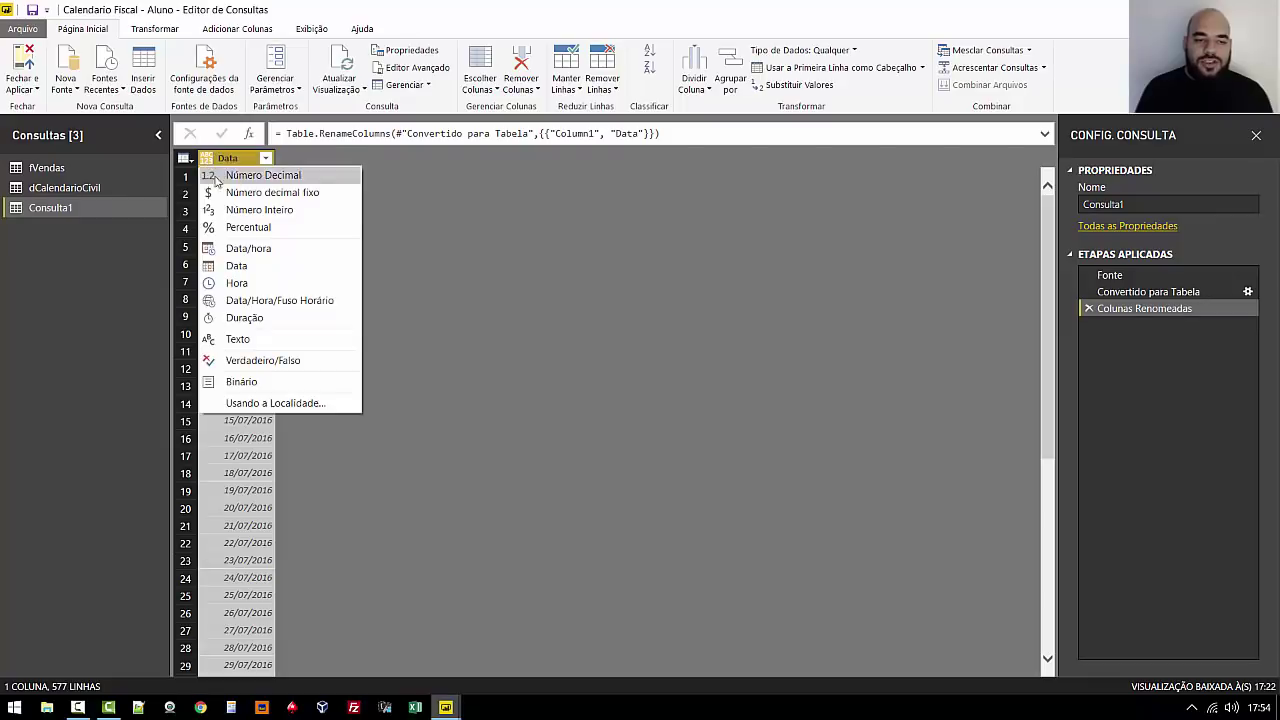
pyautogui.click(247, 265)
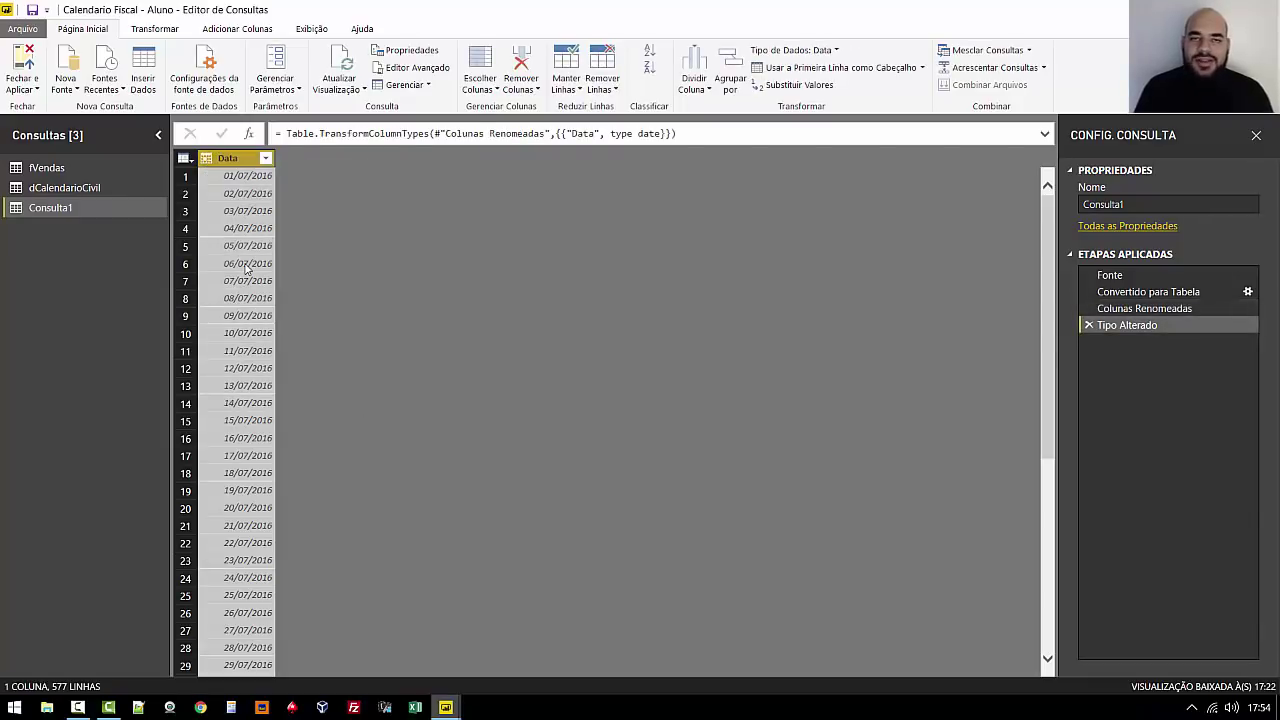
# Step: Rename the new query from Consulta1 to dCalendarioFiscal
pyautogui.click(90, 187)
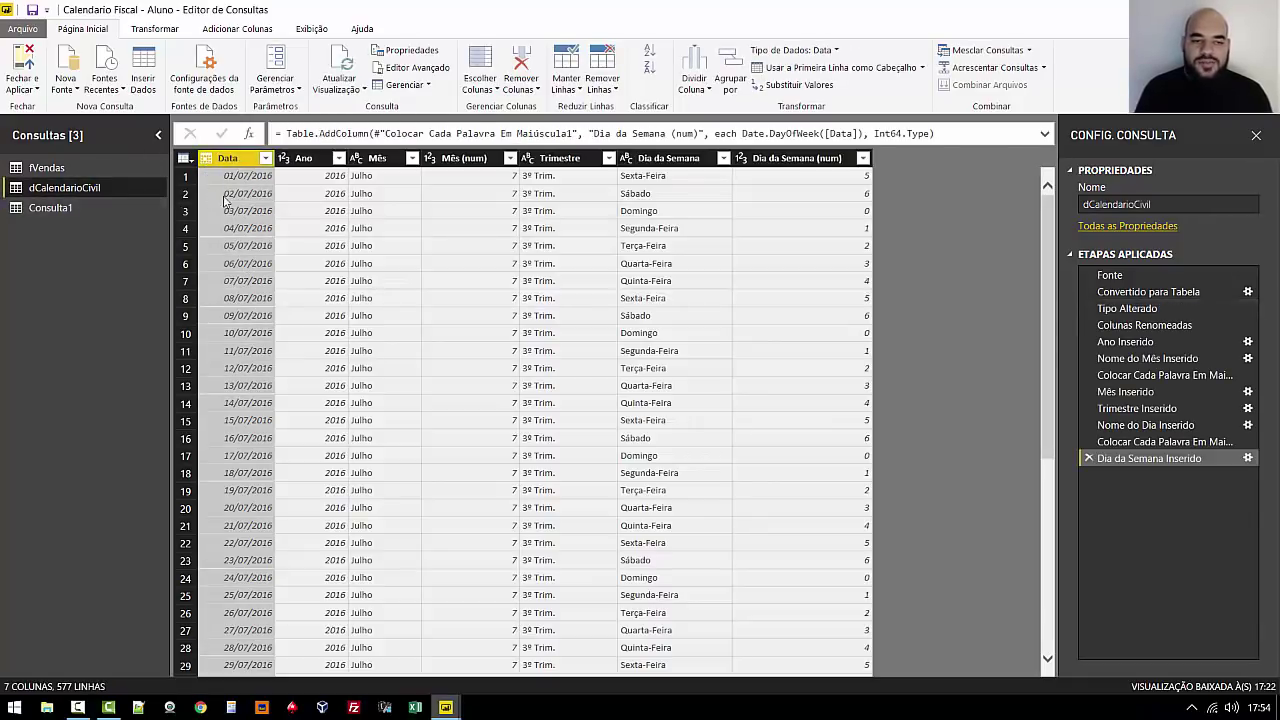
pyautogui.click(77, 208)
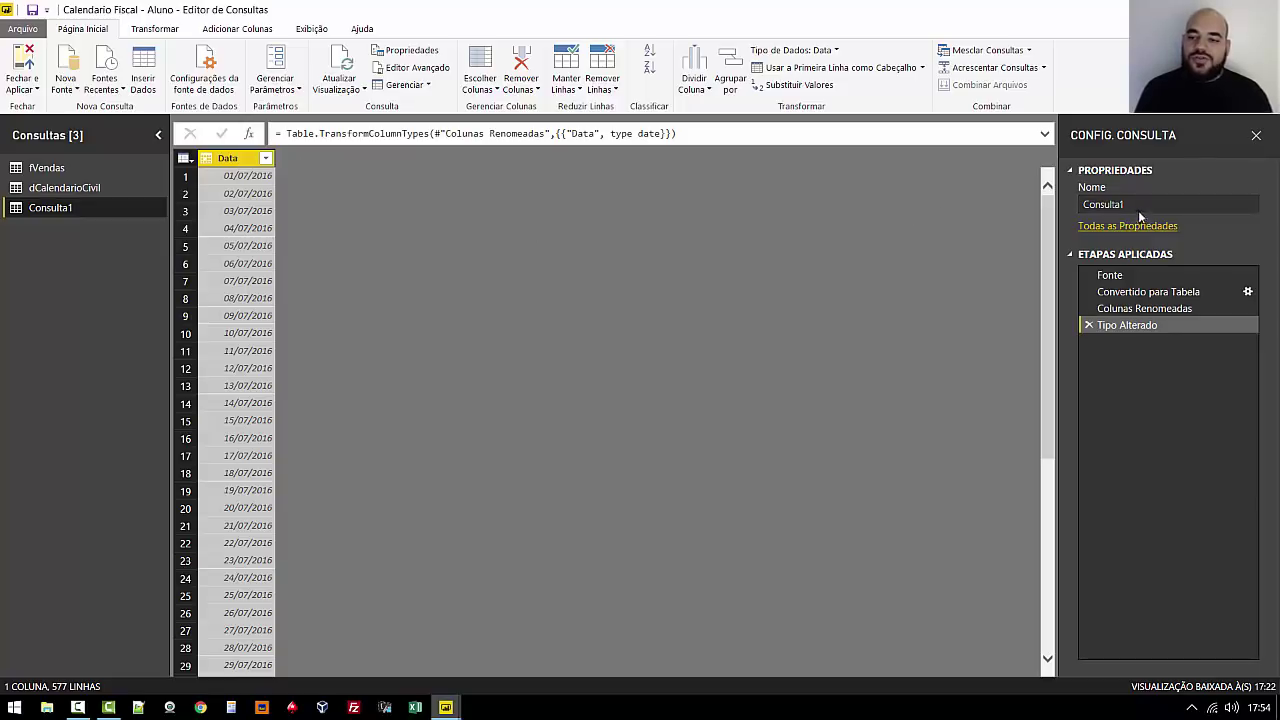
pyautogui.click(1100, 204)
pyautogui.write('dC')
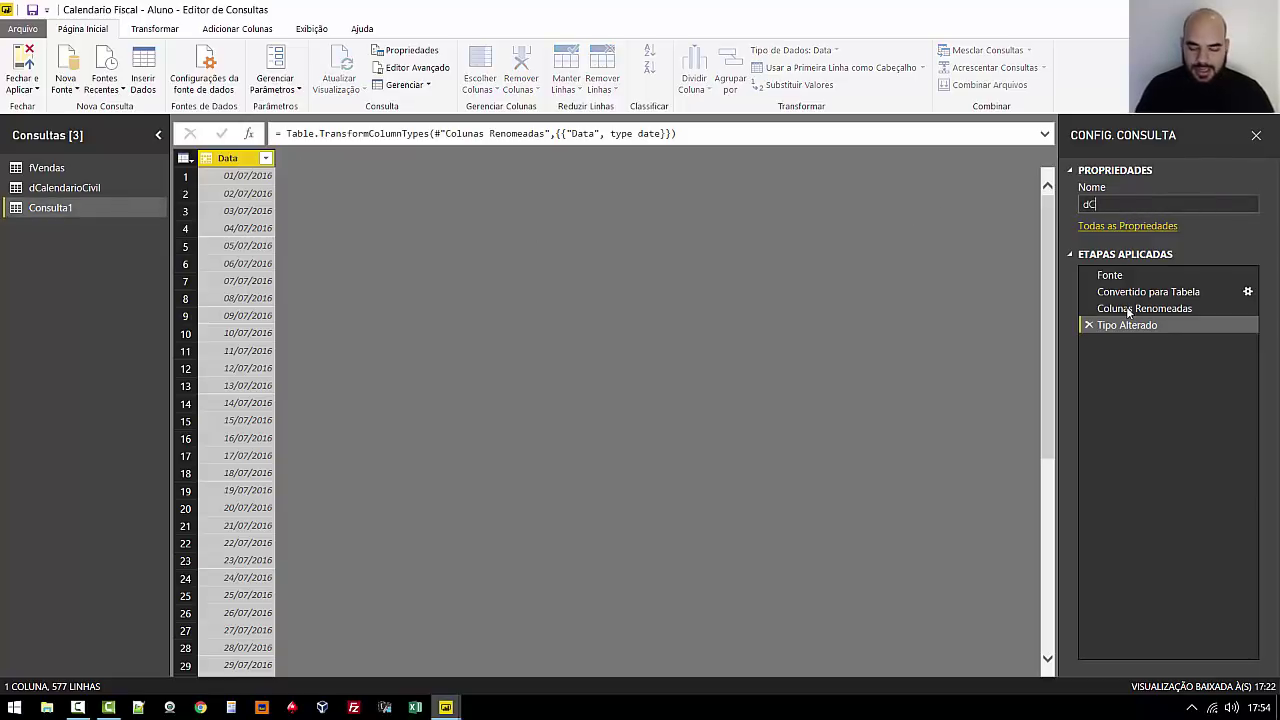
pyautogui.write('alend')
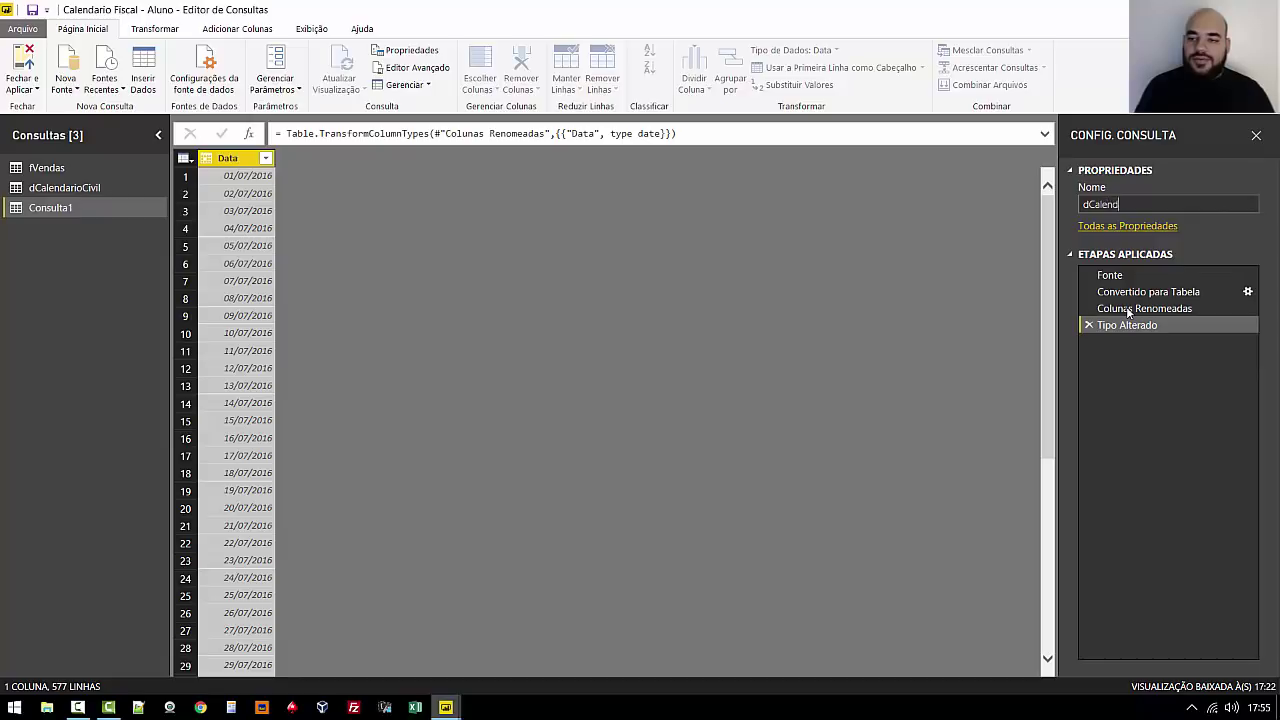
pyautogui.write('l')
pyautogui.press('Return')
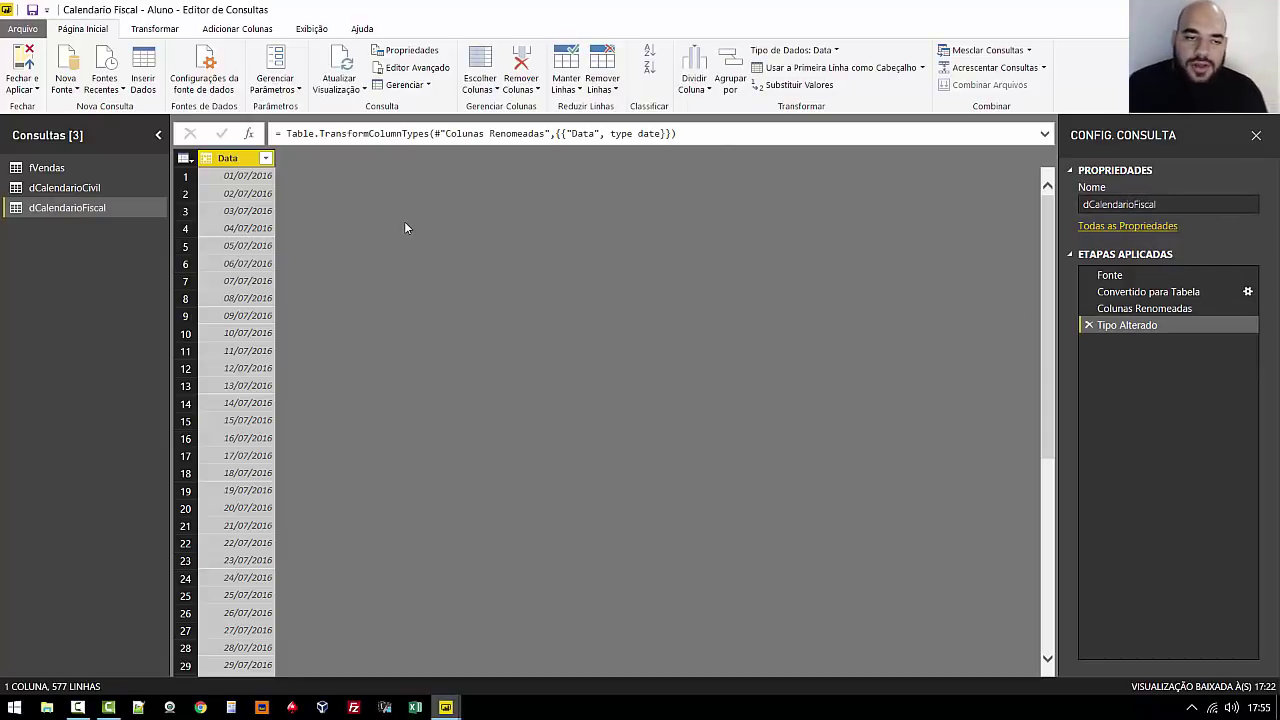
# Step: Add a custom column Data Fiscal with formula Date.AddMonths([Data], -6)
pyautogui.click(243, 28)
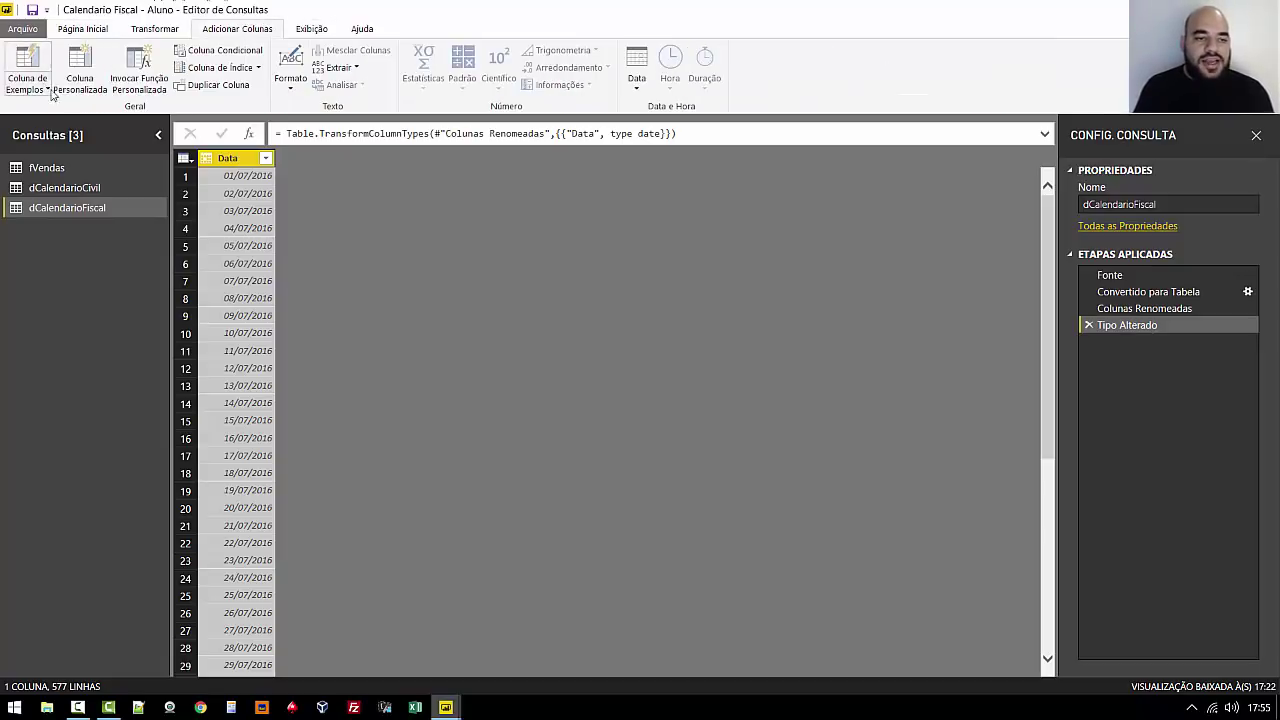
pyautogui.click(79, 77)
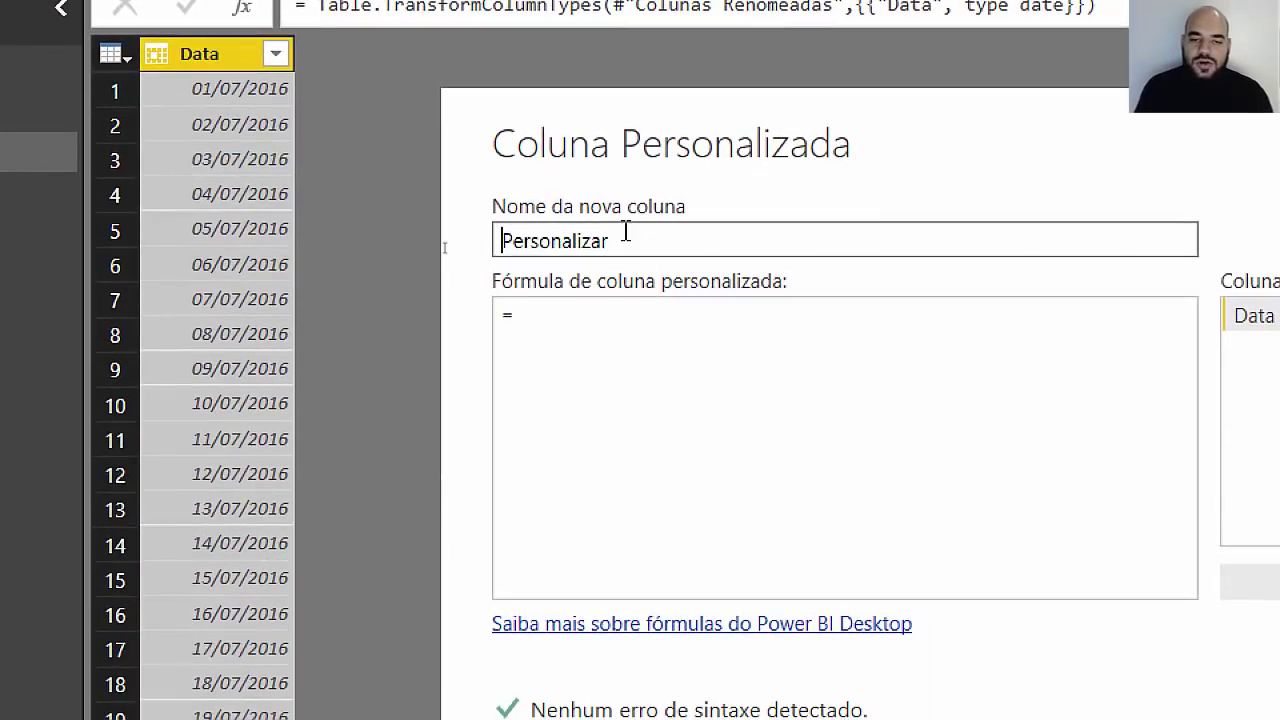
pyautogui.moveTo(625, 238); pyautogui.dragTo(503, 241)
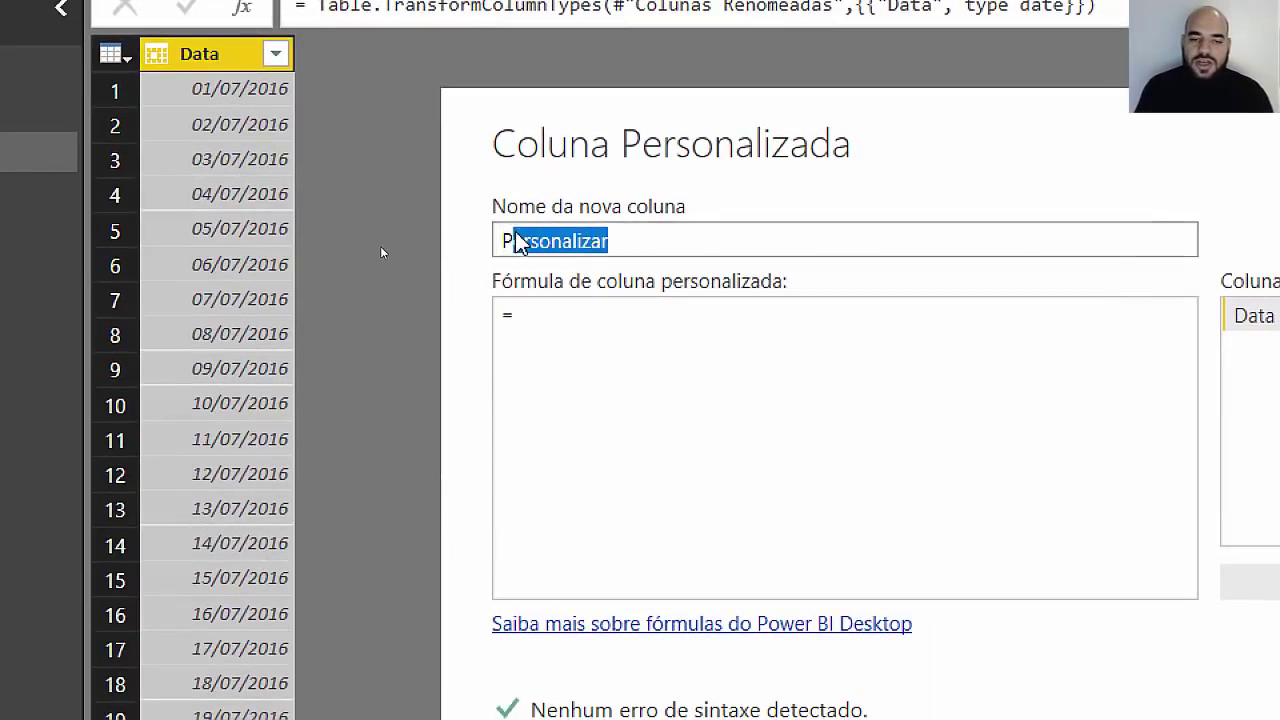
pyautogui.write('Ano')
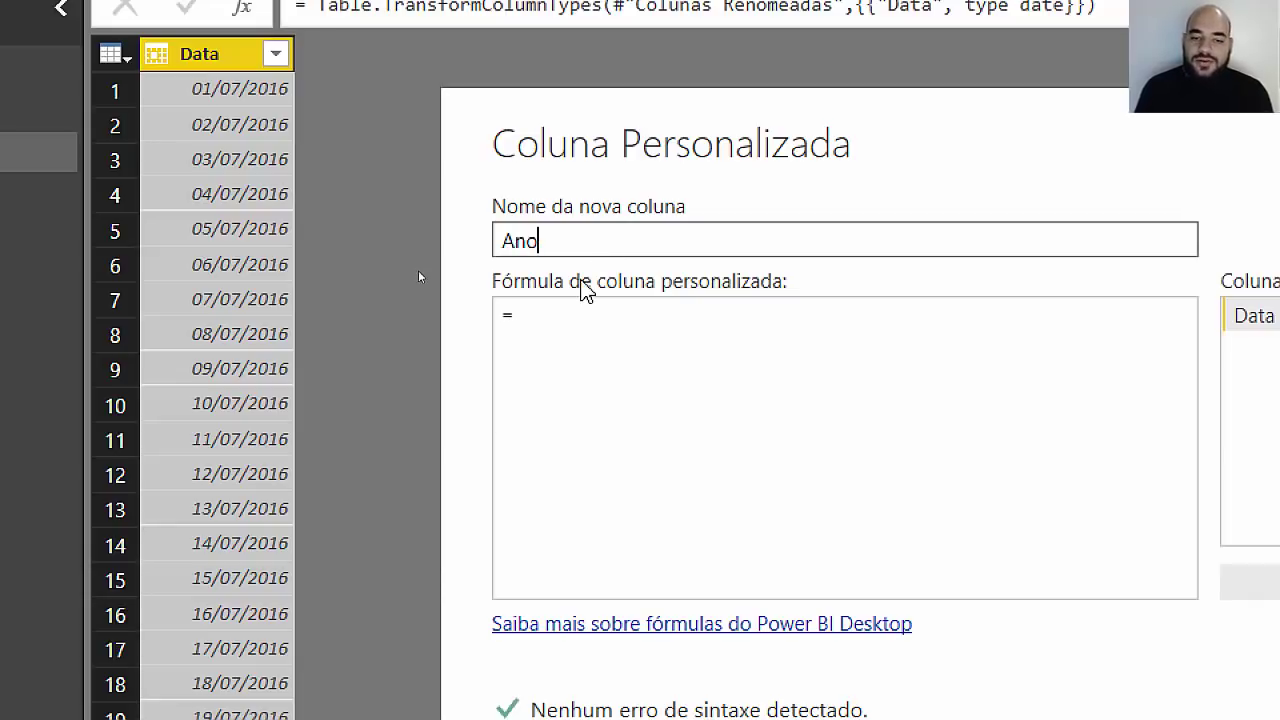
pyautogui.moveTo(567, 248); pyautogui.dragTo(502, 250)
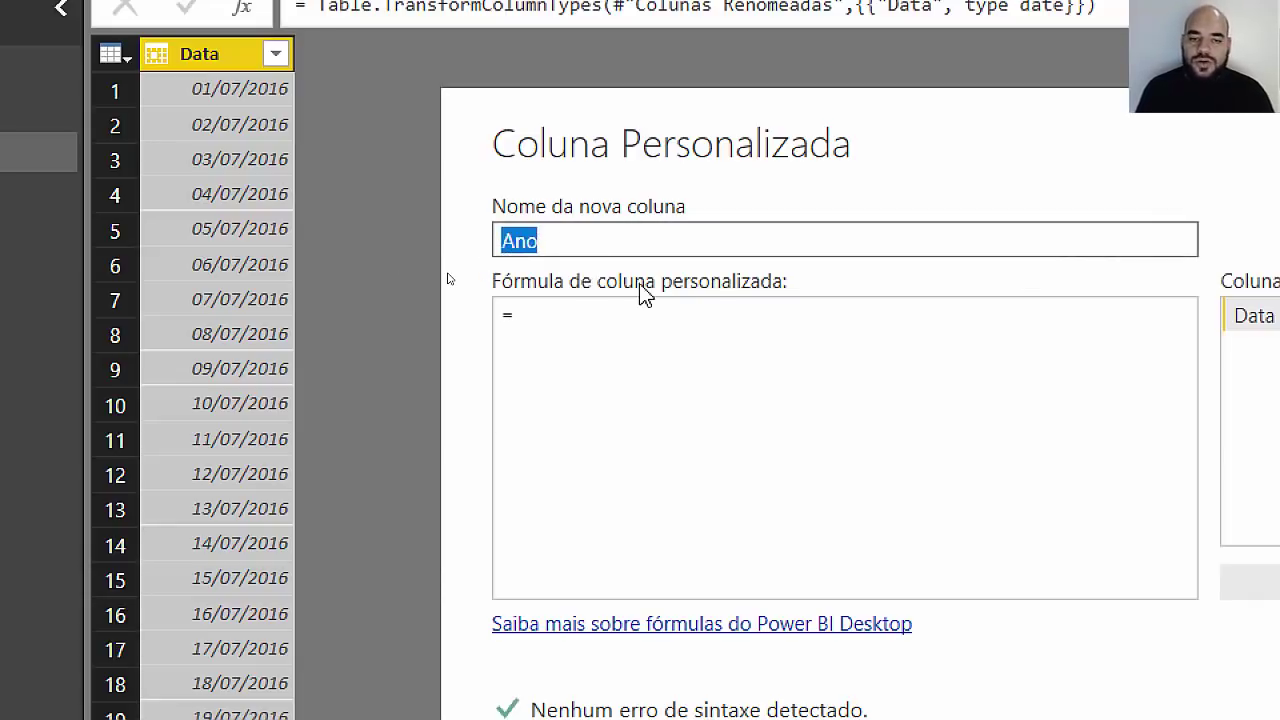
pyautogui.write('D')
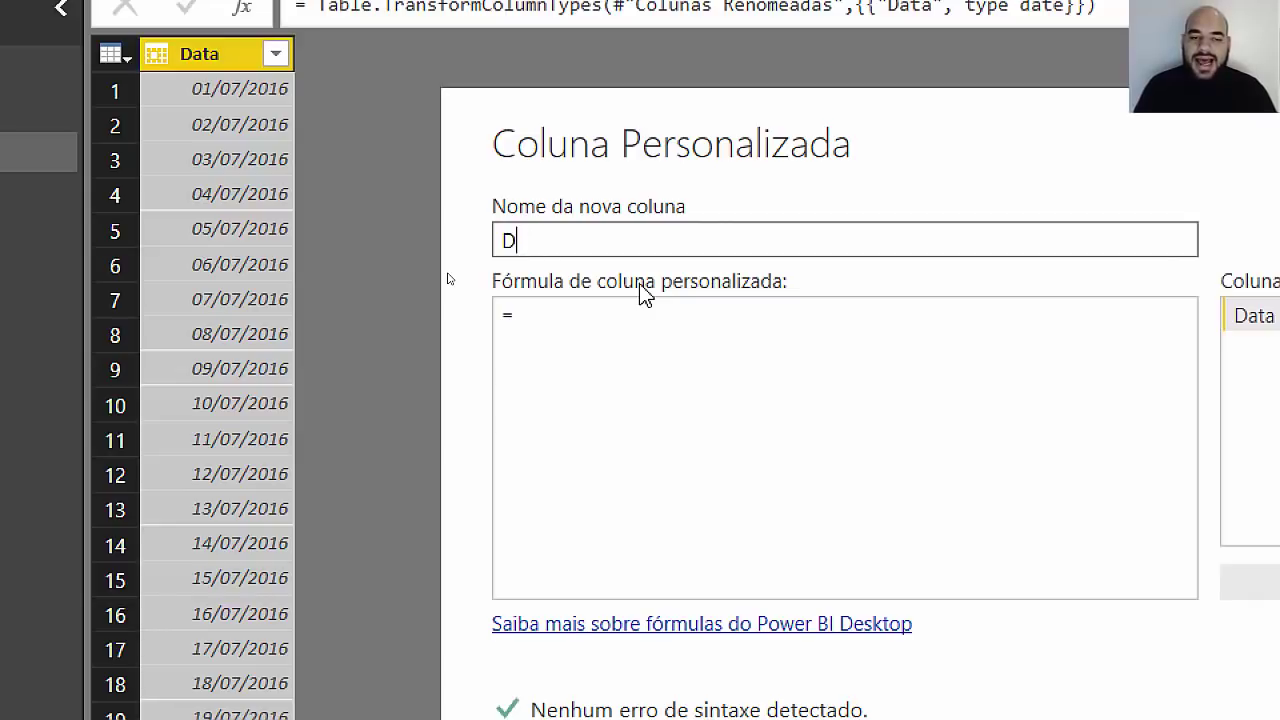
pyautogui.write('ata Fisc')
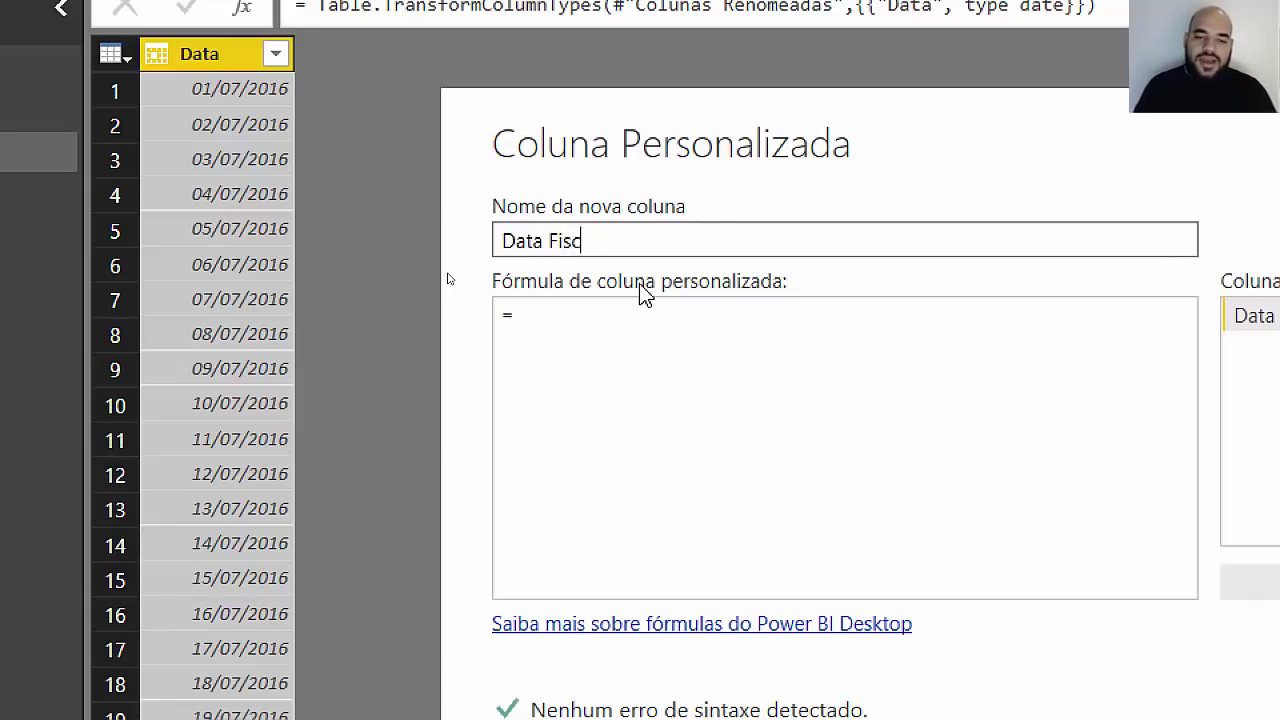
pyautogui.write('al')
pyautogui.press('Tab')
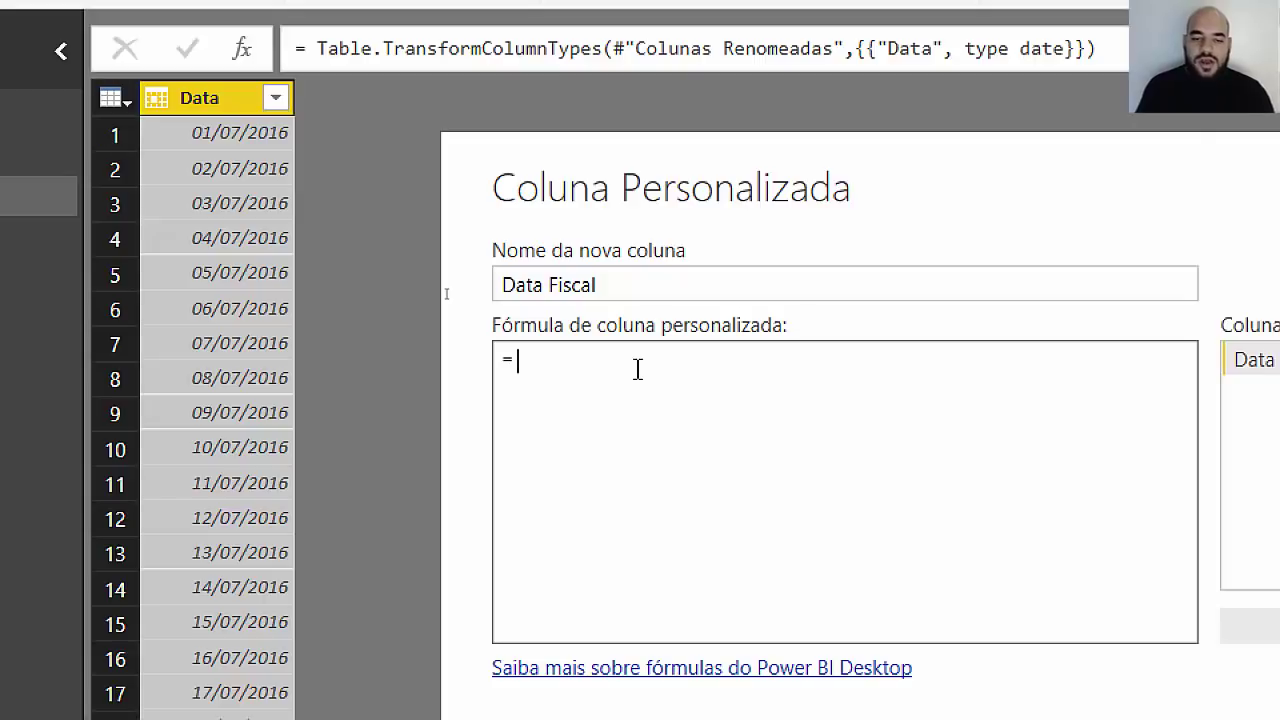
pyautogui.write('Date.A')
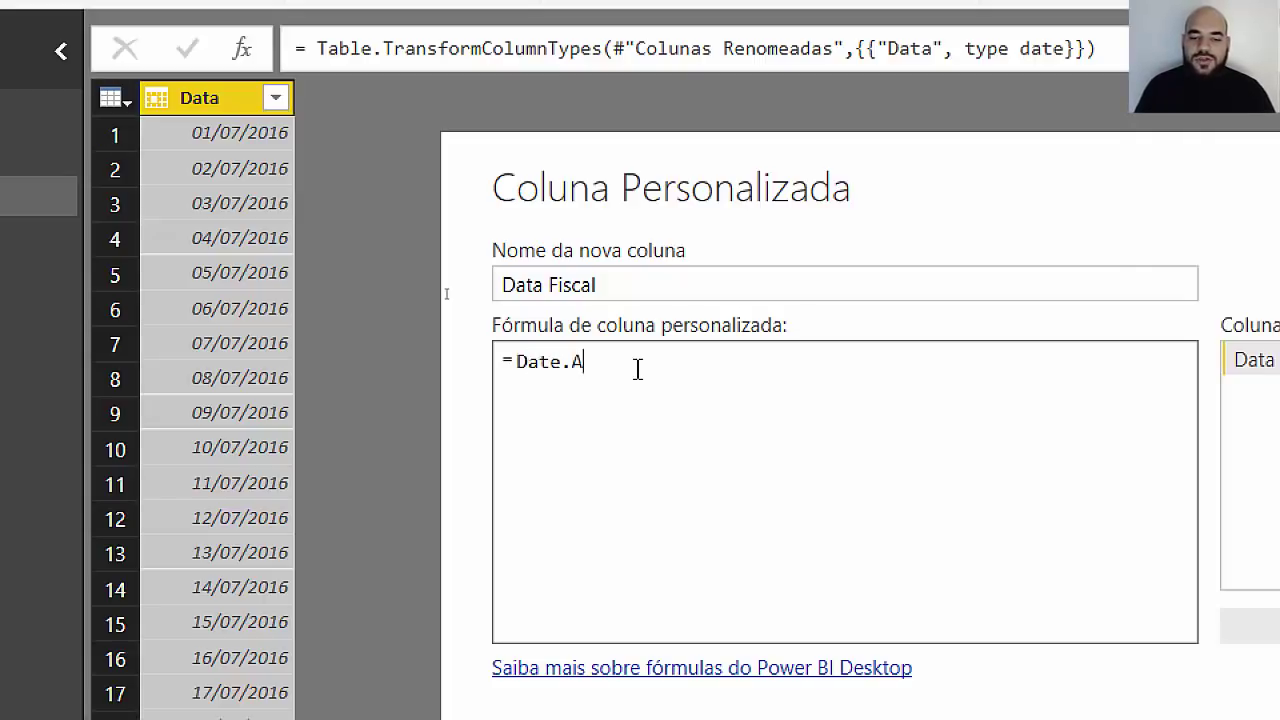
pyautogui.write('ddMonths')
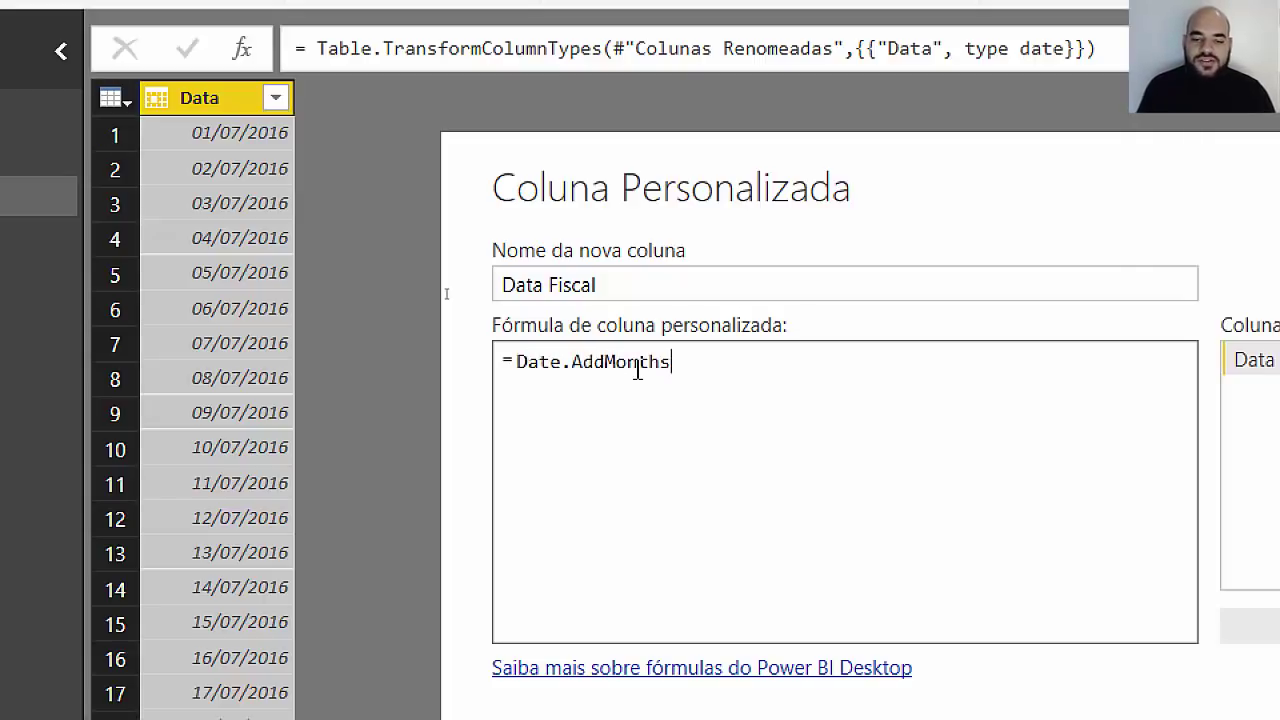
pyautogui.write('(')
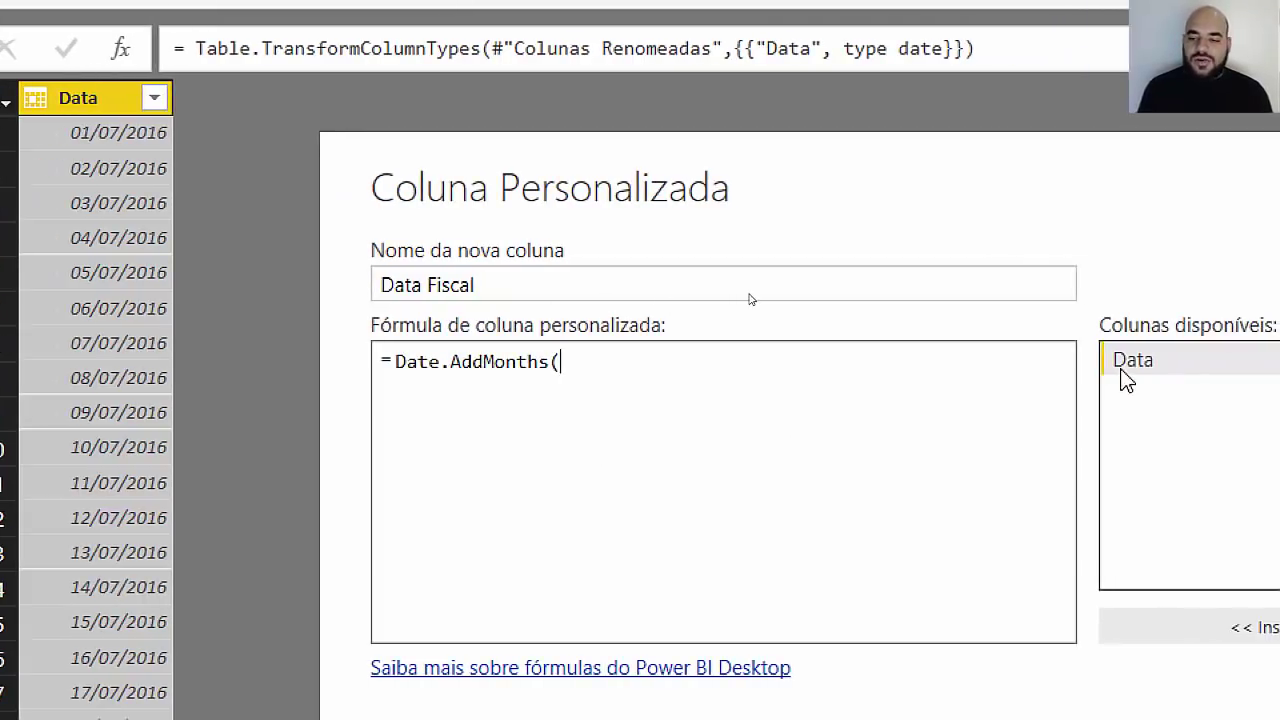
pyautogui.doubleClick(1114, 370)
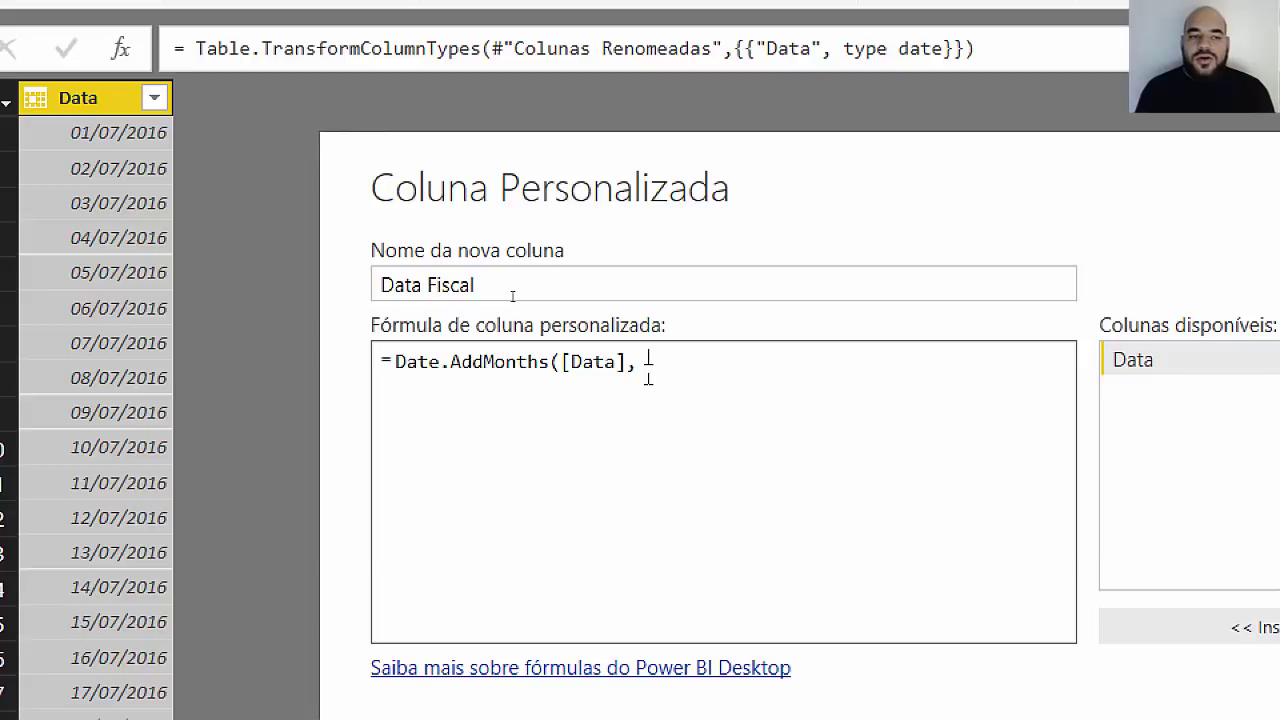
pyautogui.write('-6')
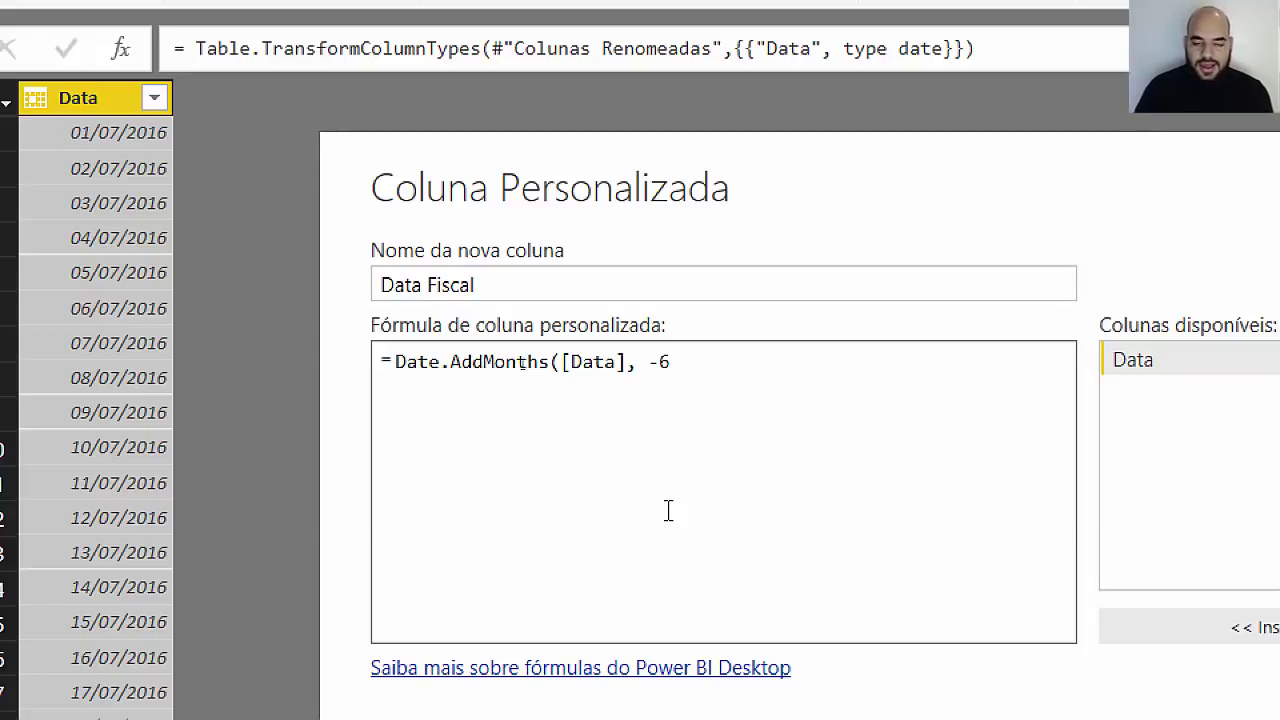
pyautogui.write(')')
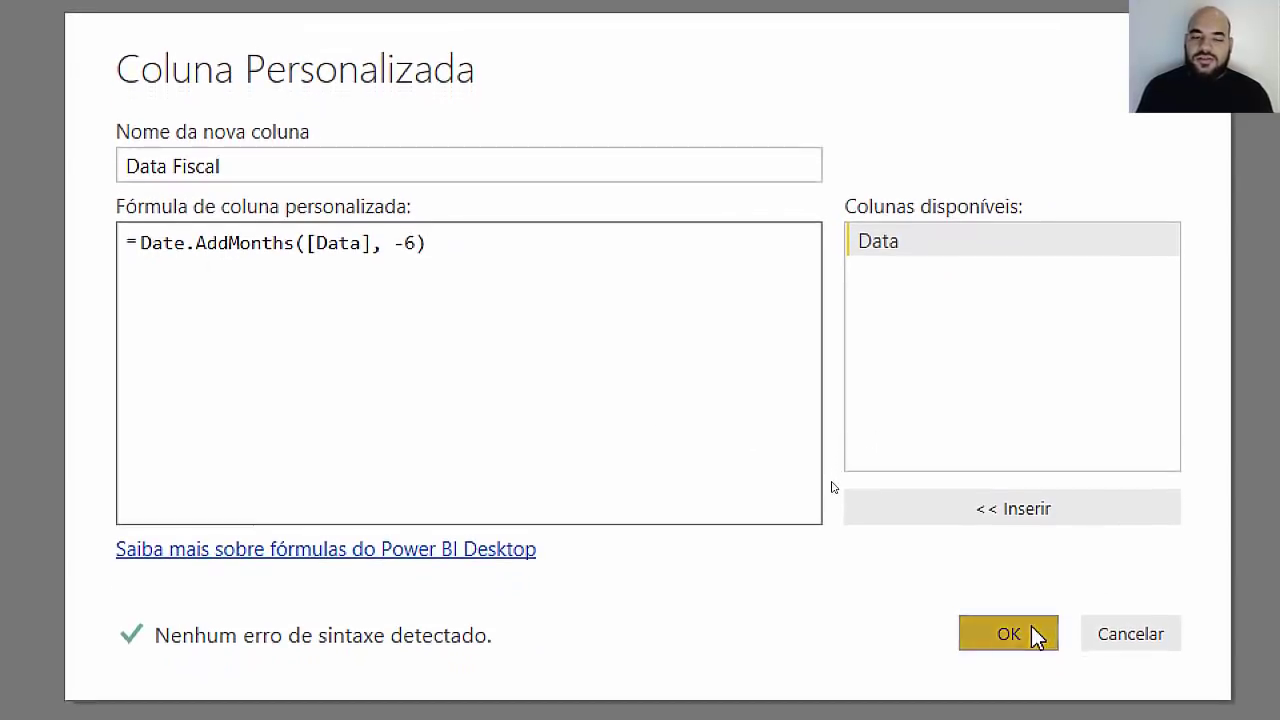
pyautogui.click(1008, 634)
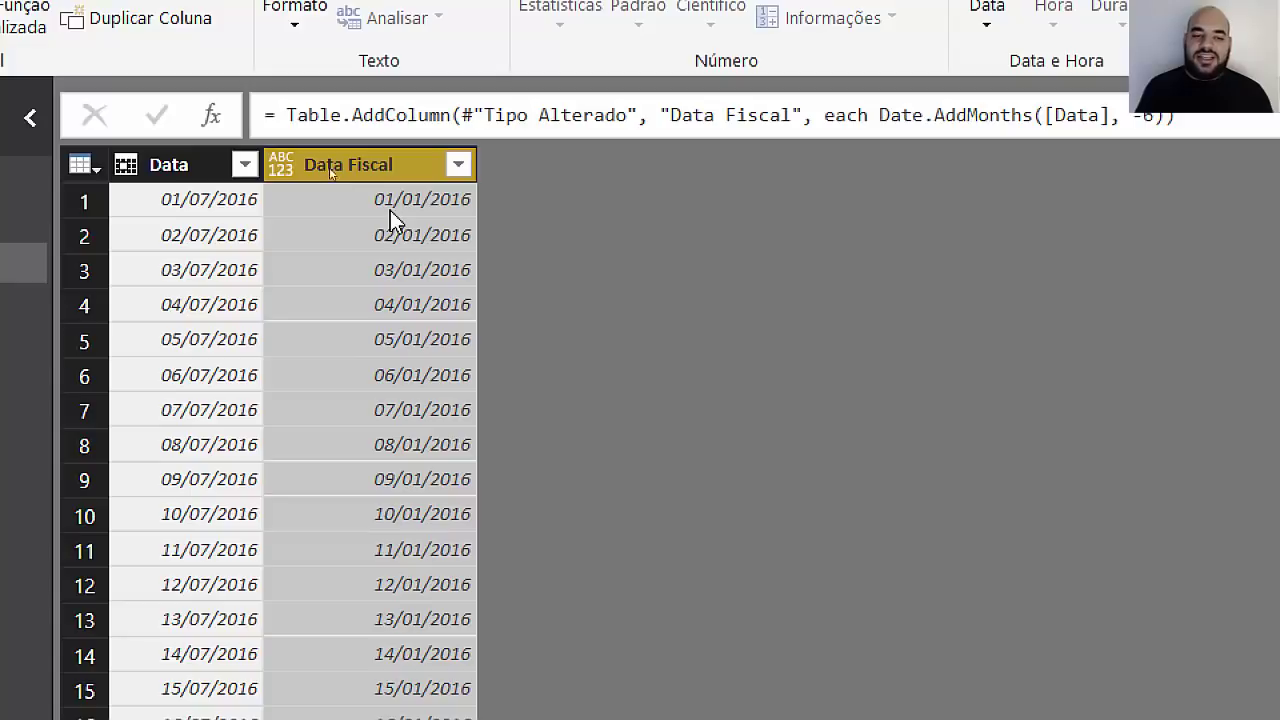
# Step: Start a custom column named Ano with formula line let ano = Date.Year([Data Fiscal]) in
pyautogui.click(202, 172)
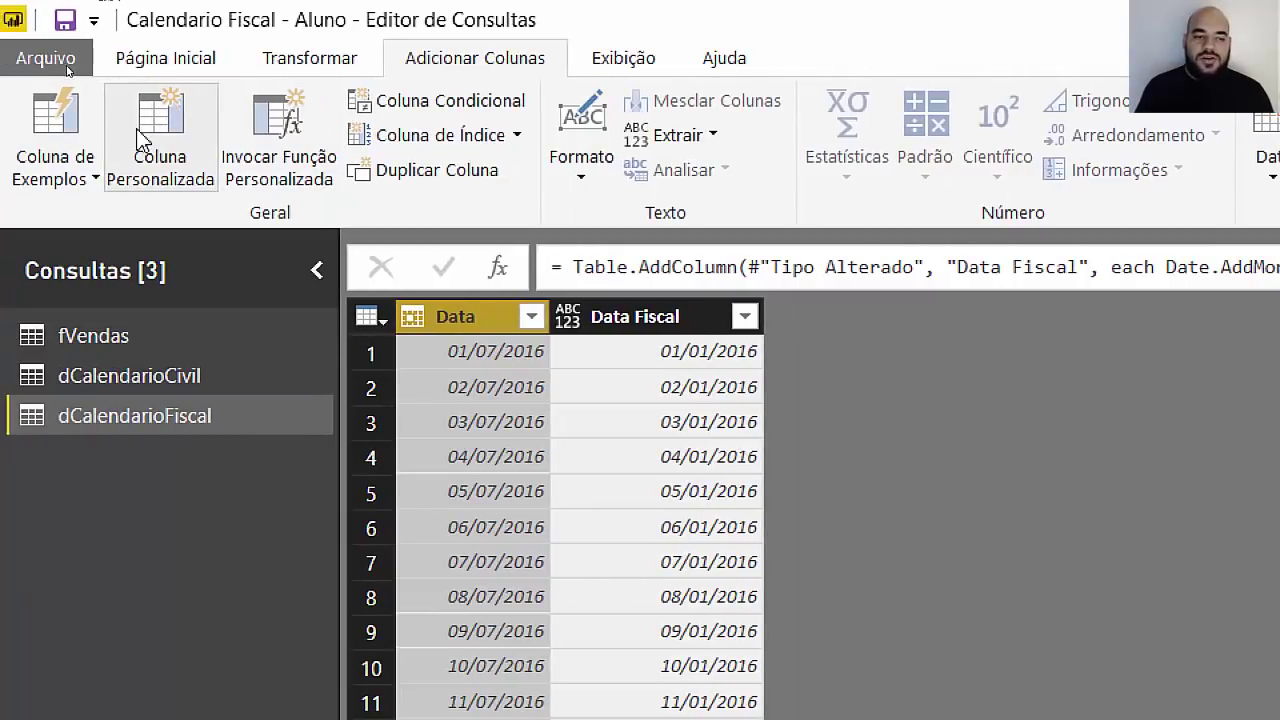
pyautogui.click(165, 128)
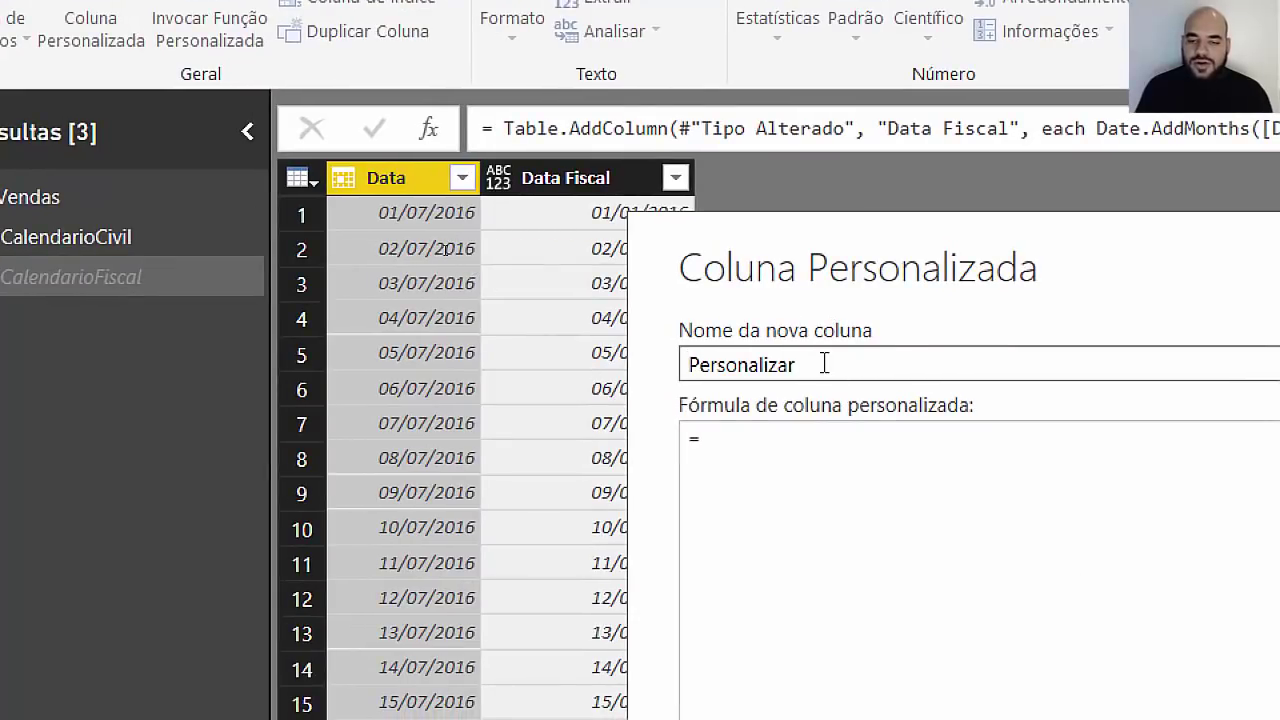
pyautogui.moveTo(824, 363); pyautogui.dragTo(666, 363)
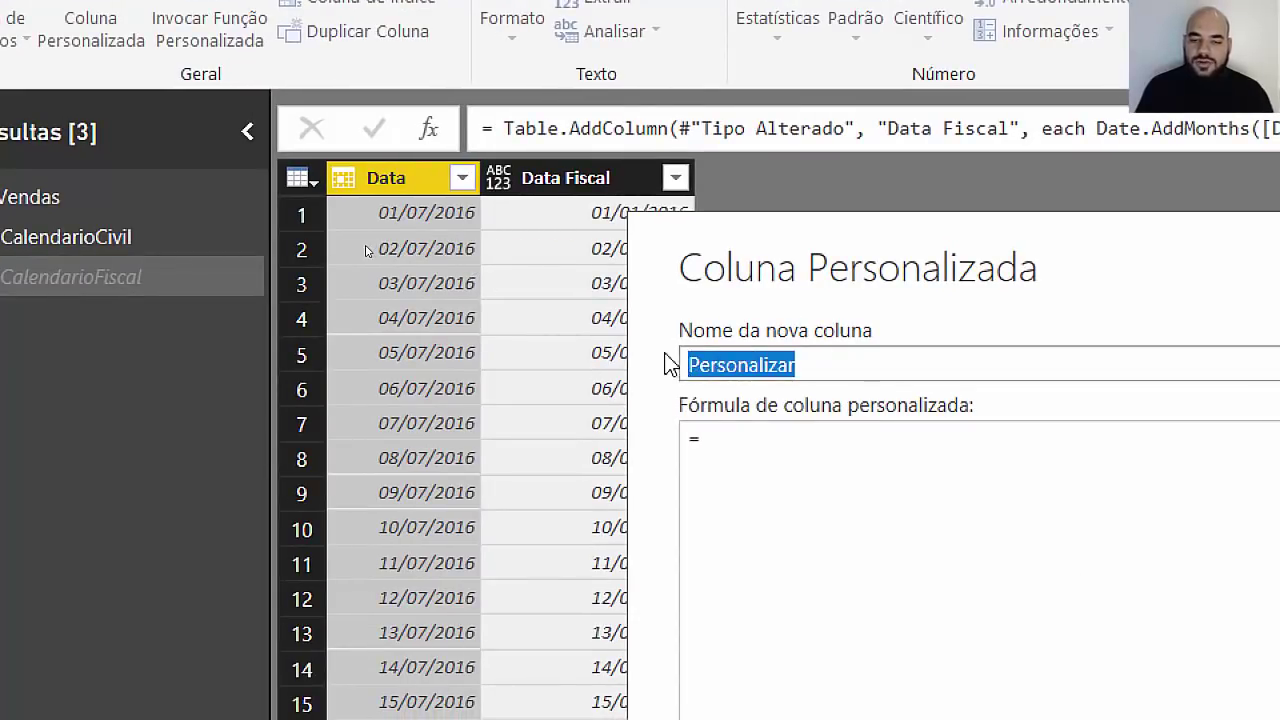
pyautogui.write('Ano')
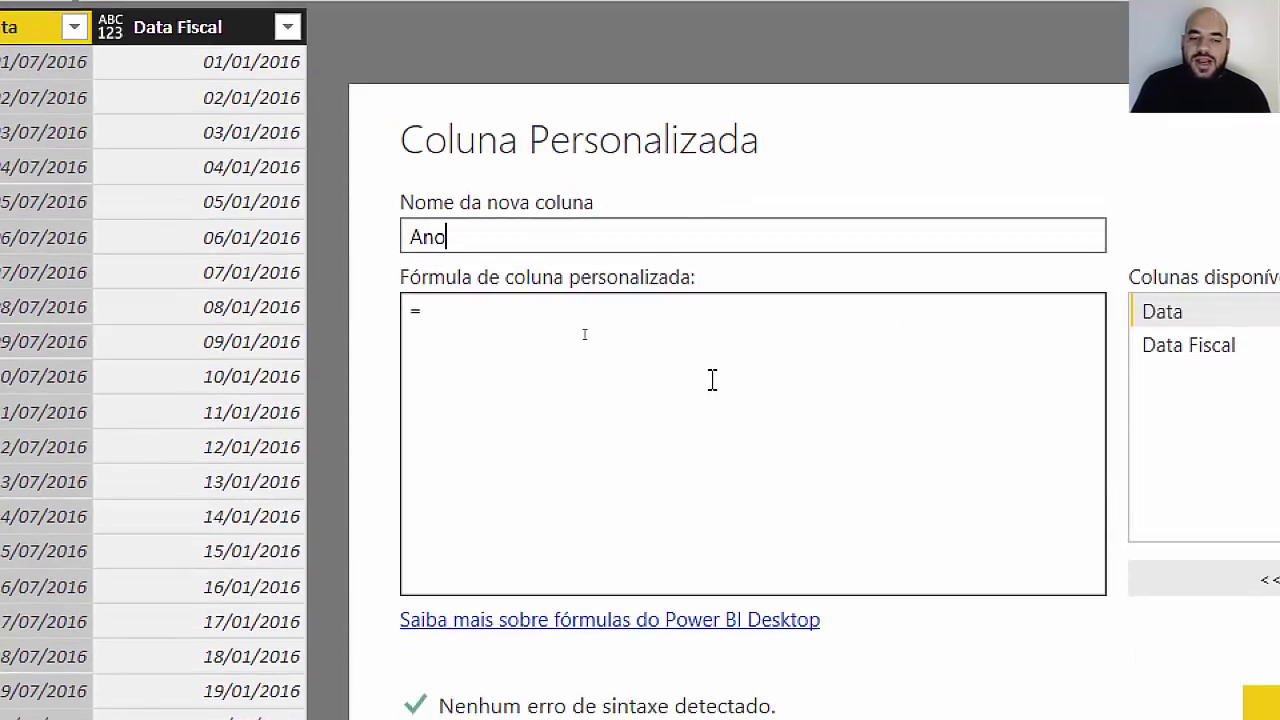
pyautogui.click(712, 380)
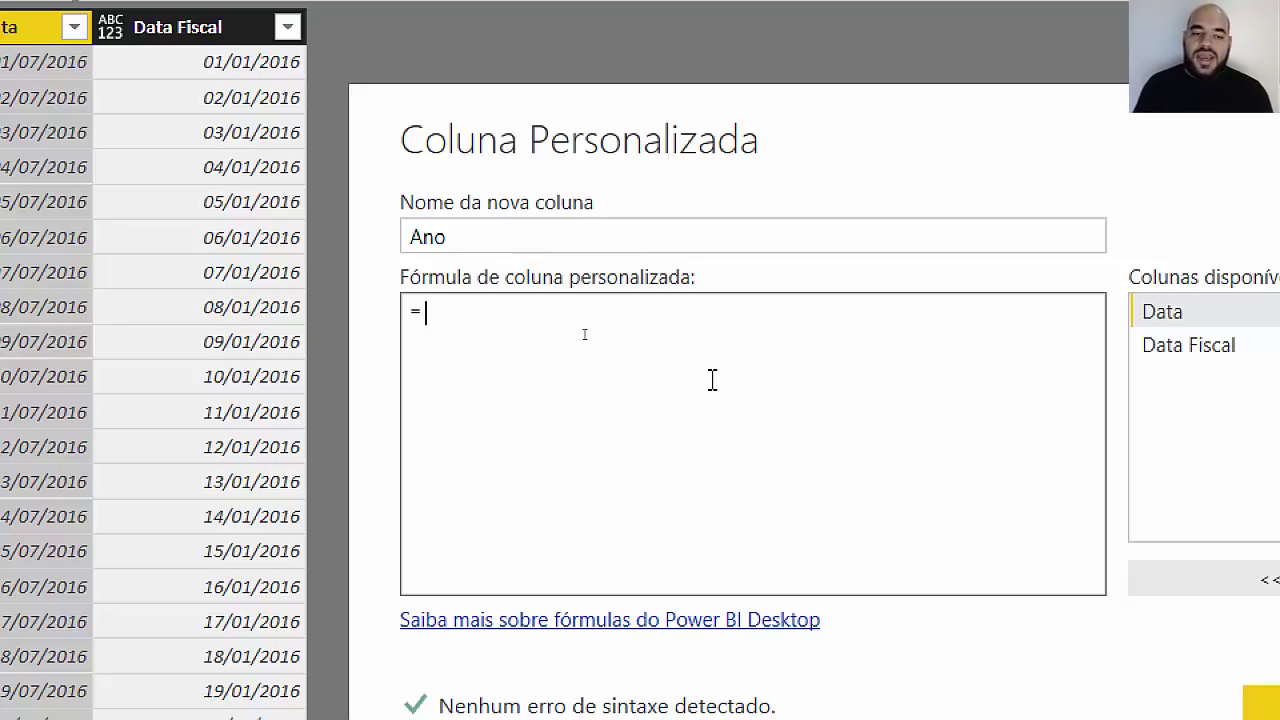
pyautogui.write('let ')
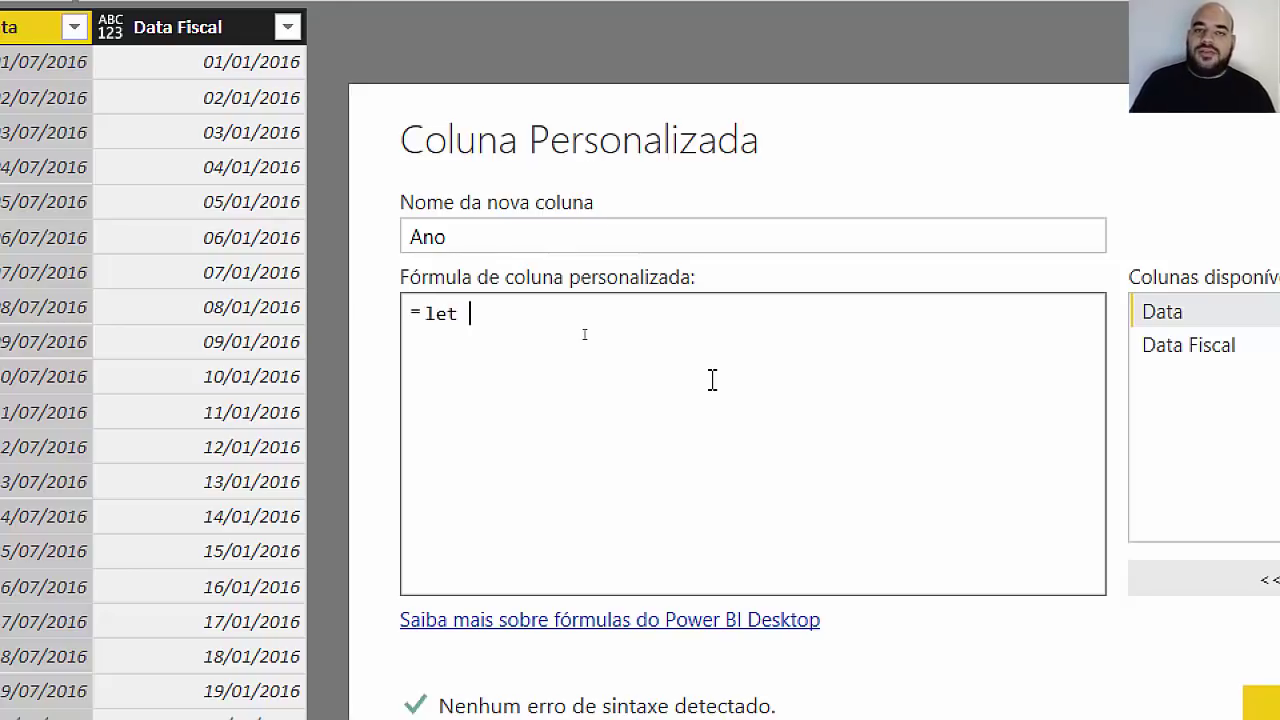
pyautogui.write('ano ')
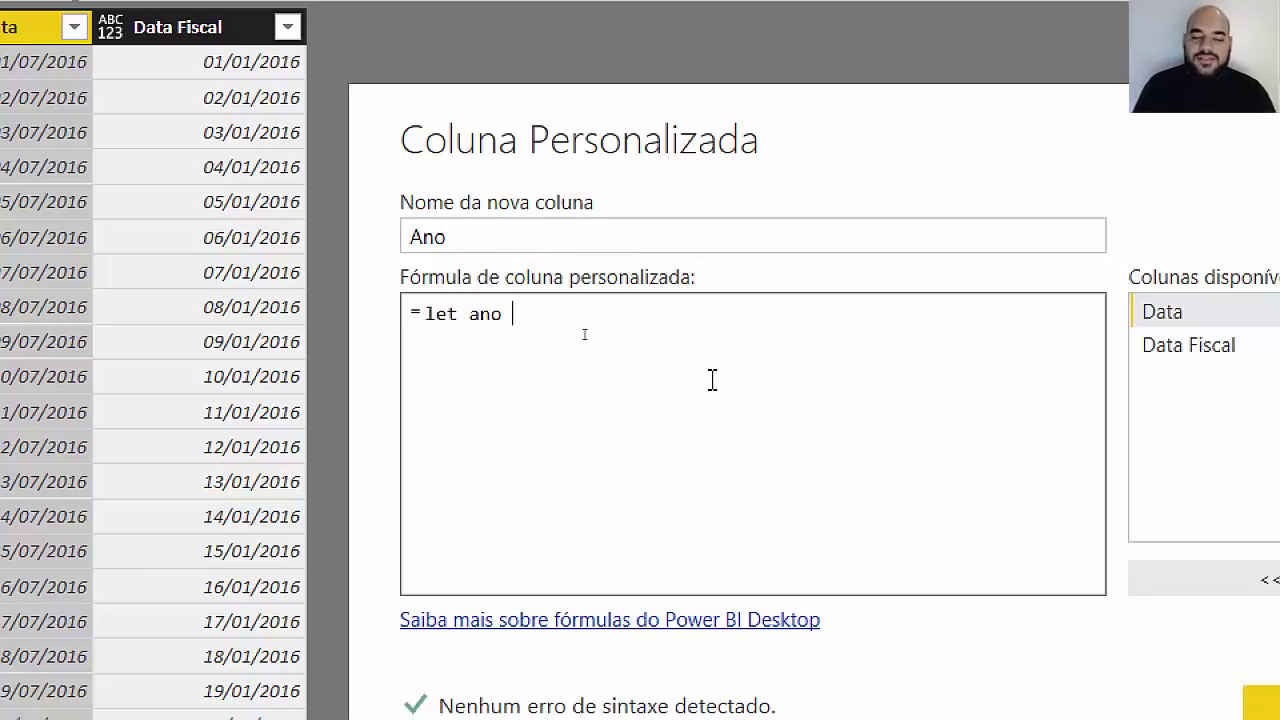
pyautogui.write('= ')
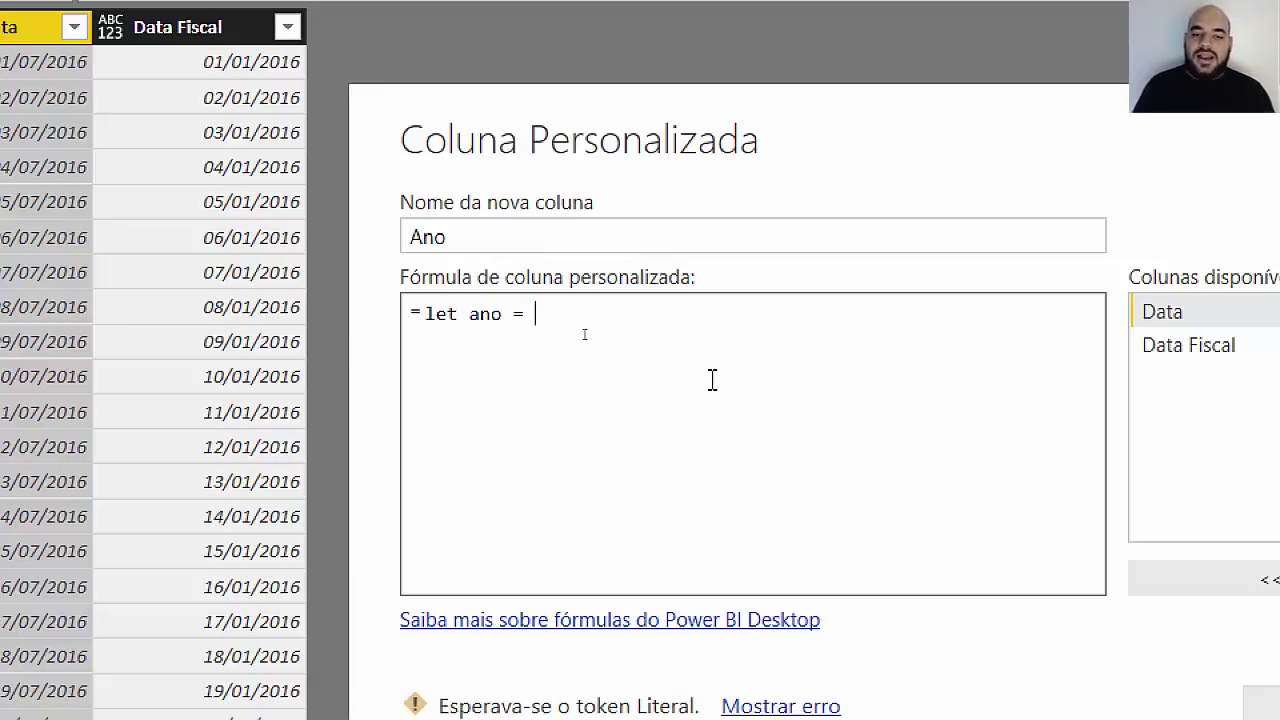
pyautogui.write('Date.')
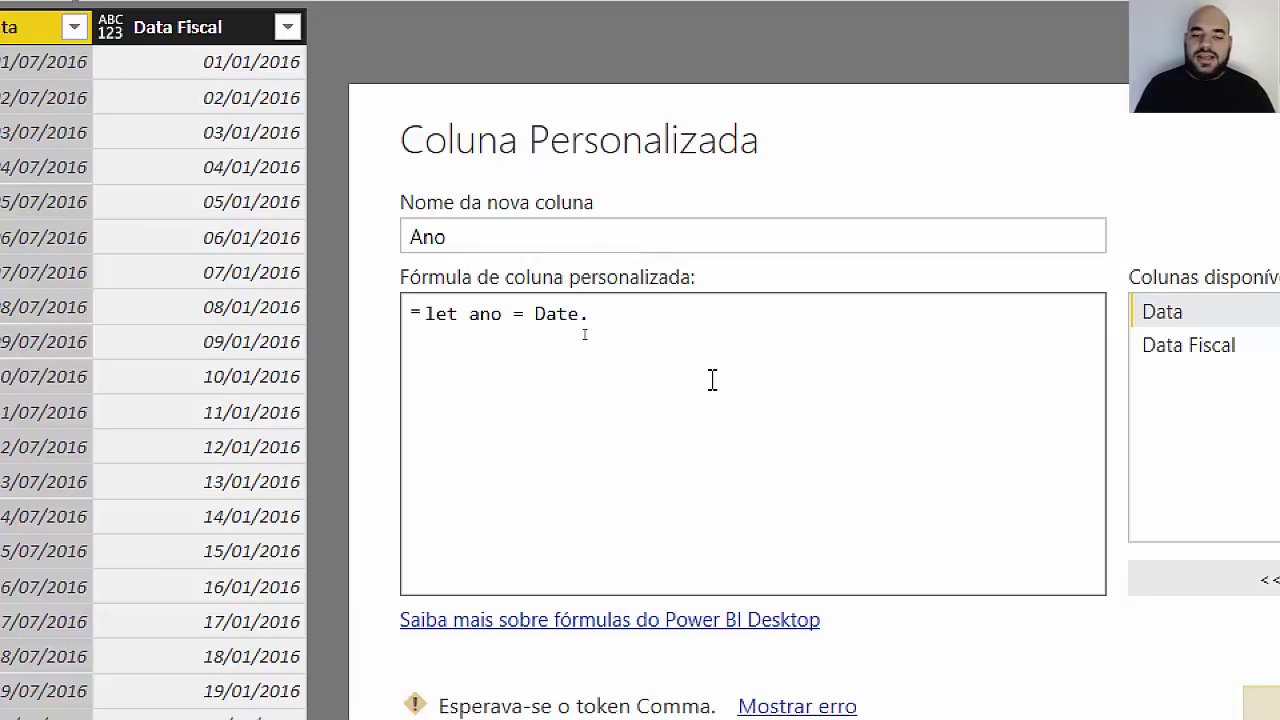
pyautogui.write('Year(')
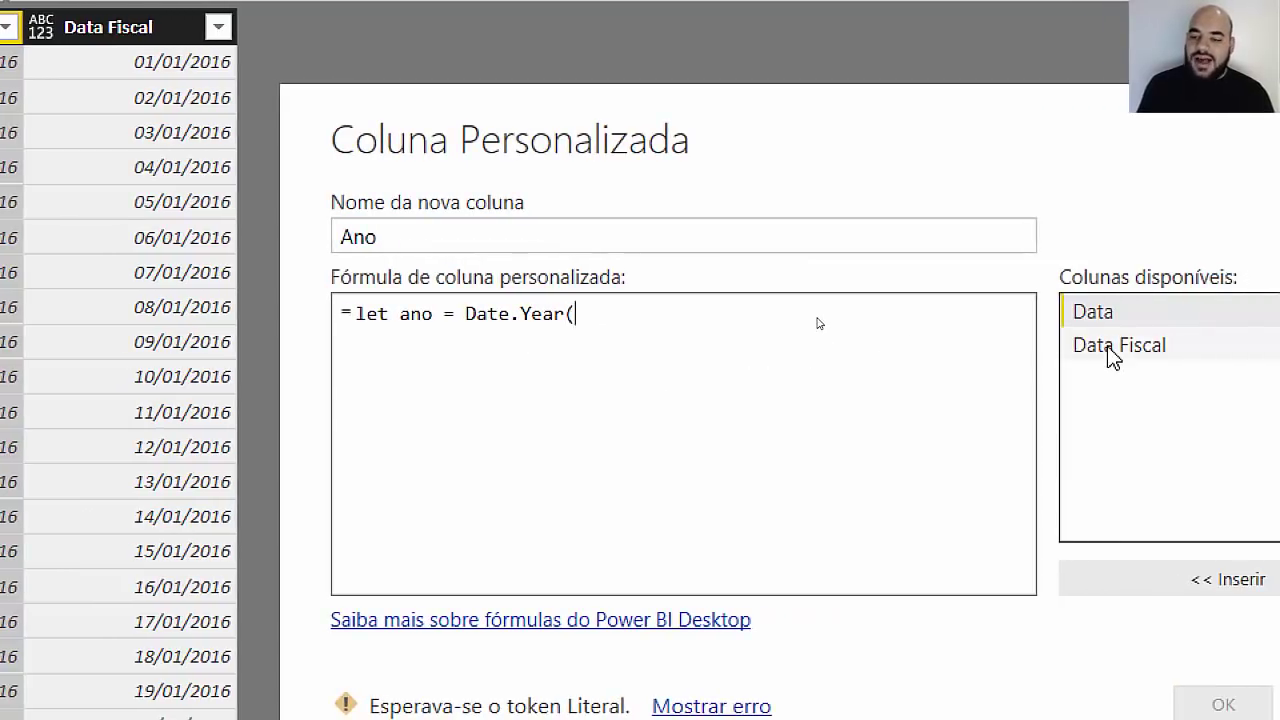
pyautogui.doubleClick(1110, 346)
pyautogui.write('P')
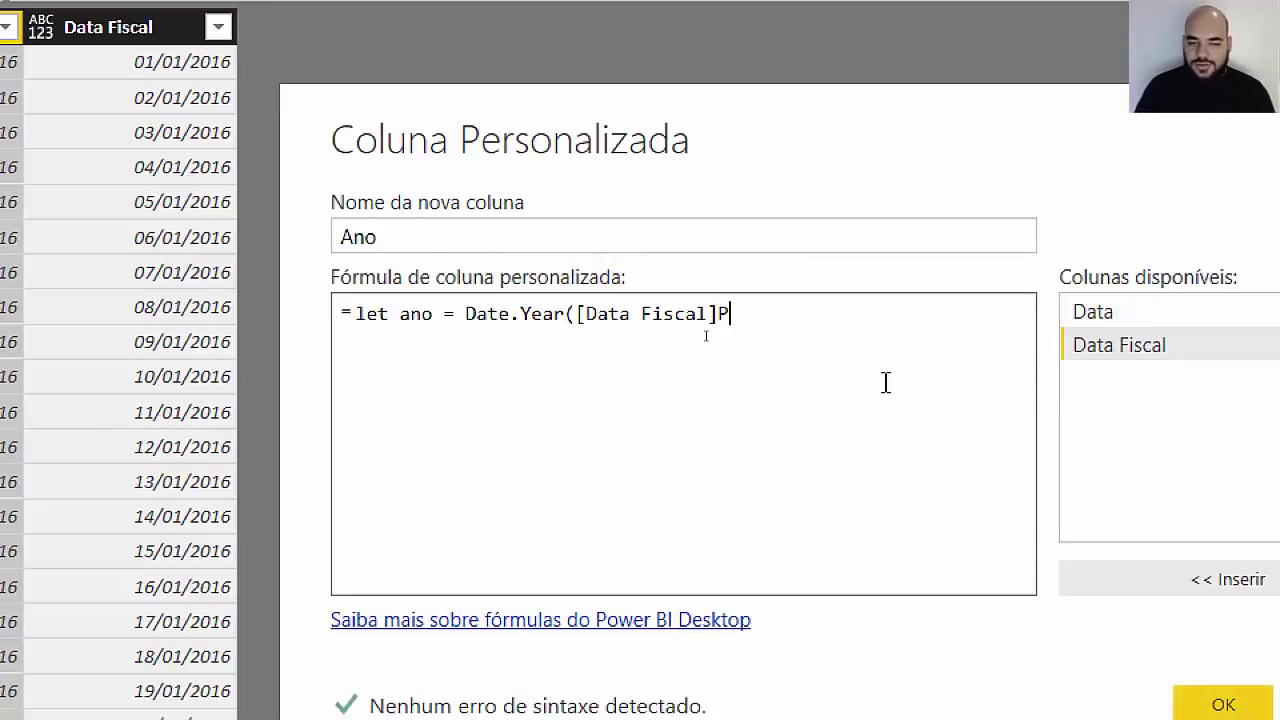
pyautogui.press('BackSpace')
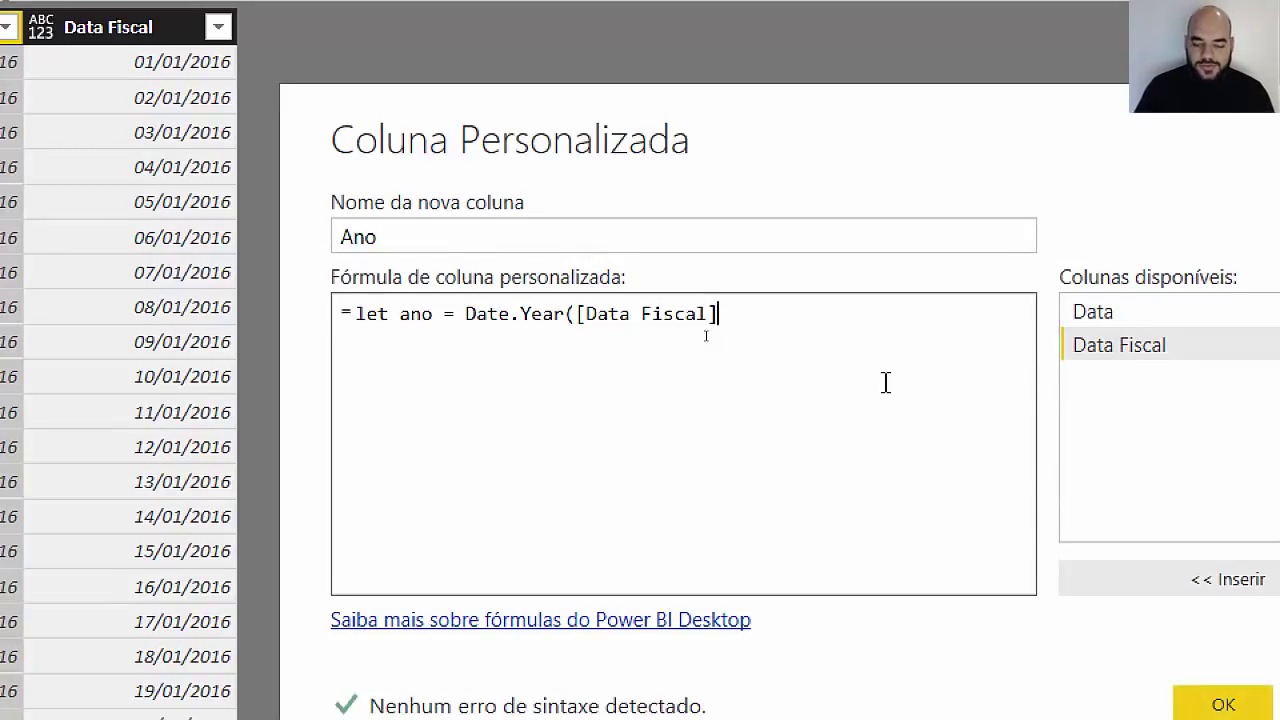
pyautogui.write(') ')
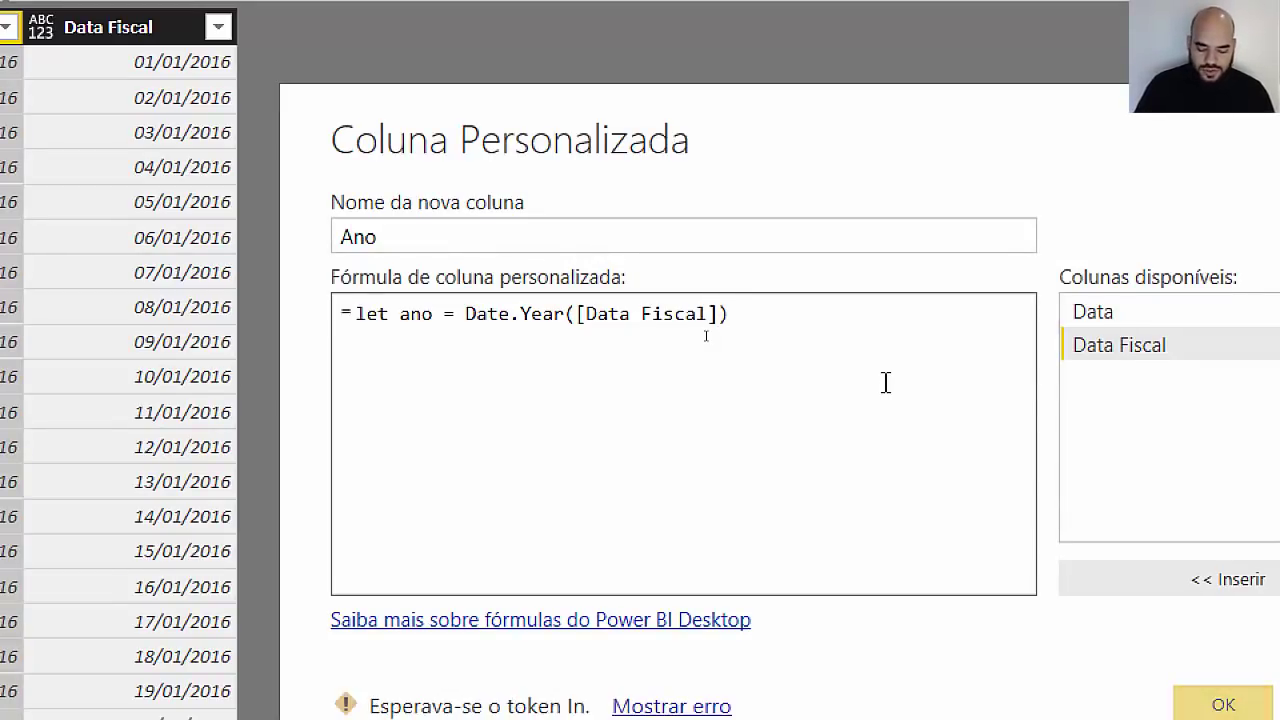
pyautogui.write('in')
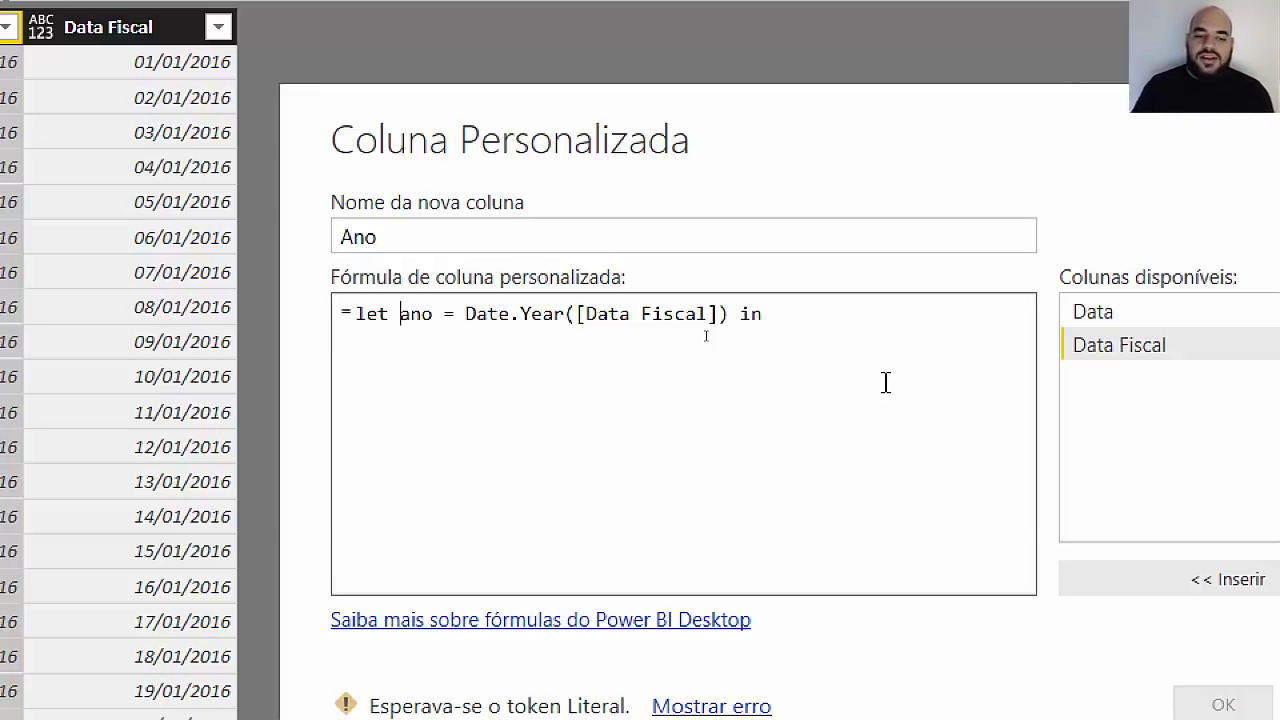
# Step: Finish the Ano formula with Text.From(ano) & "/" & Text.From(ano +1)
pyautogui.hotkey('ctrl', 'shift', 'Right')
pyautogui.press('End')
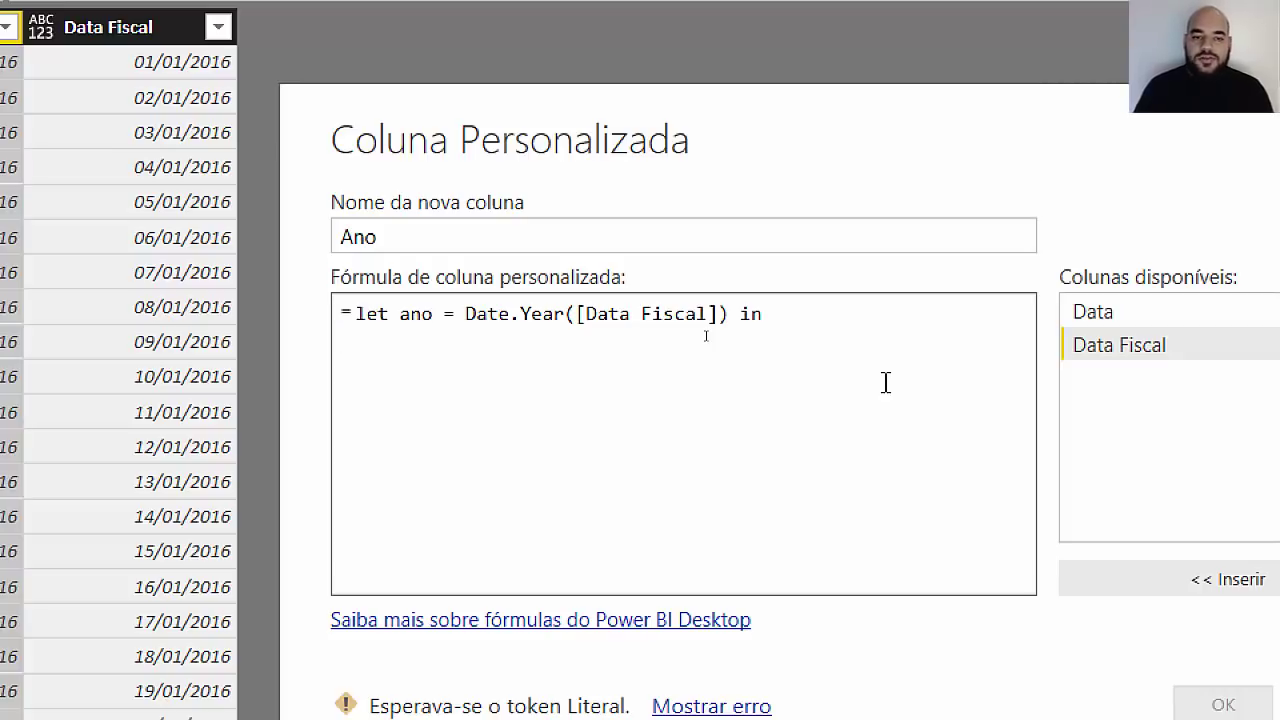
pyautogui.press('Return')
pyautogui.write('Text')
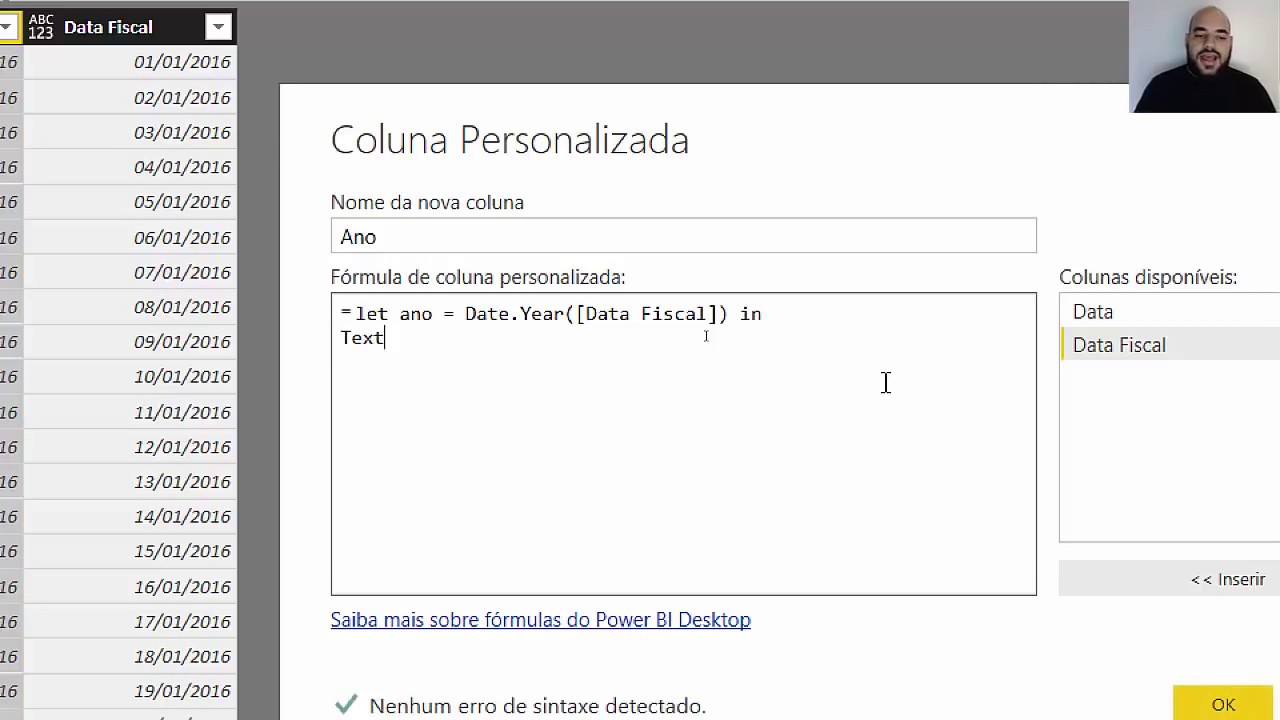
pyautogui.write('.From(')
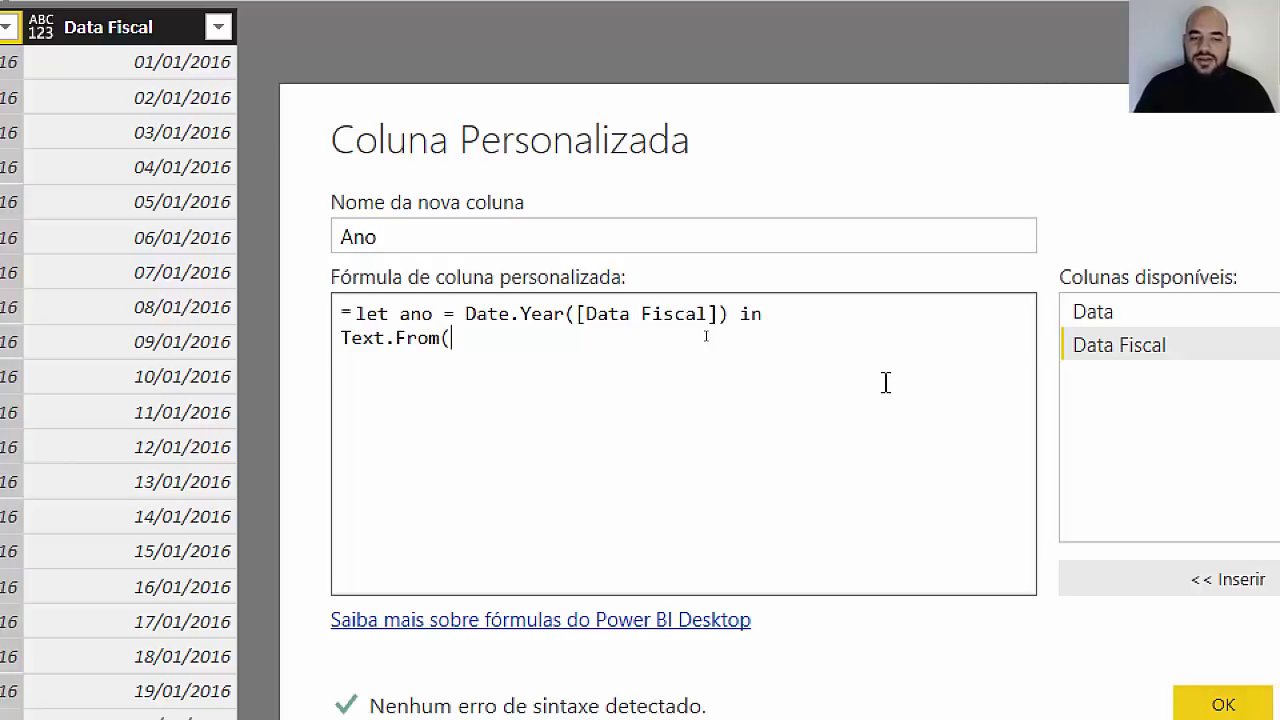
pyautogui.write('ano) & ')
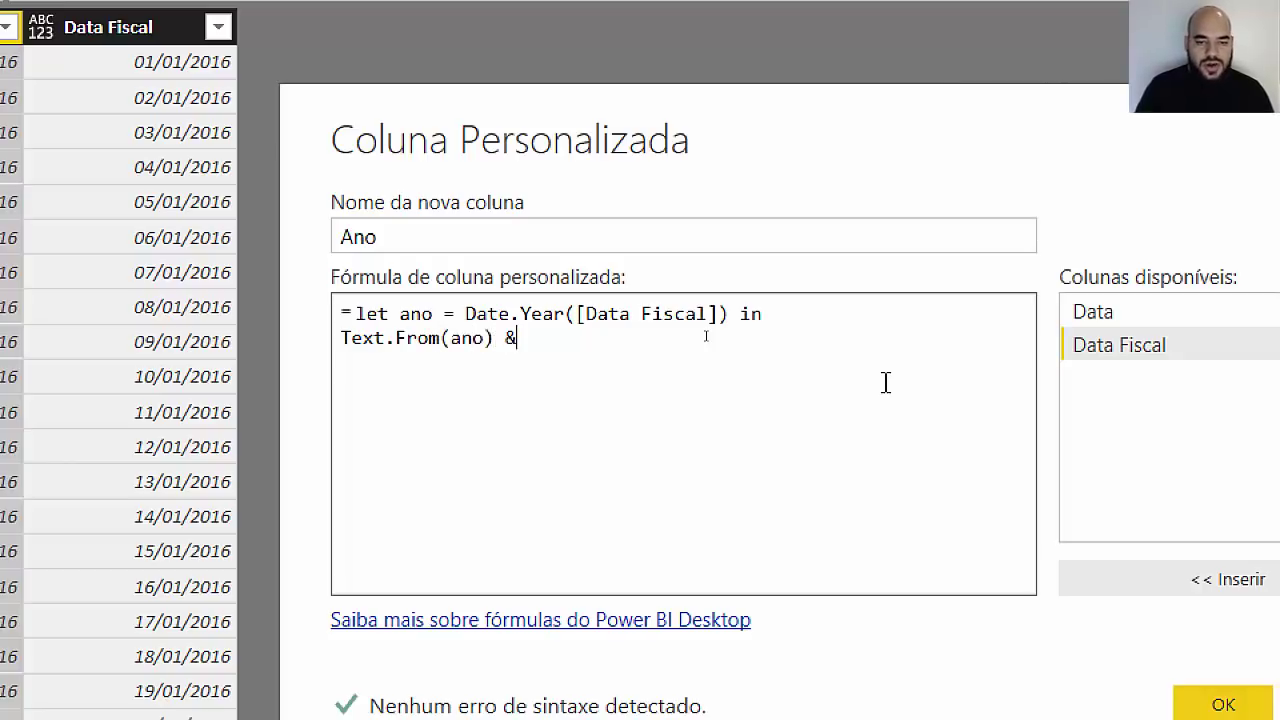
pyautogui.write('"')
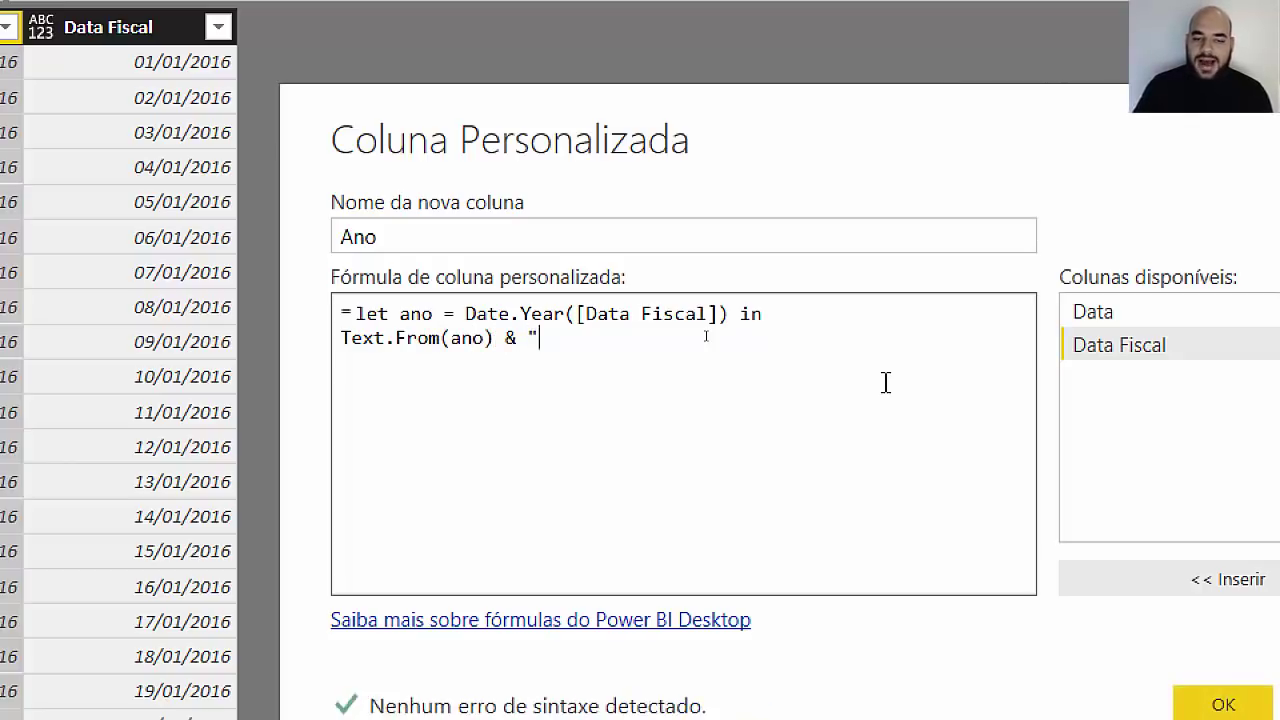
pyautogui.write('/" ')
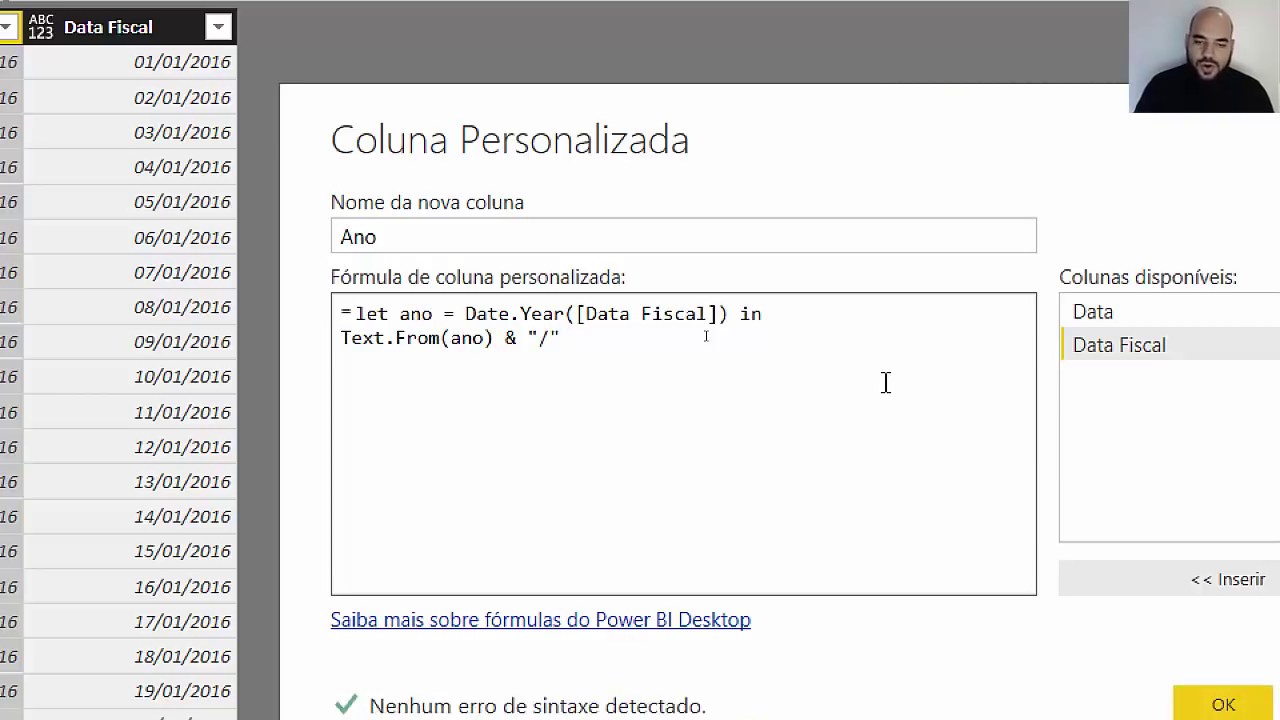
pyautogui.write('& ')
pyautogui.write('Text.')
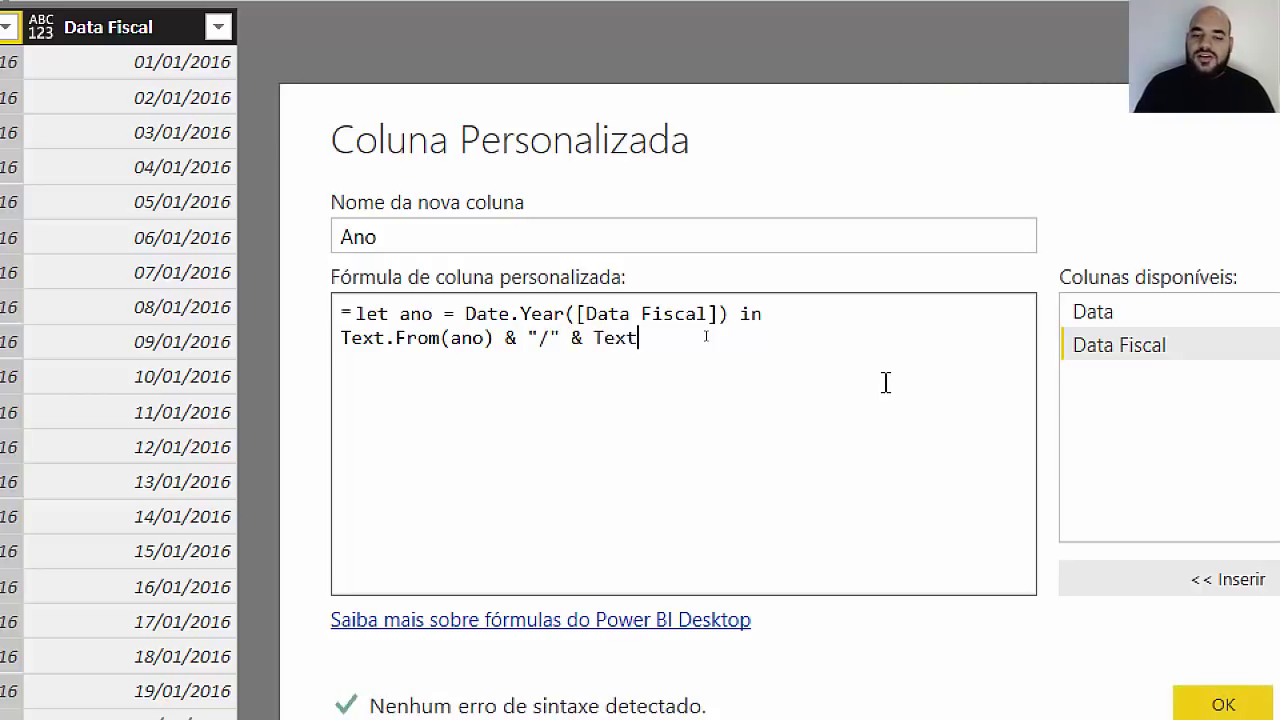
pyautogui.write('.Fro')
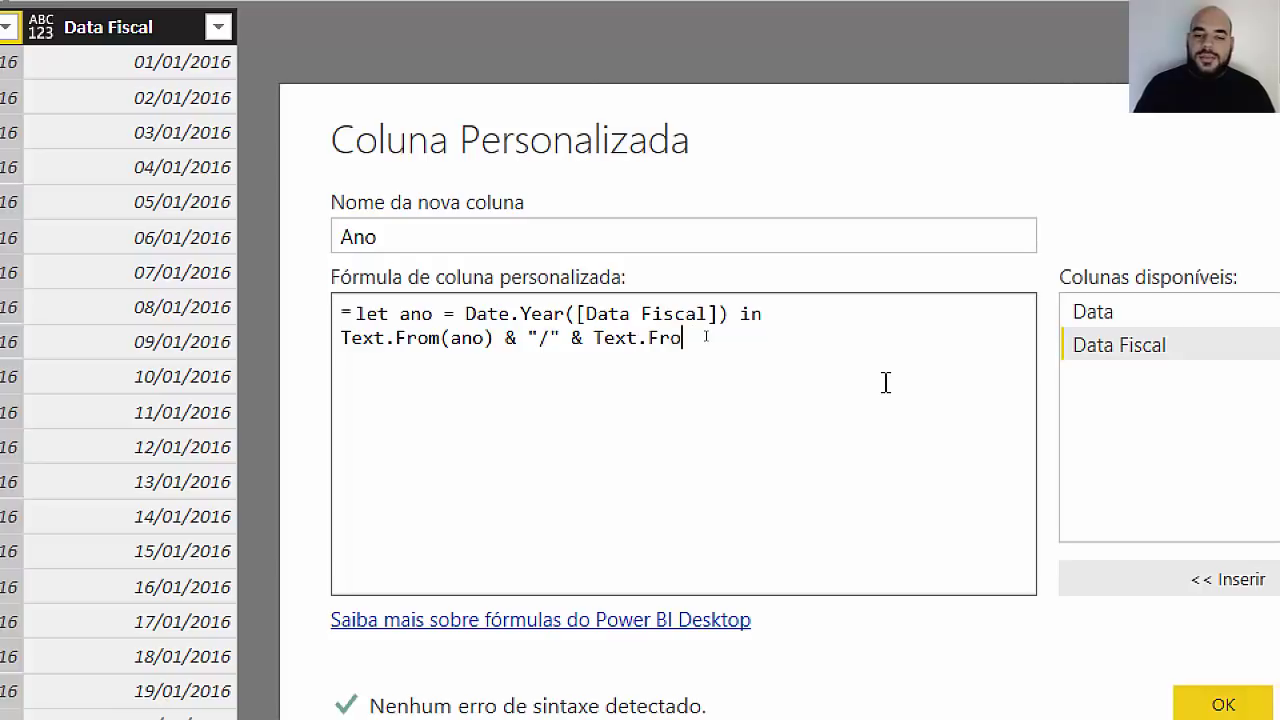
pyautogui.write('m(ano ')
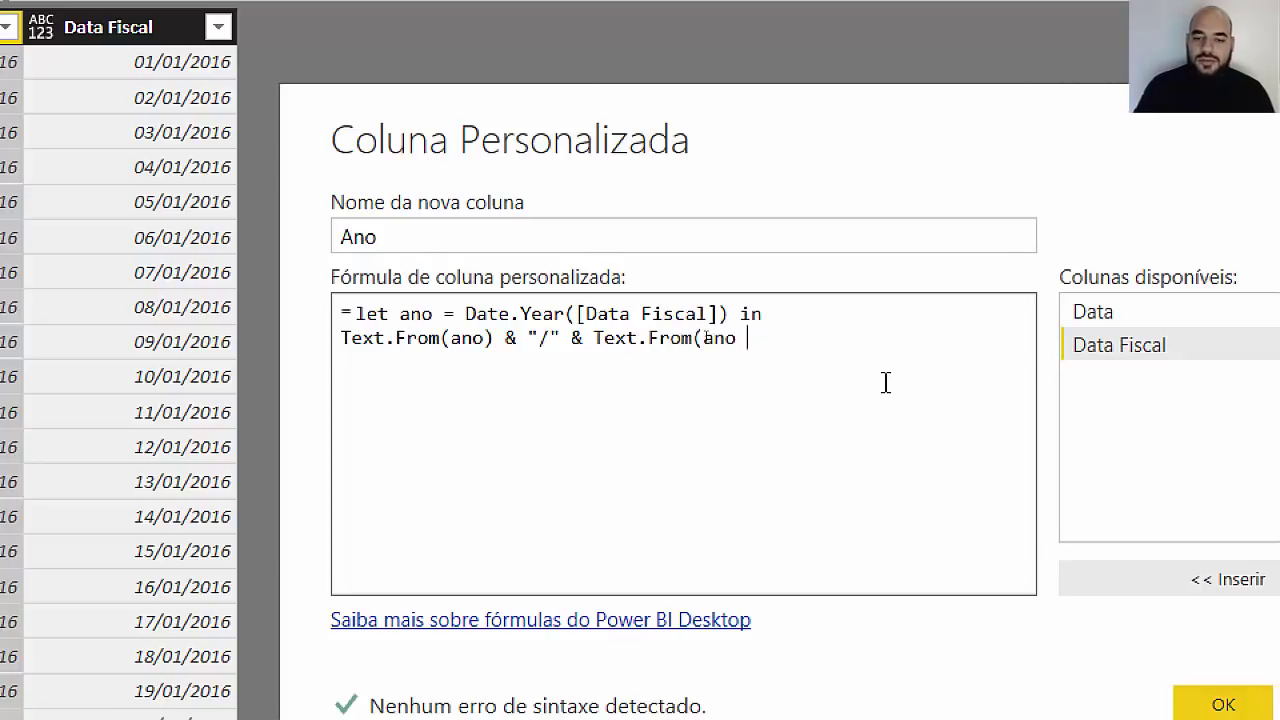
pyautogui.write('+1)')
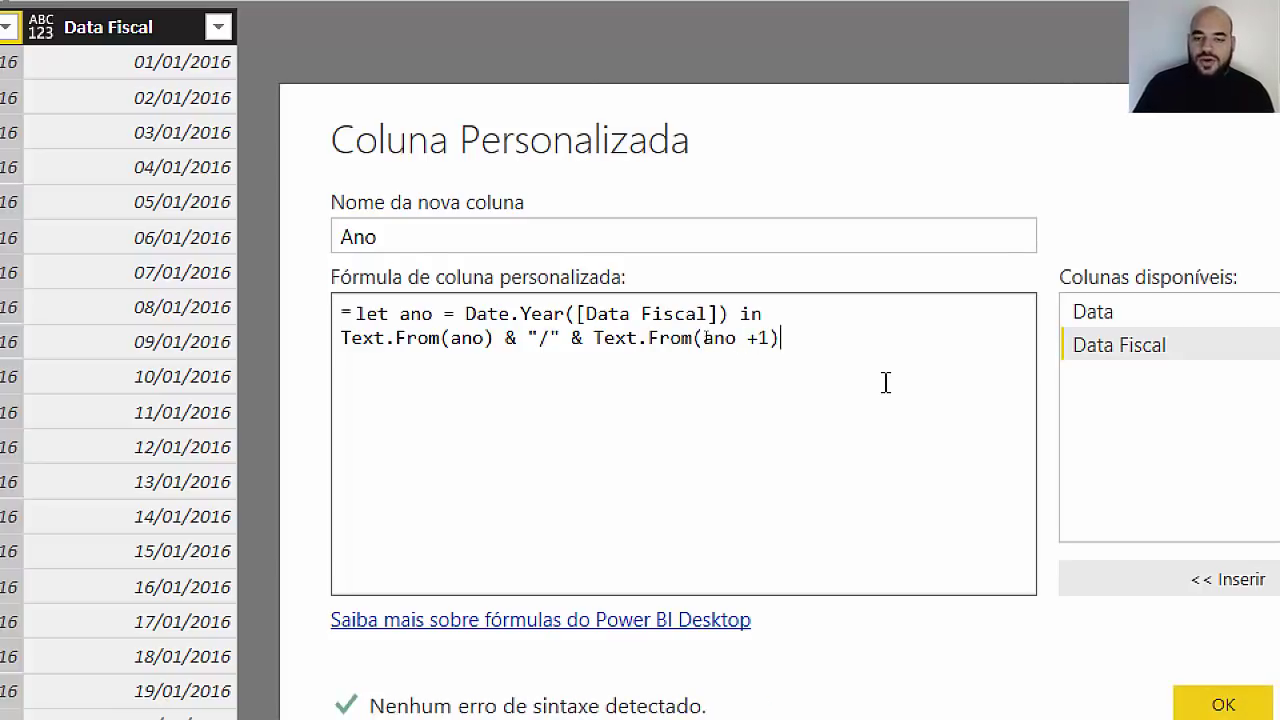
pyautogui.hotkey('shift', 'Left')
pyautogui.hotkey('shift', 'Left')
pyautogui.hotkey('shift', 'Left')
pyautogui.hotkey('shift', 'Left')
pyautogui.hotkey('ctrl', 'shift', 'Left')
pyautogui.hotkey('ctrl', 'shift', 'Left')
pyautogui.hotkey('ctrl', 'shift', 'Left')
pyautogui.hotkey('ctrl', 'shift', 'Left')
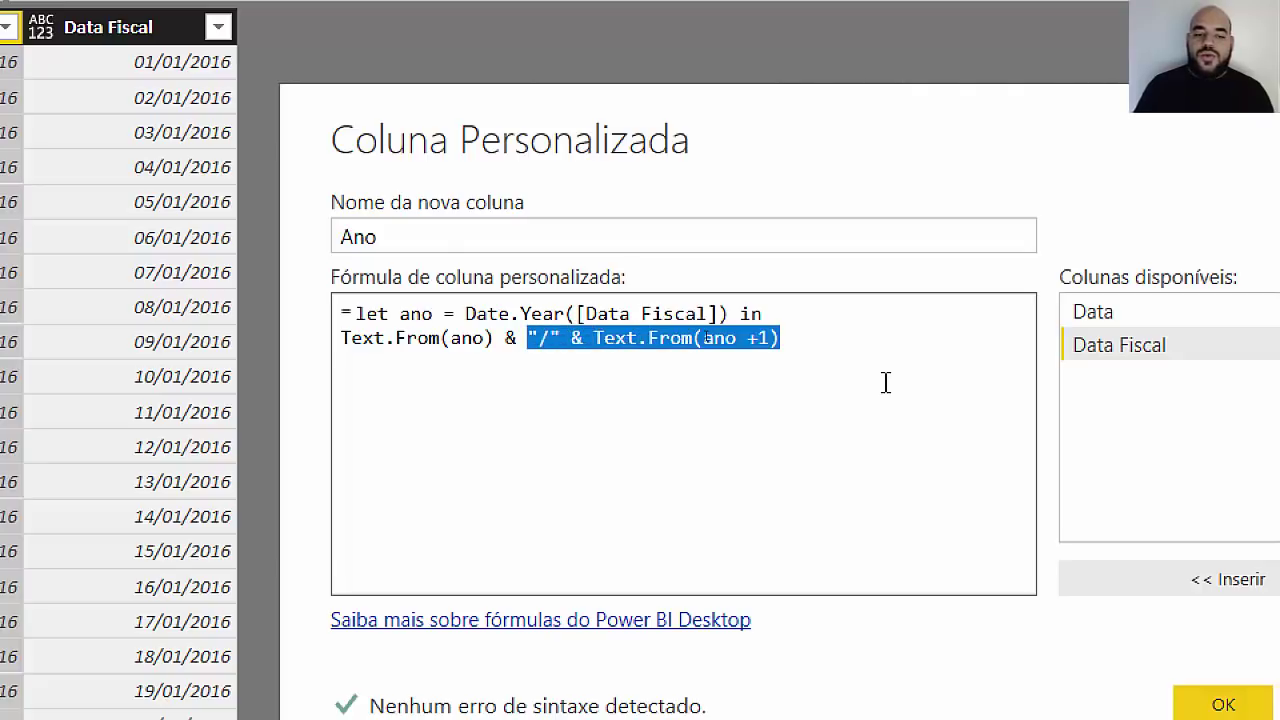
pyautogui.hotkey('ctrl', 'shift', 'Left')
pyautogui.hotkey('ctrl', 'shift', 'Left')
pyautogui.hotkey('ctrl', 'shift', 'Left')
pyautogui.hotkey('ctrl', 'shift', 'Left')
pyautogui.hotkey('ctrl', 'shift', 'Left')
pyautogui.hotkey('ctrl', 'shift', 'Left')
pyautogui.hotkey('ctrl', 'shift', 'Left')
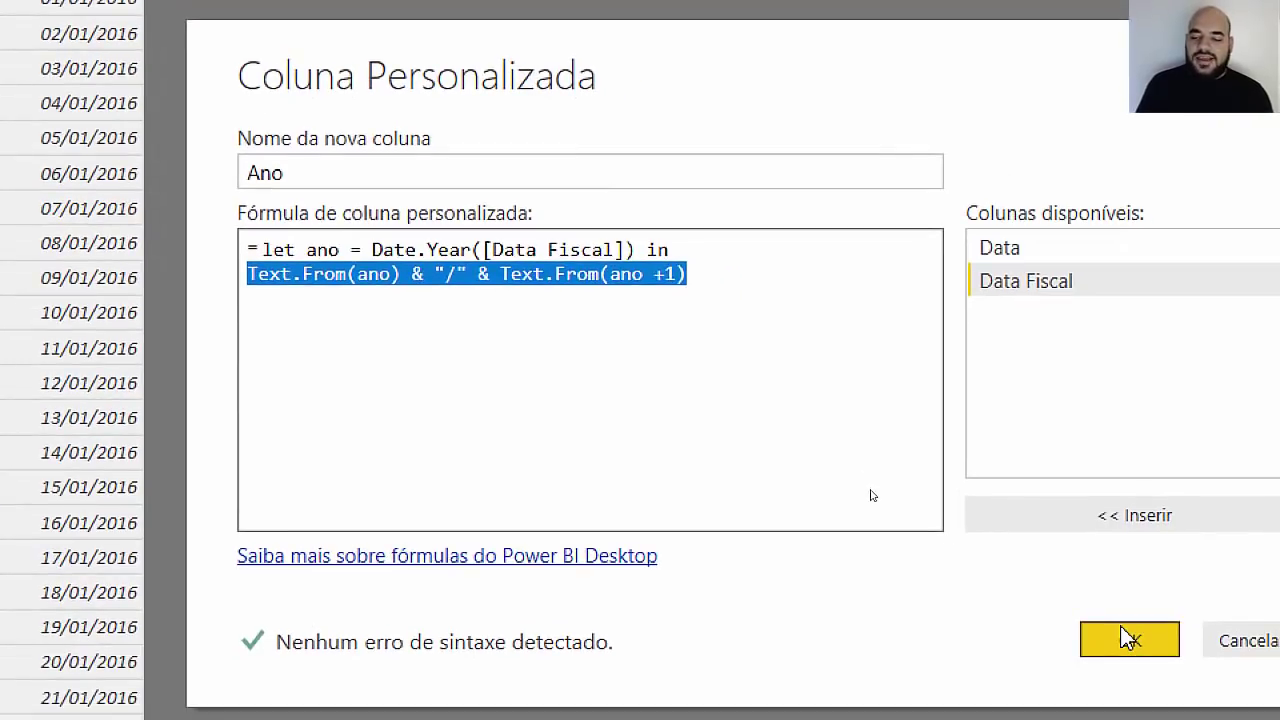
# Step: Create the Ano column and verify 2016/2017 switches to 2017/2018 at 01/07/2017
pyautogui.click(1223, 705)
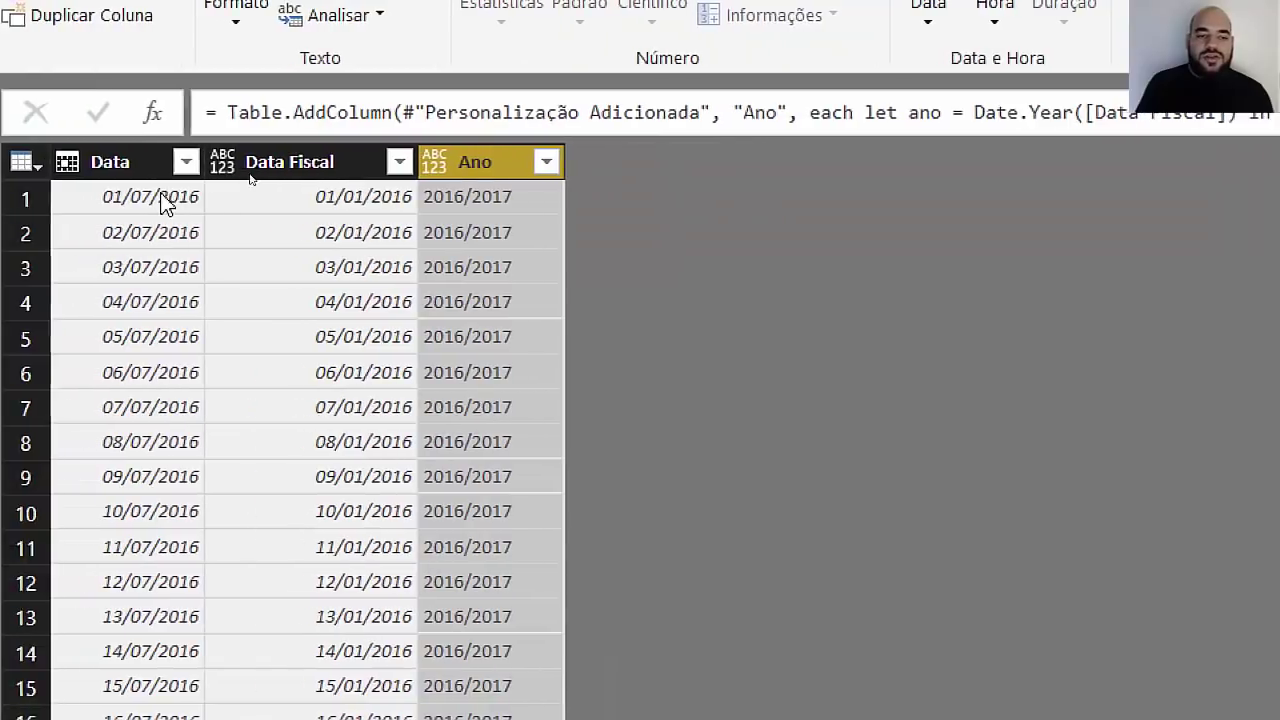
pyautogui.scroll(-6, 434, 434)
pyautogui.scroll(-10, 400, 443)
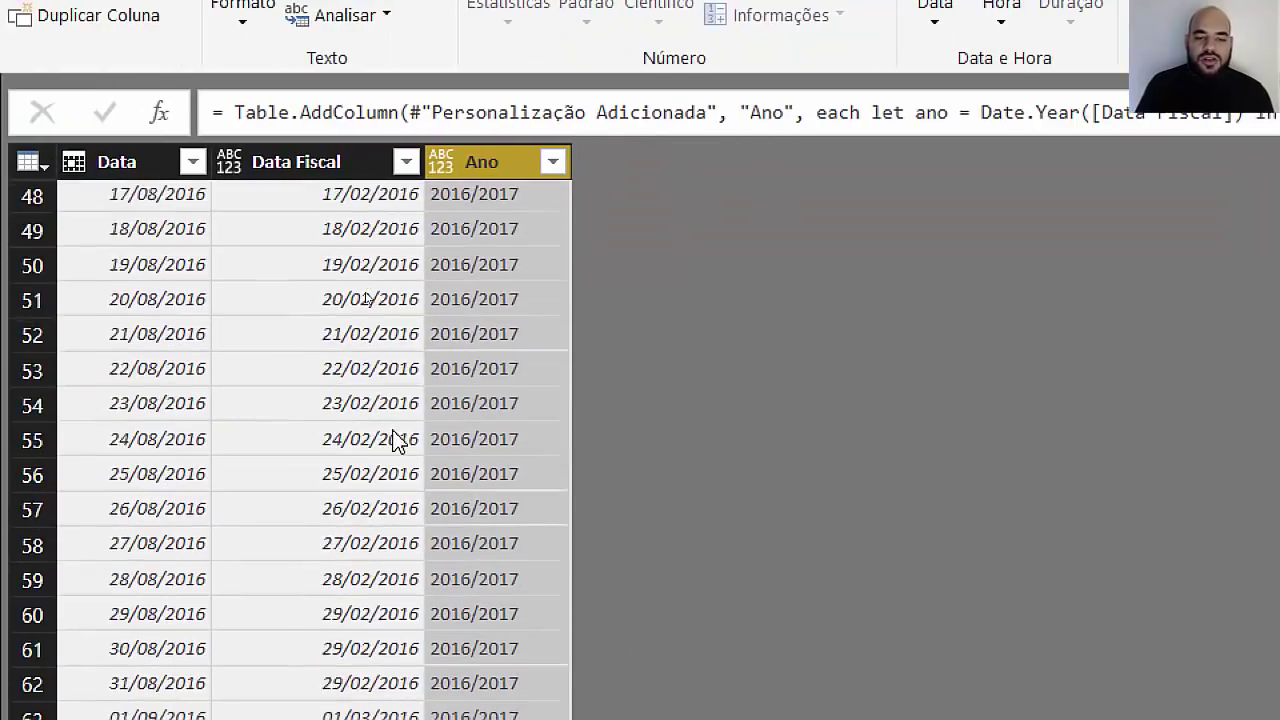
pyautogui.scroll(-16, 395, 440)
pyautogui.scroll(-9, 395, 440)
pyautogui.scroll(-15, 395, 440)
pyautogui.scroll(-16, 395, 440)
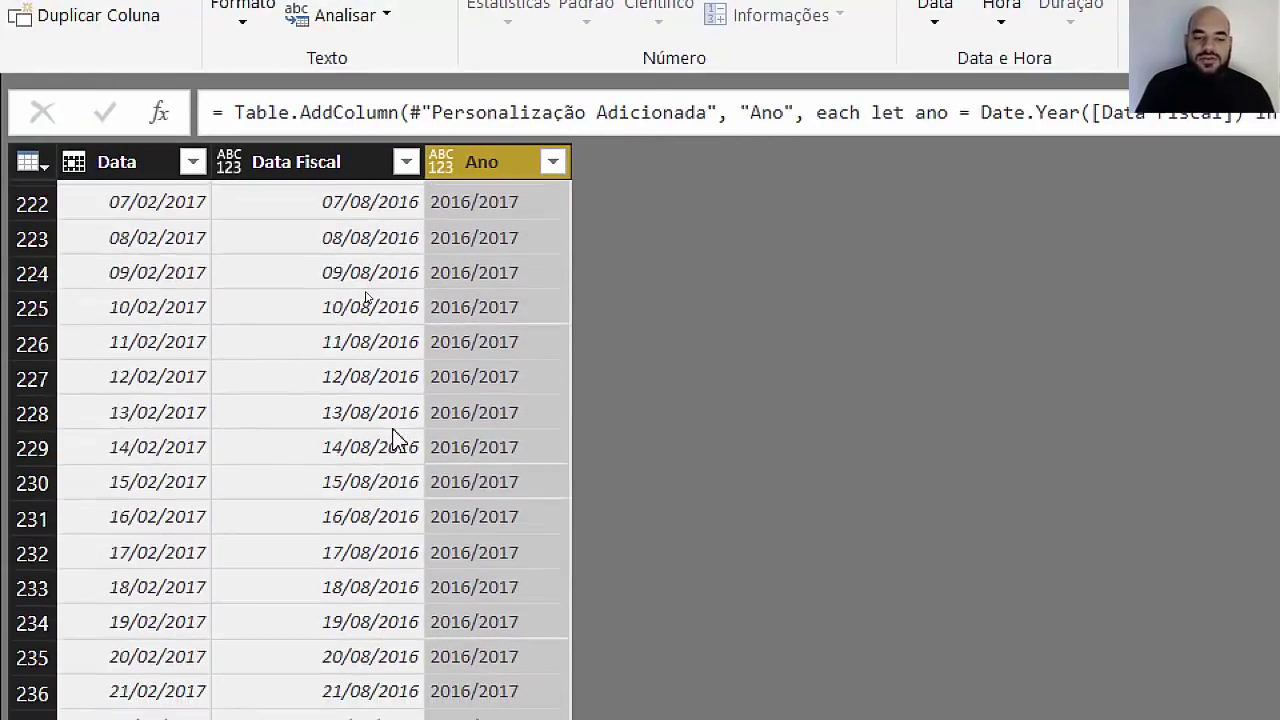
pyautogui.scroll(-16, 395, 440)
pyautogui.scroll(-9, 395, 440)
pyautogui.scroll(-3, 394, 440)
pyautogui.scroll(-3, 394, 434)
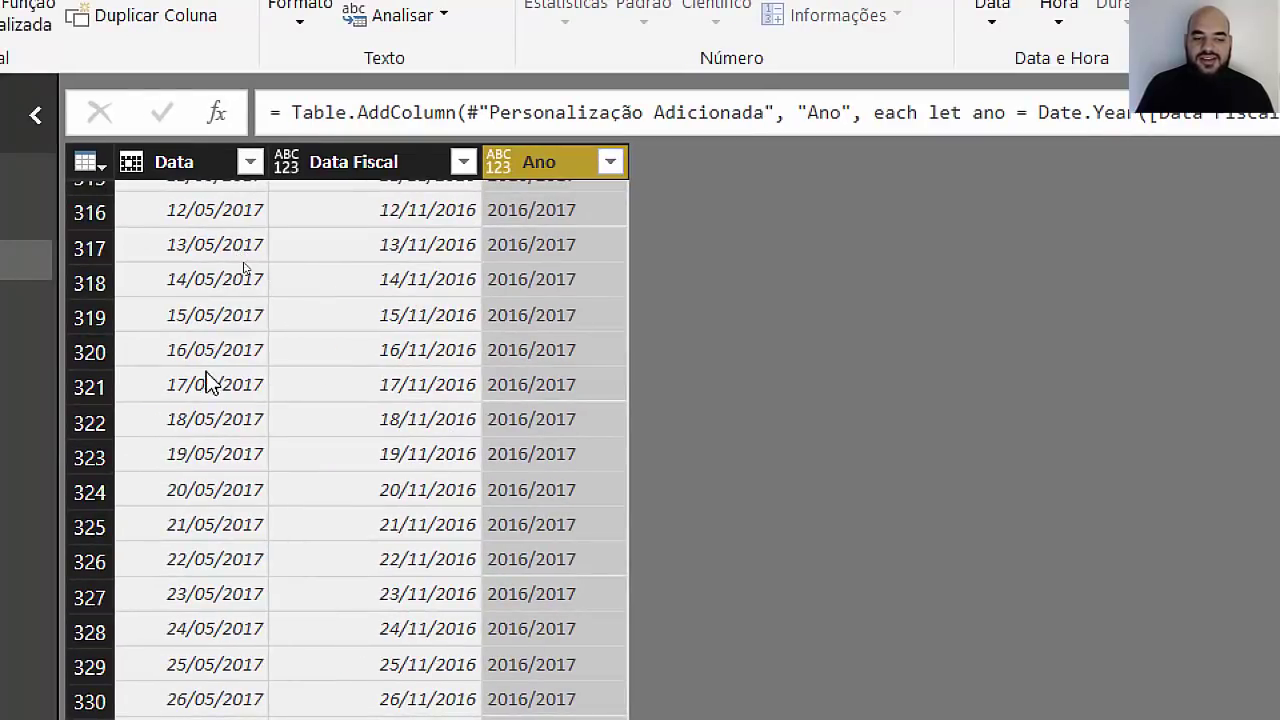
pyautogui.scroll(-2, 594, 412)
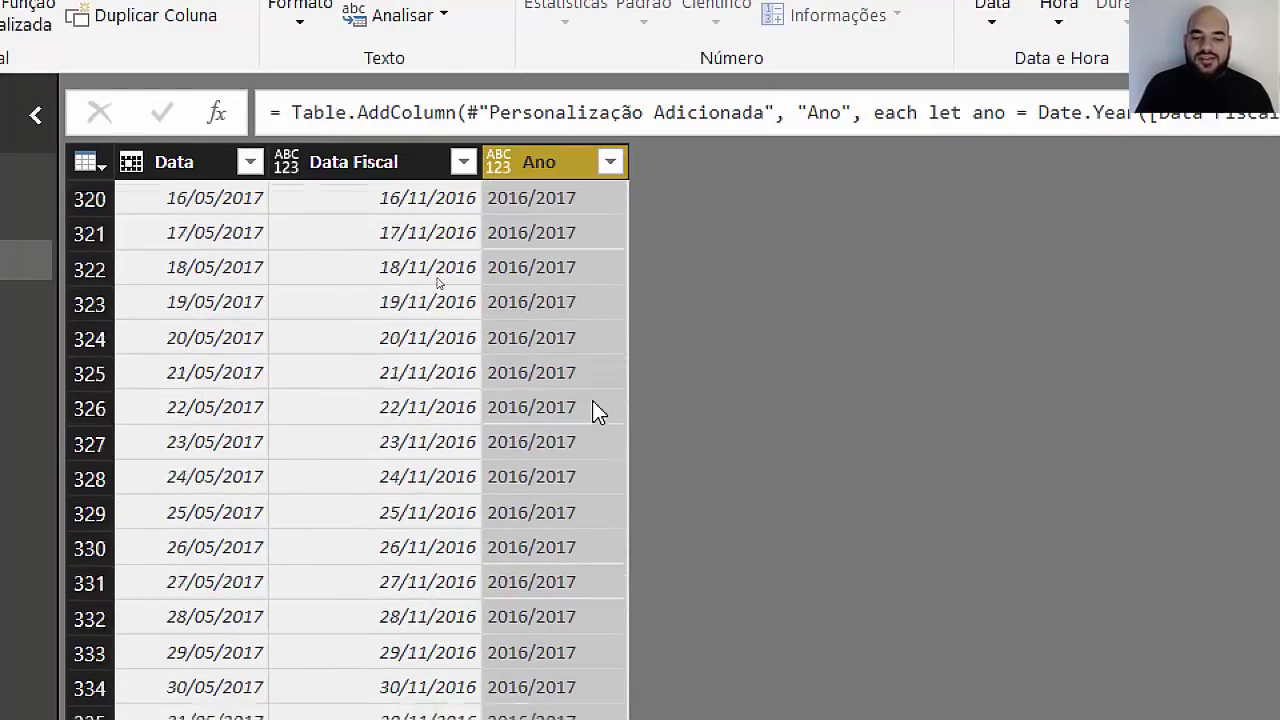
pyautogui.scroll(-3, 594, 412)
pyautogui.scroll(-6, 594, 412)
pyautogui.scroll(-3, 594, 412)
pyautogui.scroll(-1, 594, 412)
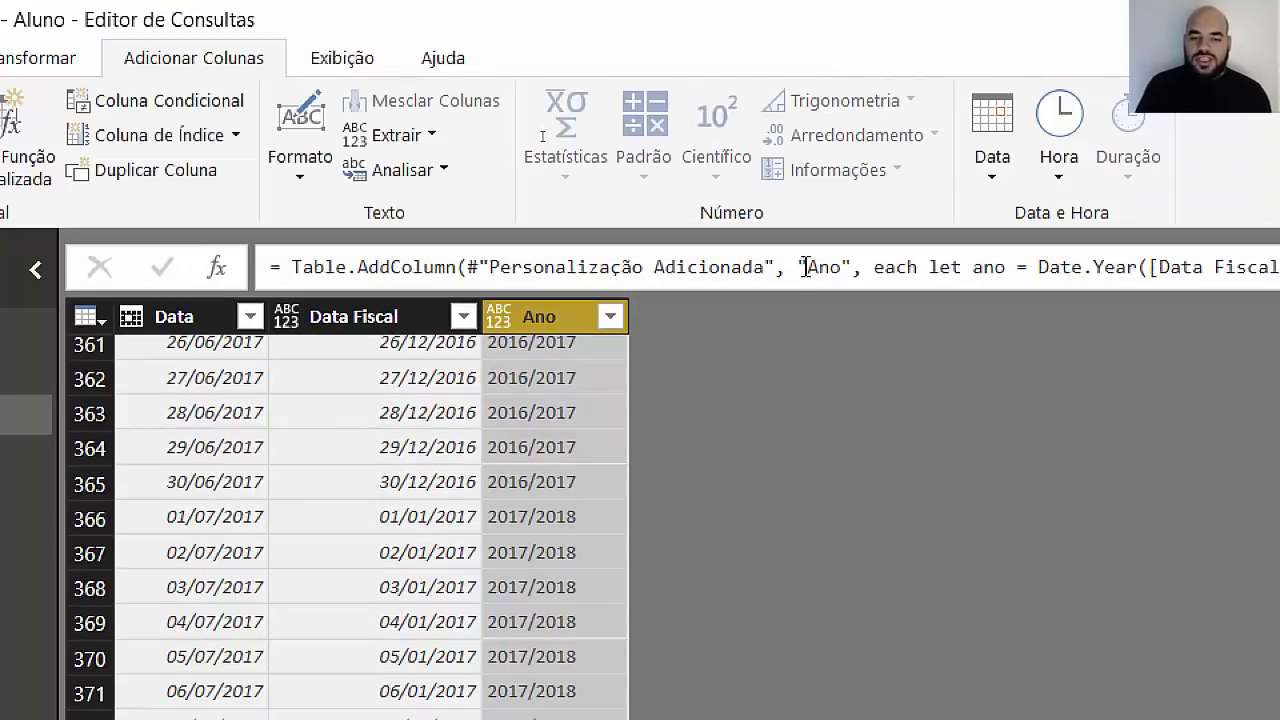
pyautogui.scroll(3, 734, 426)
pyautogui.scroll(10, 734, 426)
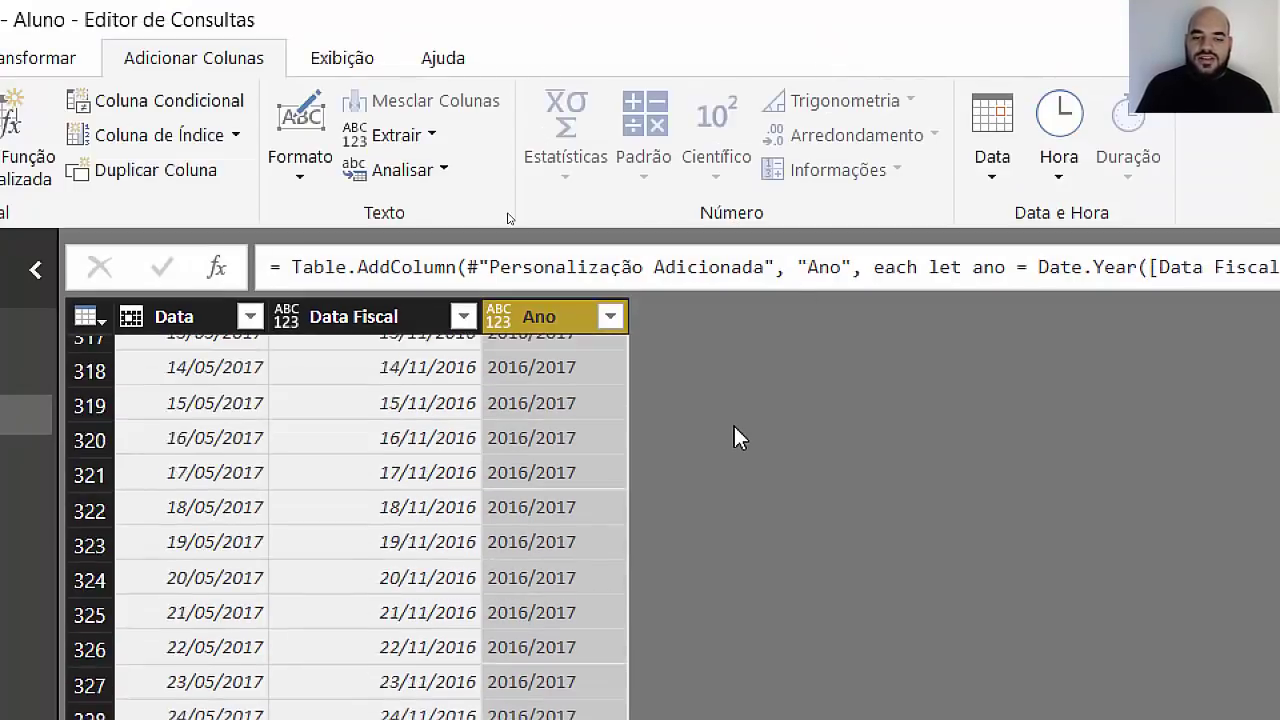
pyautogui.scroll(15, 720, 417)
pyautogui.scroll(15, 706, 420)
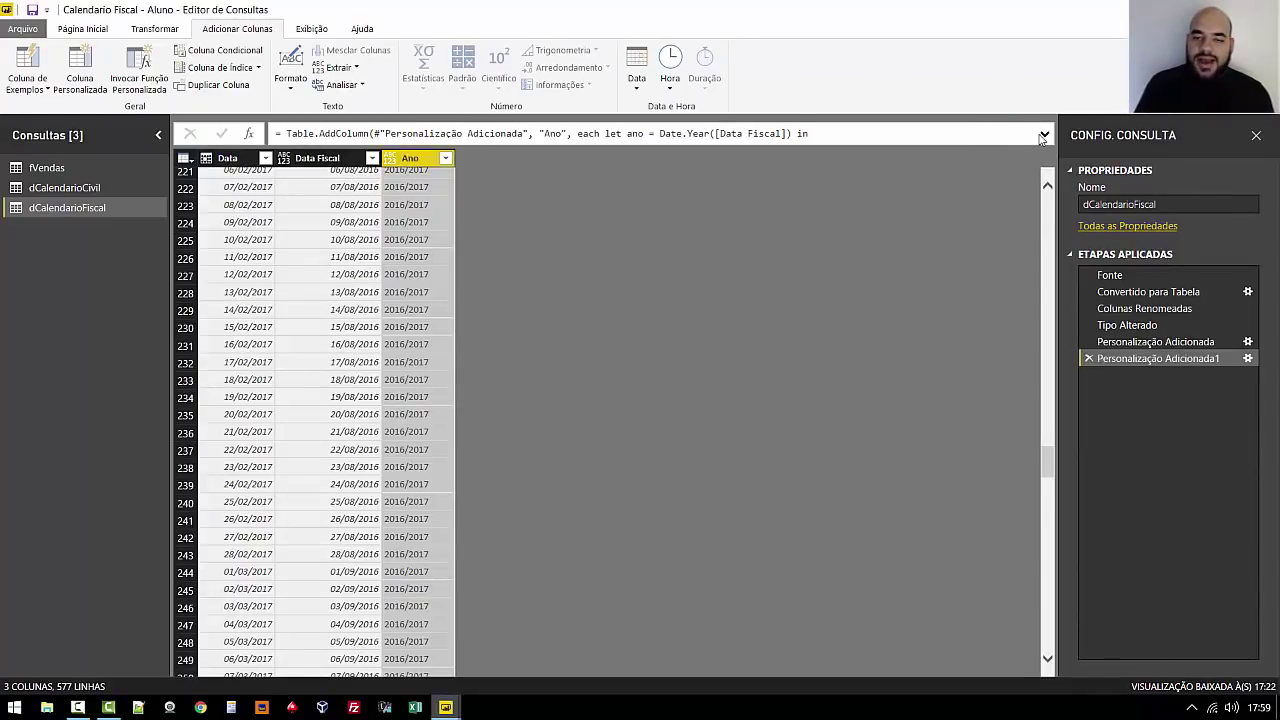
# Step: Append ", type text" to the Ano column's Table.AddColumn formula so Ano is text-typed
pyautogui.click(1044, 136)
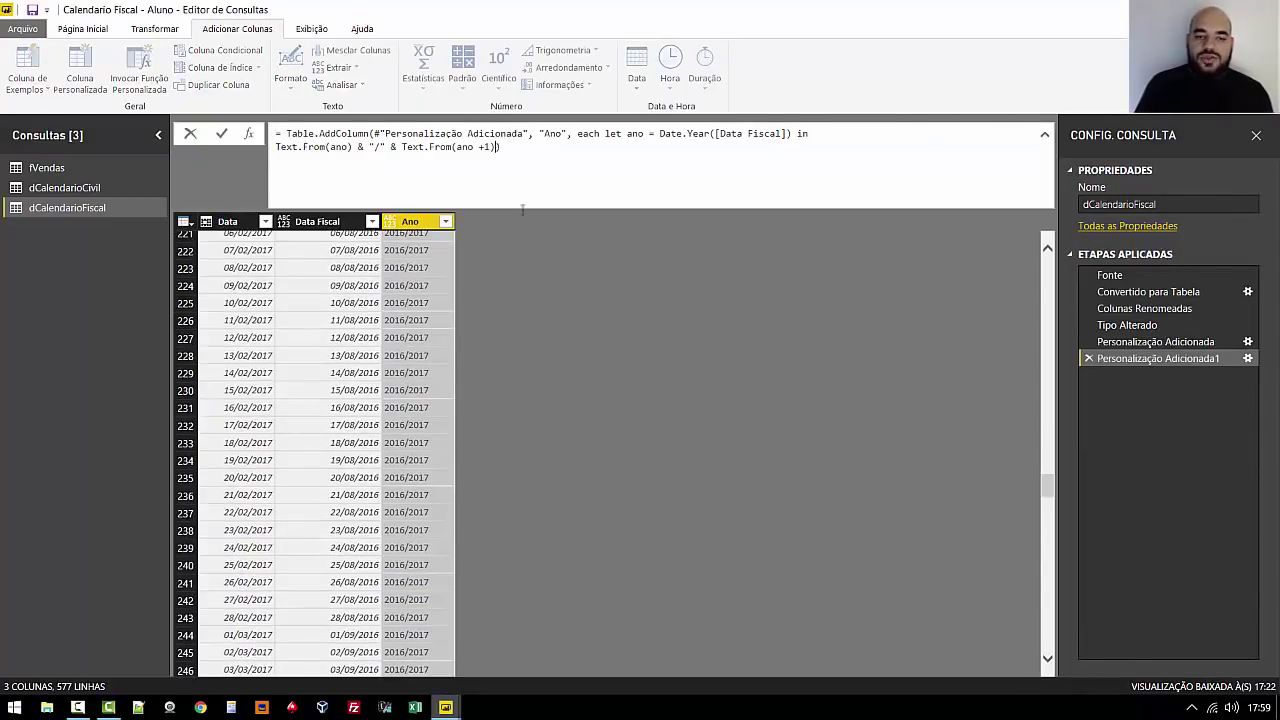
pyautogui.write(', ')
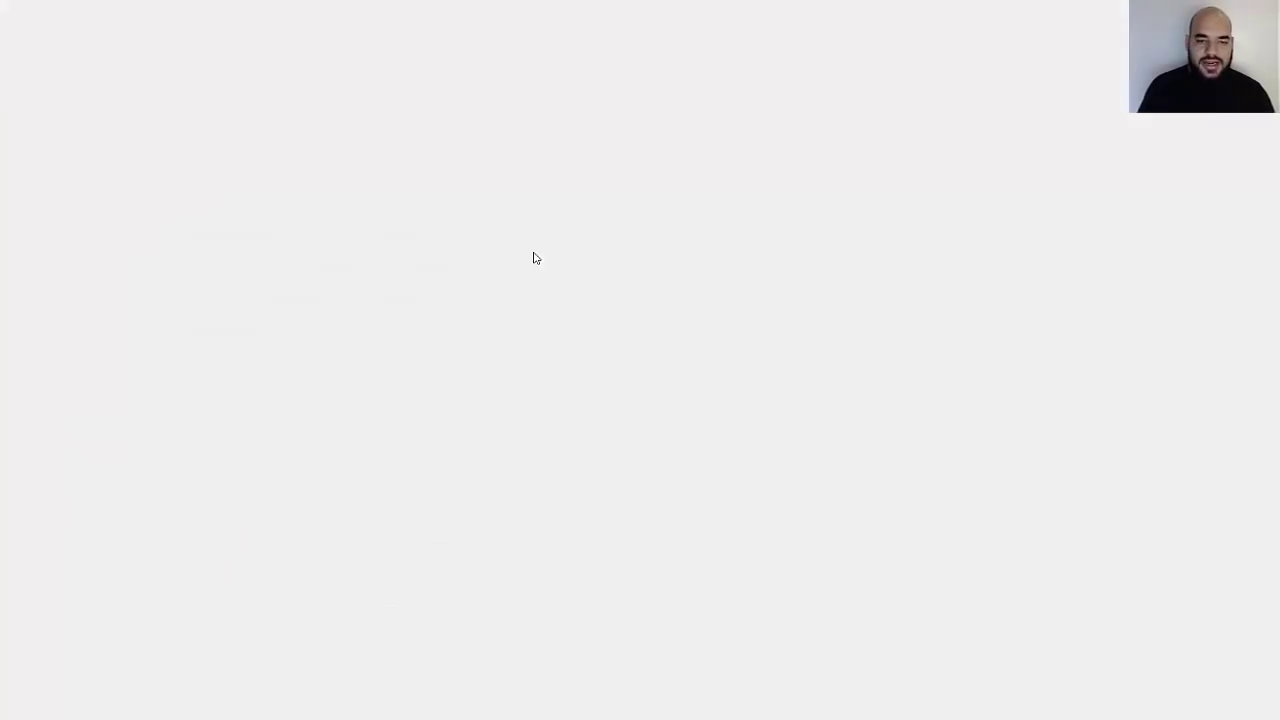
pyautogui.write('type ')
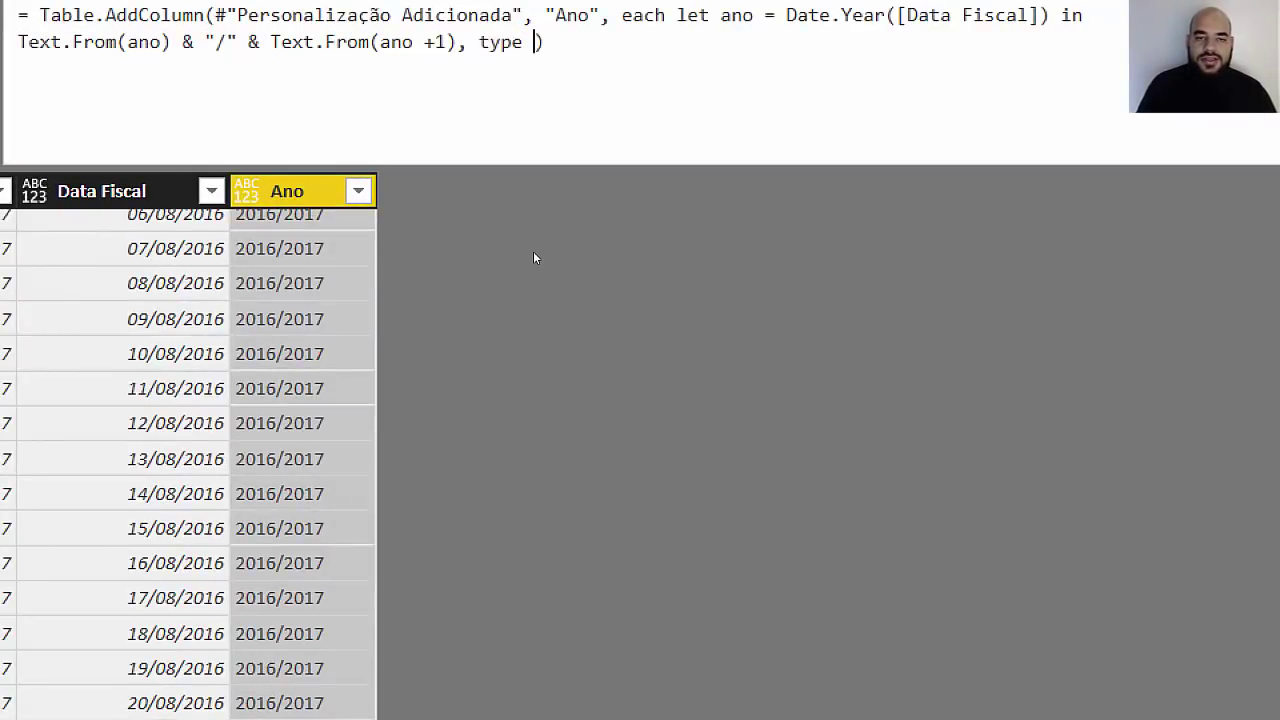
pyautogui.write('text')
pyautogui.press('Left')
pyautogui.press('Left')
pyautogui.press('Left')
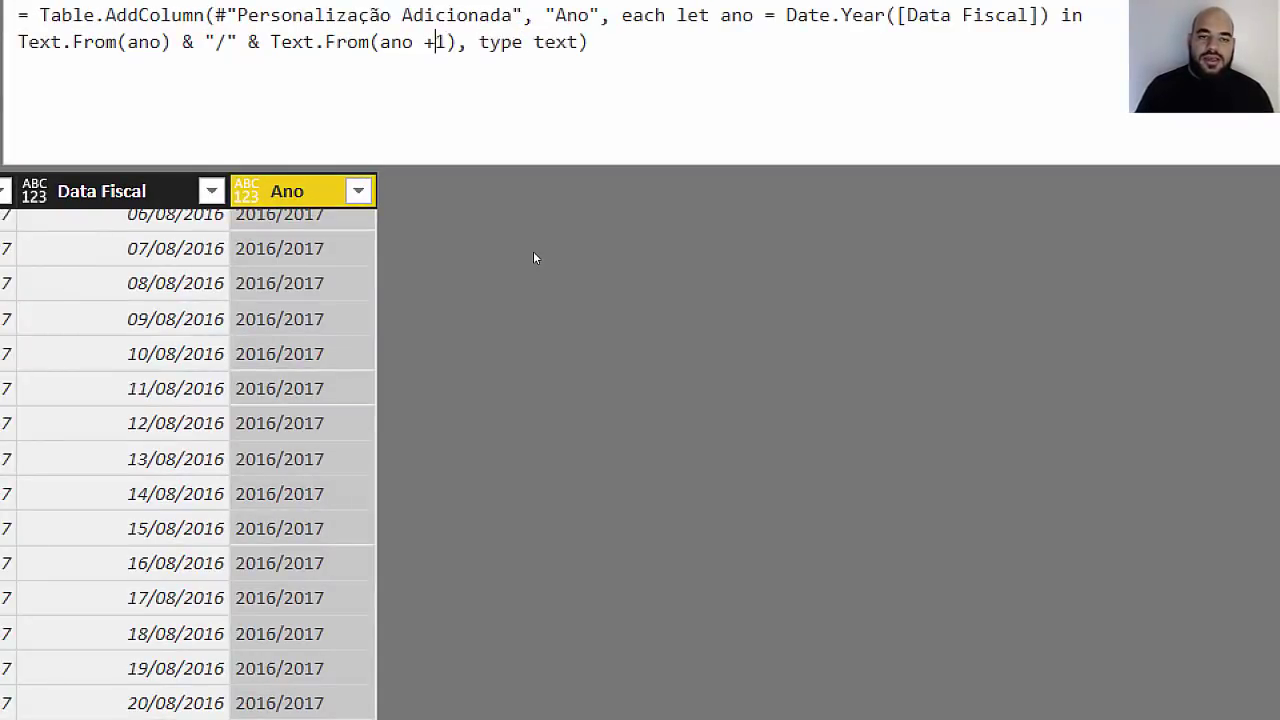
pyautogui.press('Right')
pyautogui.press('Right')
pyautogui.hotkey('shift', 'Left')
pyautogui.press('Right')
pyautogui.press('Right')
pyautogui.press('Right')
pyautogui.hotkey('ctrl', 'Right')
pyautogui.hotkey('ctrl', 'Right')
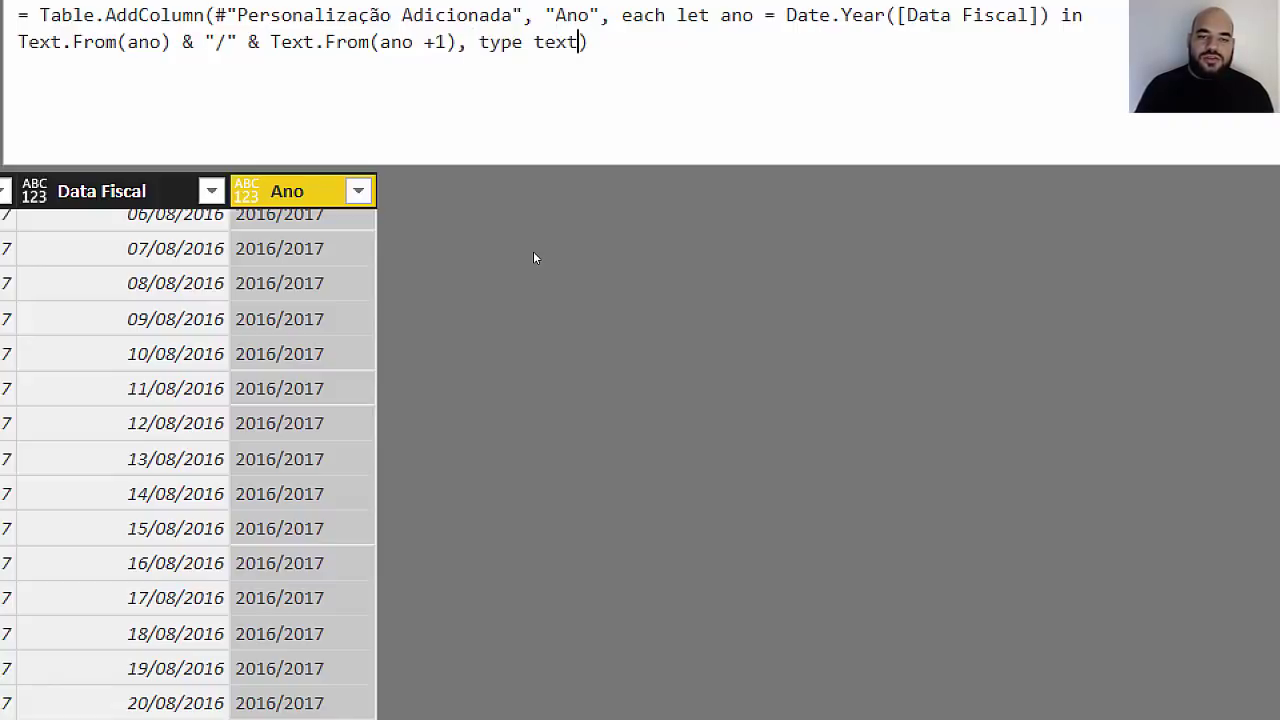
pyautogui.press('Return')
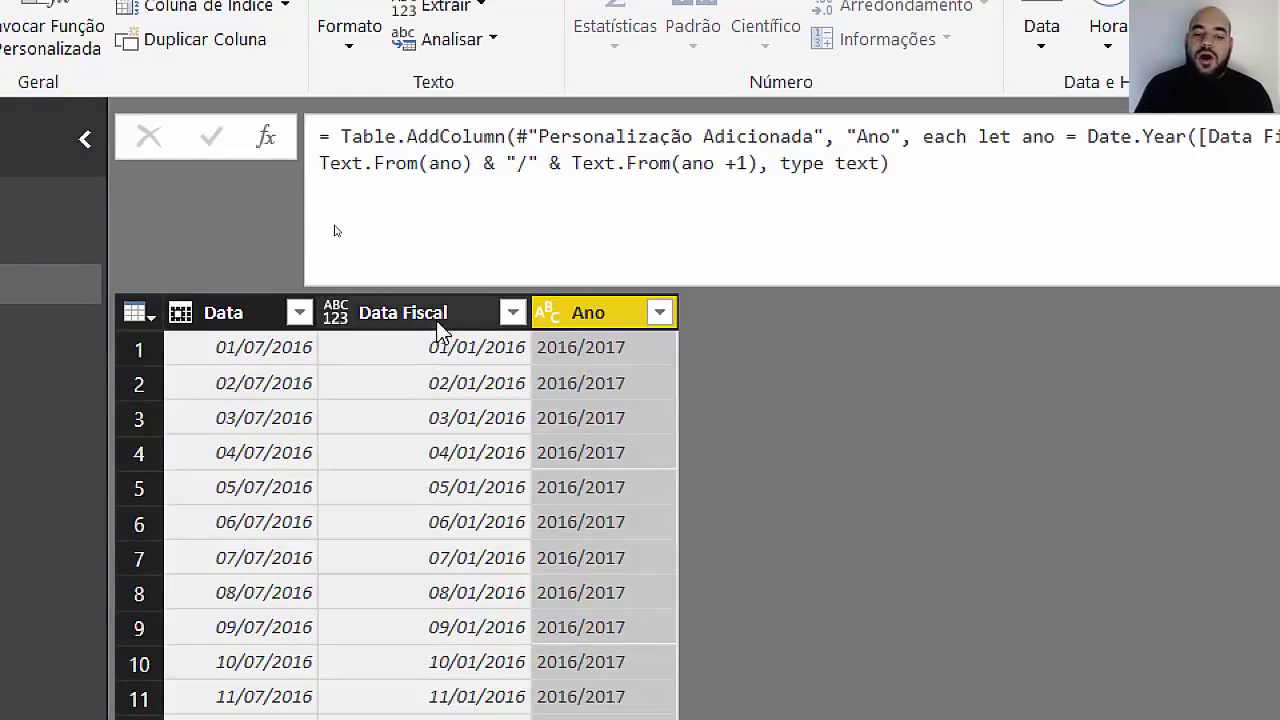
# Step: Add a Nome do Mês month-name column derived from the Data column
pyautogui.click(212, 352)
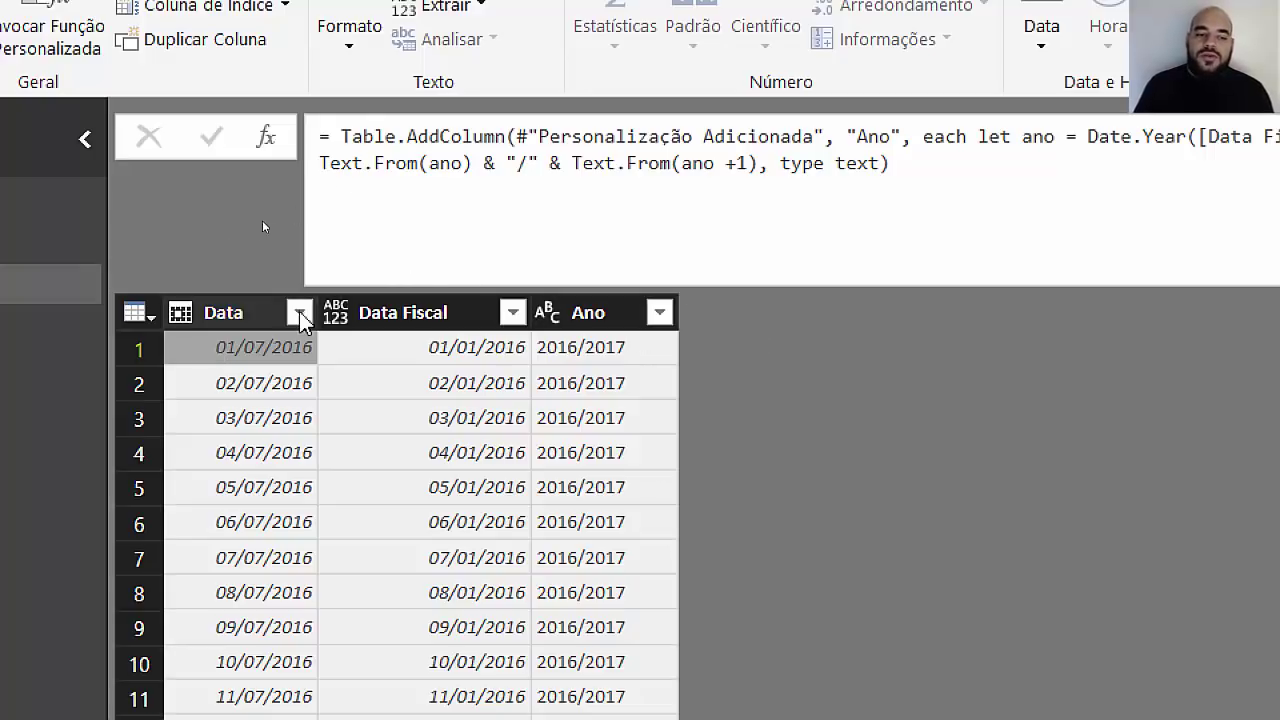
pyautogui.click(262, 318)
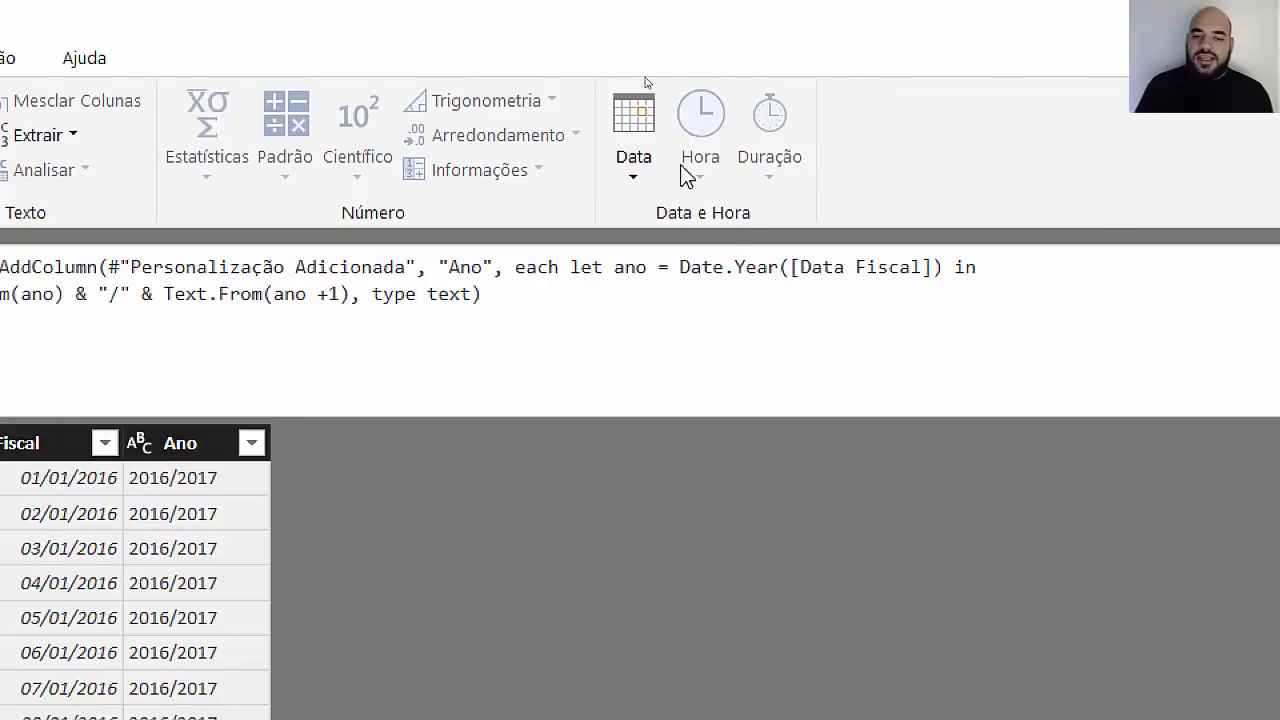
pyautogui.click(633, 158)
pyautogui.moveTo(700, 359)
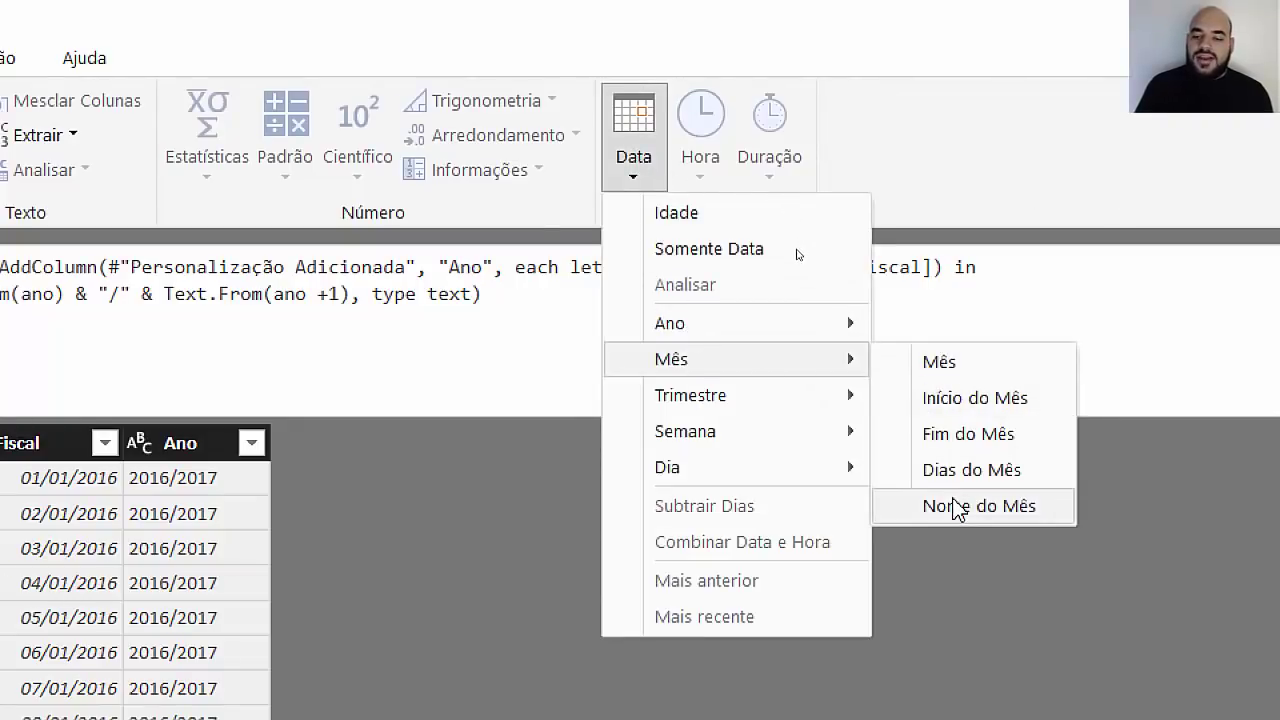
pyautogui.click(957, 505)
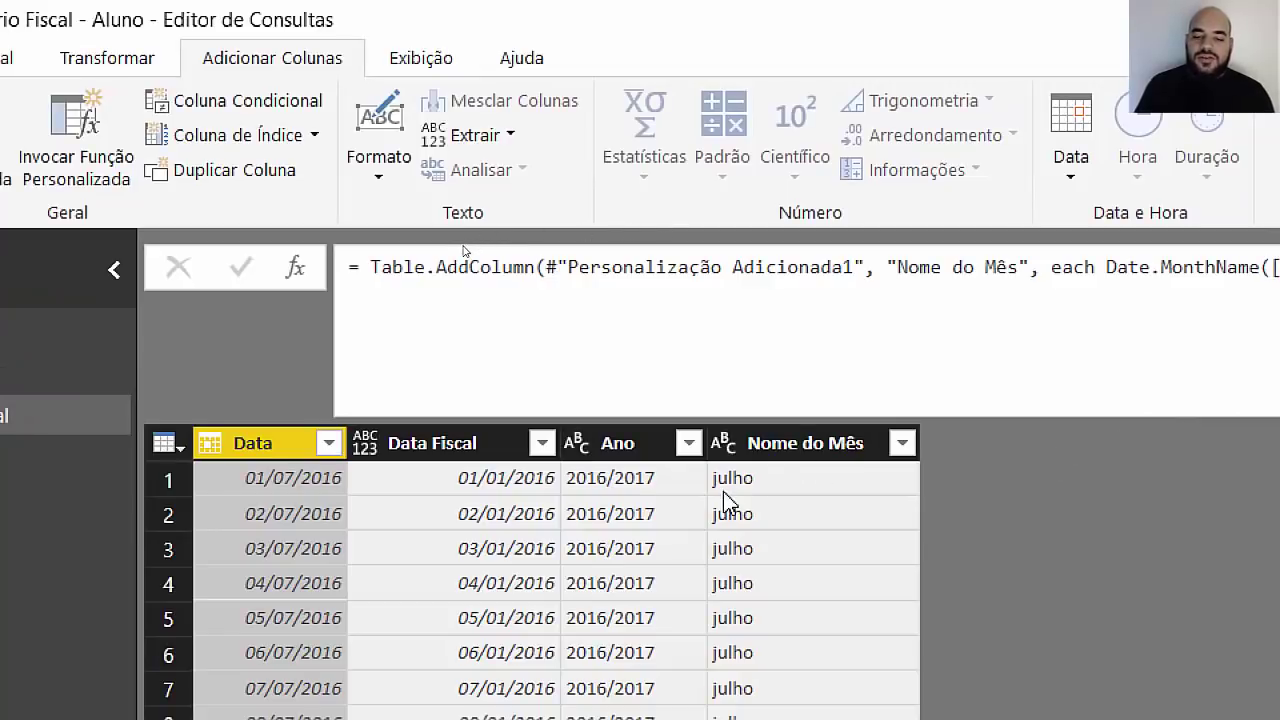
# Step: Select the Data Fiscal column as the source for the next column
pyautogui.click(733, 489)
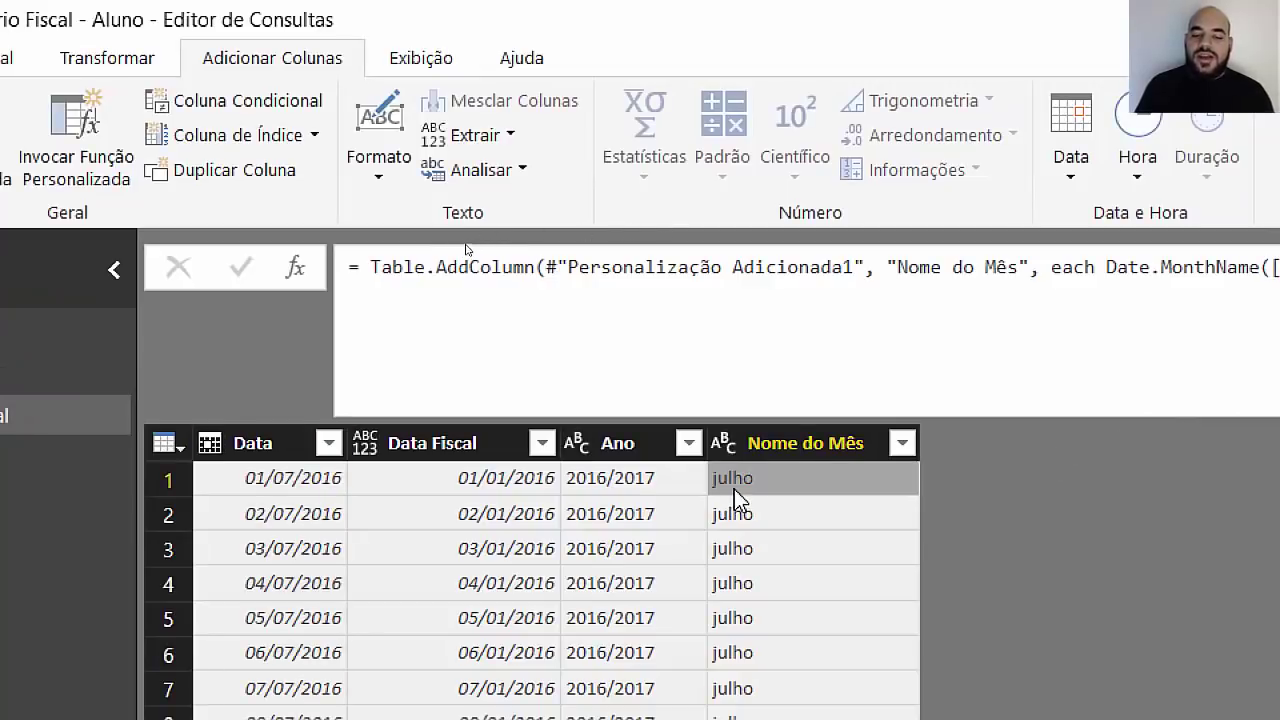
pyautogui.click(278, 479)
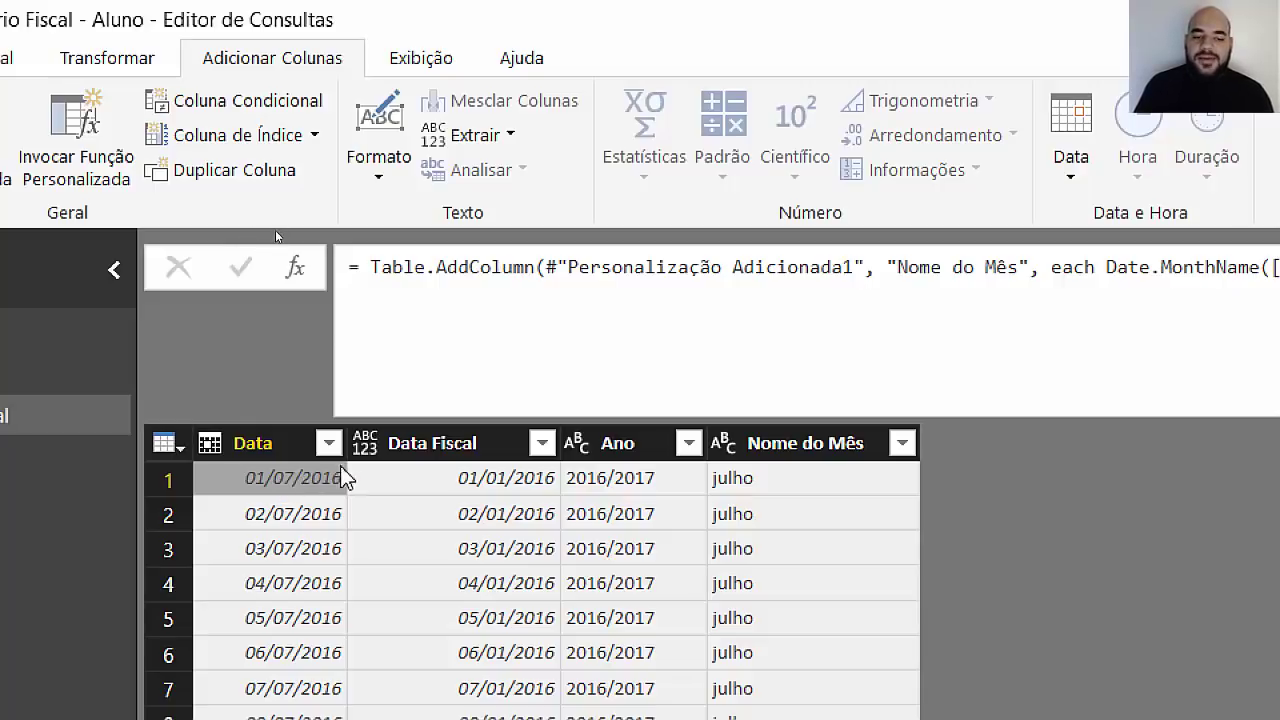
pyautogui.click(266, 440)
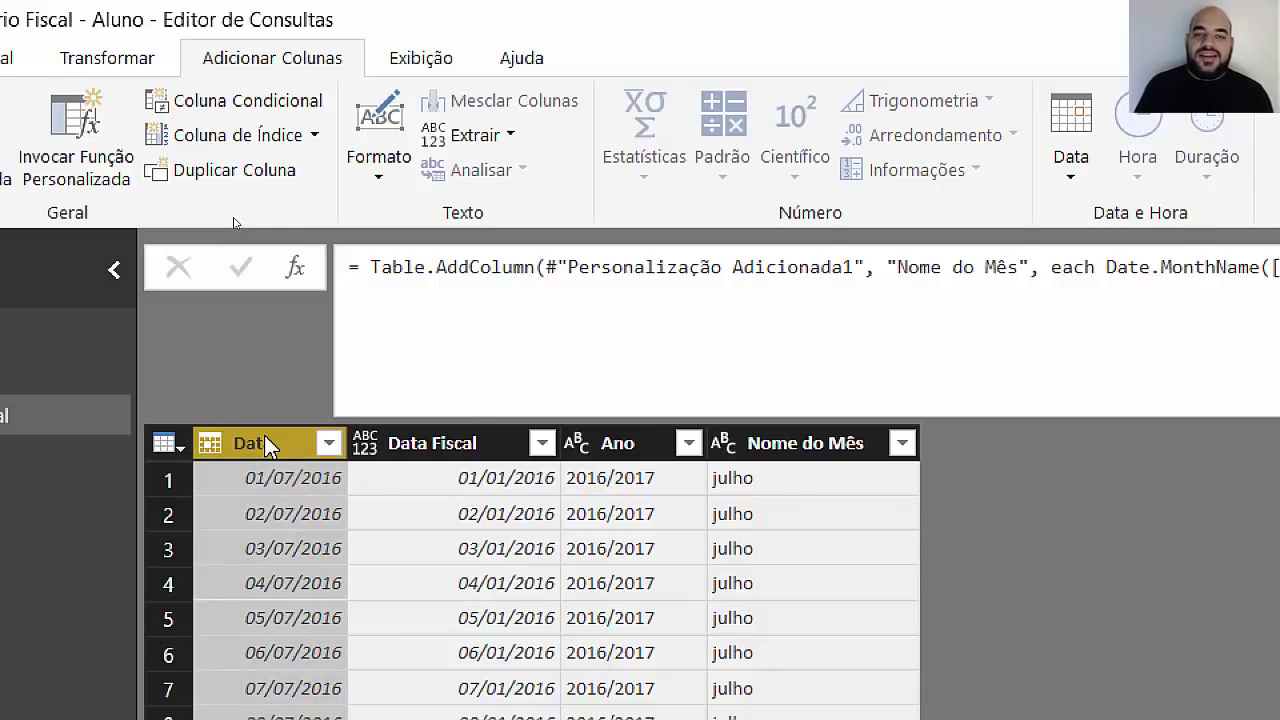
pyautogui.click(490, 478)
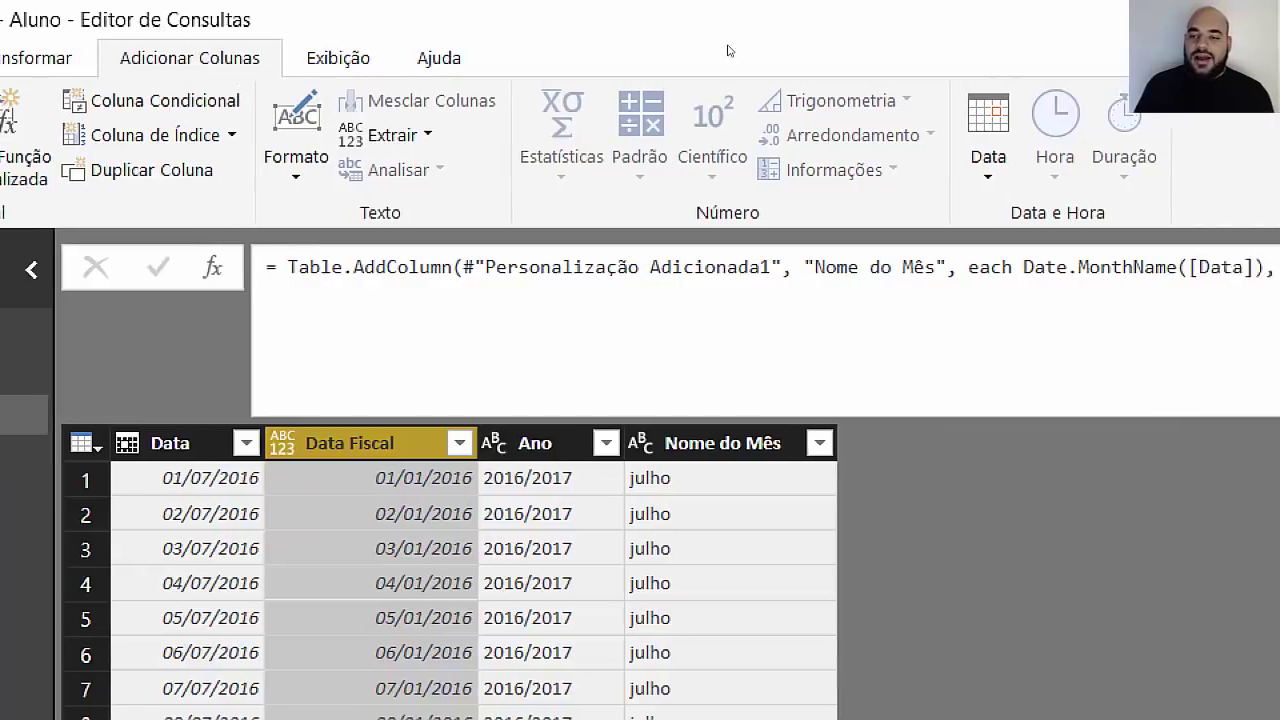
# Step: Add a whole-number Mês column using Date.Month([Data Fiscal]), showing 1 for July 2016
pyautogui.click(938, 175)
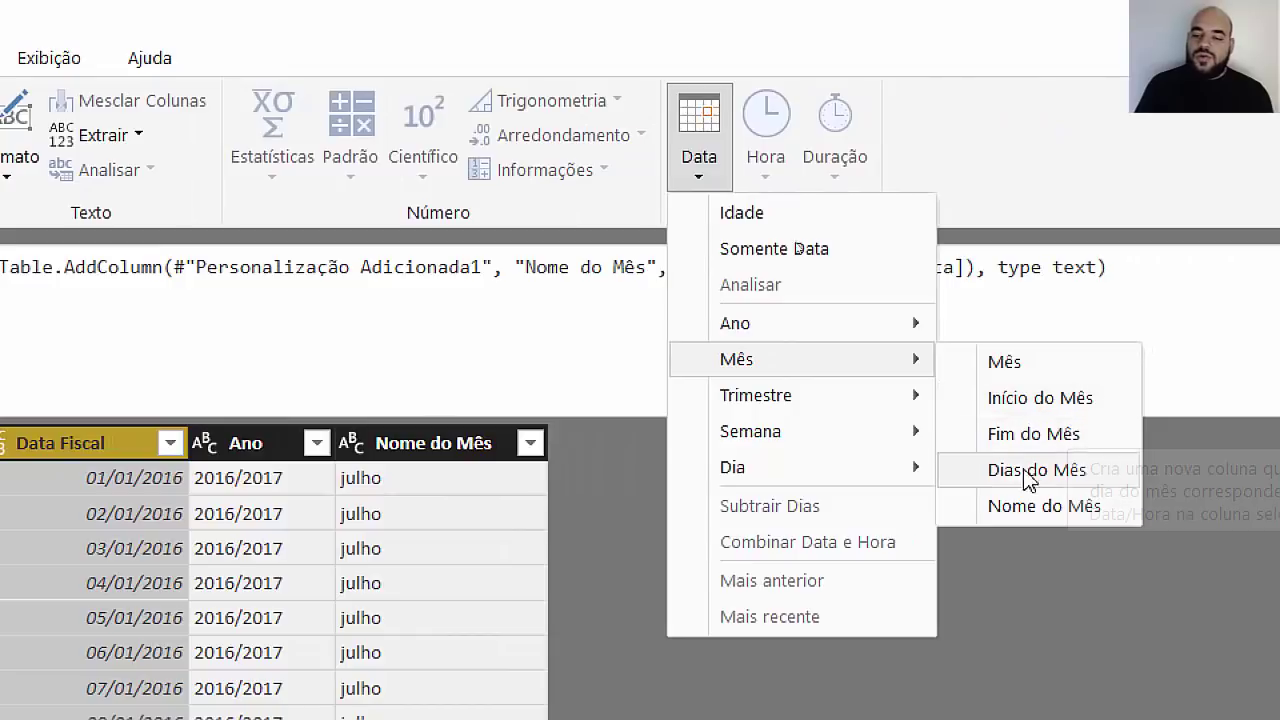
pyautogui.click(1004, 362)
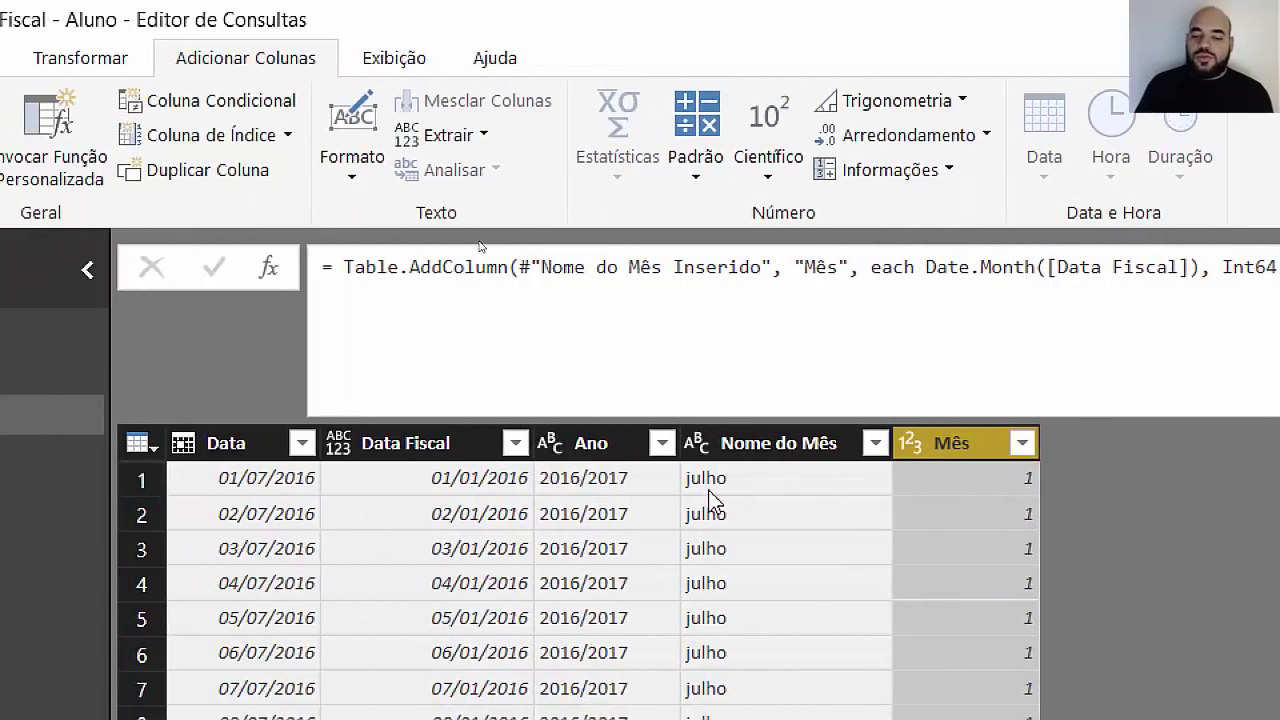
pyautogui.scroll(-1, 709, 500)
pyautogui.scroll(-8, 894, 614)
pyautogui.scroll(-7, 894, 614)
pyautogui.scroll(-2, 889, 612)
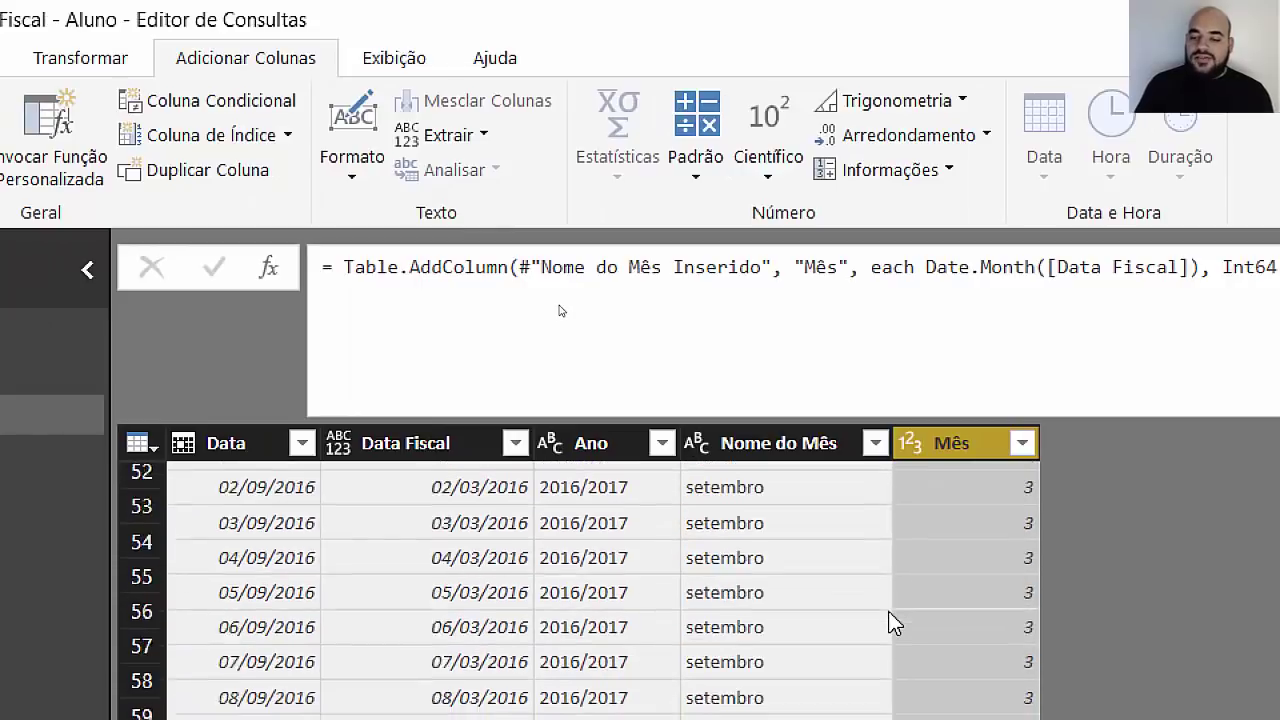
pyautogui.scroll(-8, 885, 608)
pyautogui.scroll(-12, 879, 603)
pyautogui.scroll(10, 879, 603)
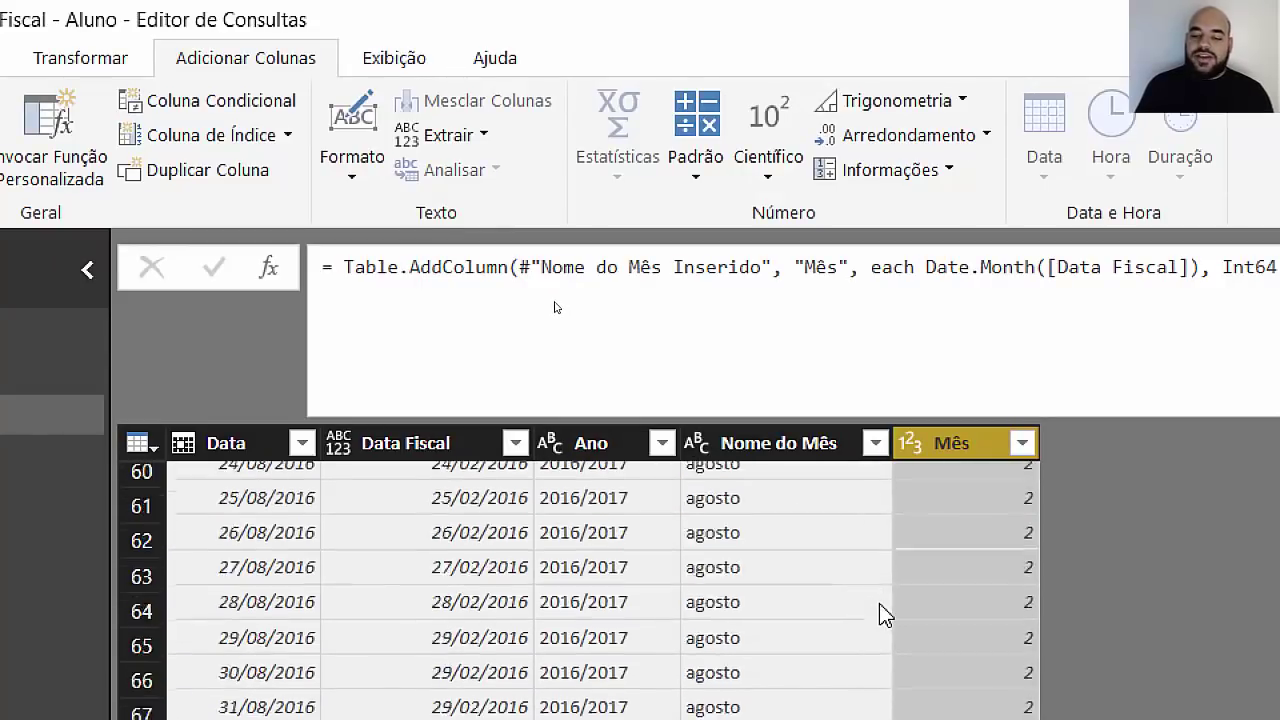
pyautogui.scroll(15, 879, 603)
pyautogui.scroll(5, 879, 603)
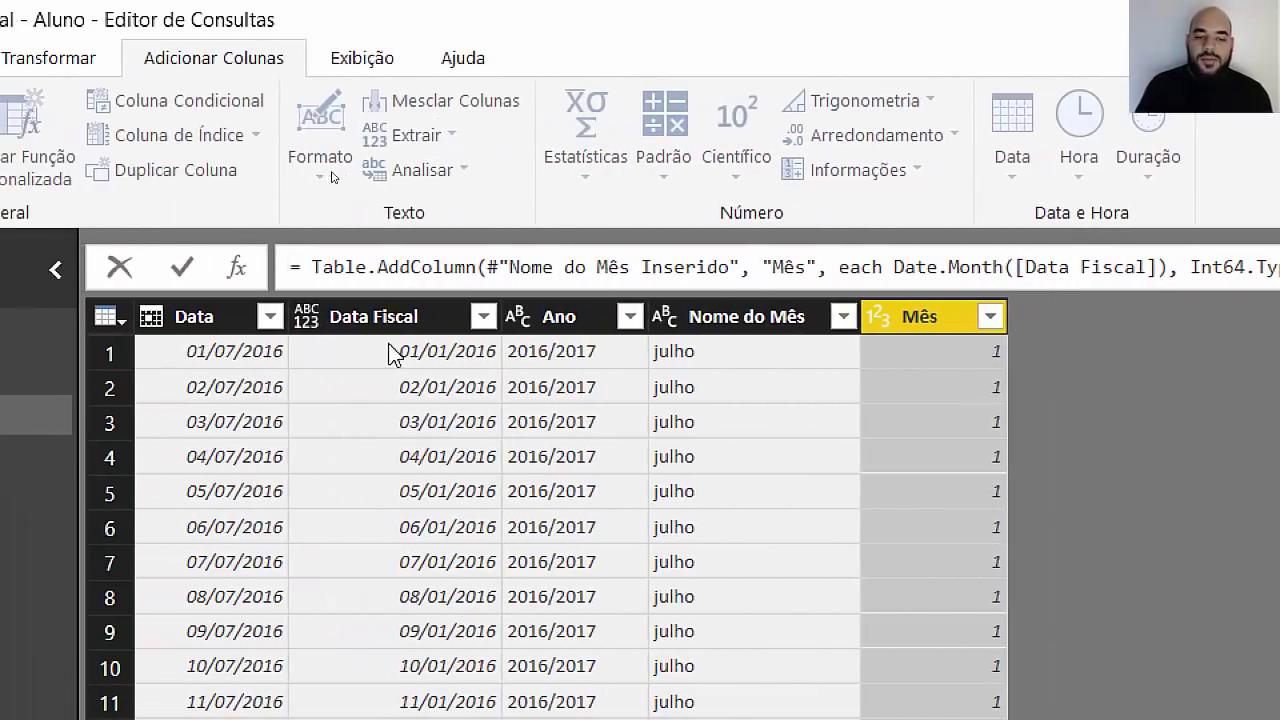
pyautogui.click(208, 365)
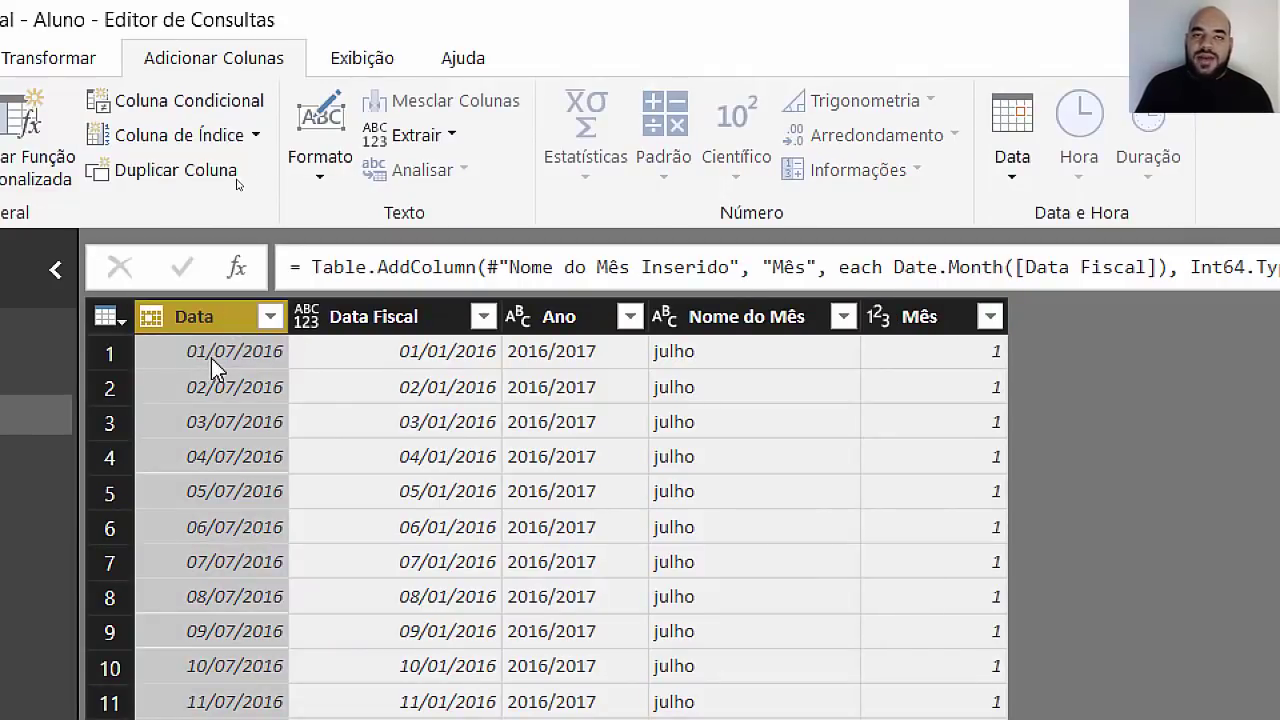
pyautogui.click(383, 316)
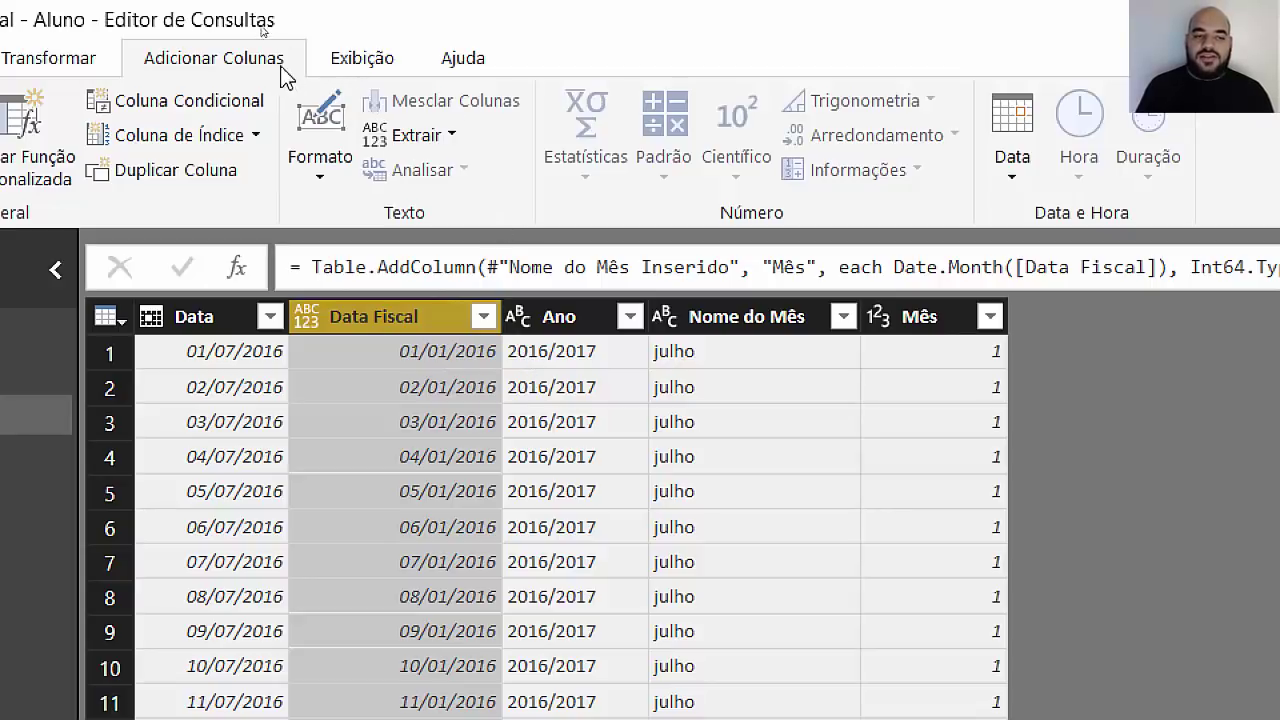
# Step: Add a Trimestre column using Date.QuarterOfYear on the Data Fiscal dates
pyautogui.click(1008, 180)
pyautogui.moveTo(826, 395)
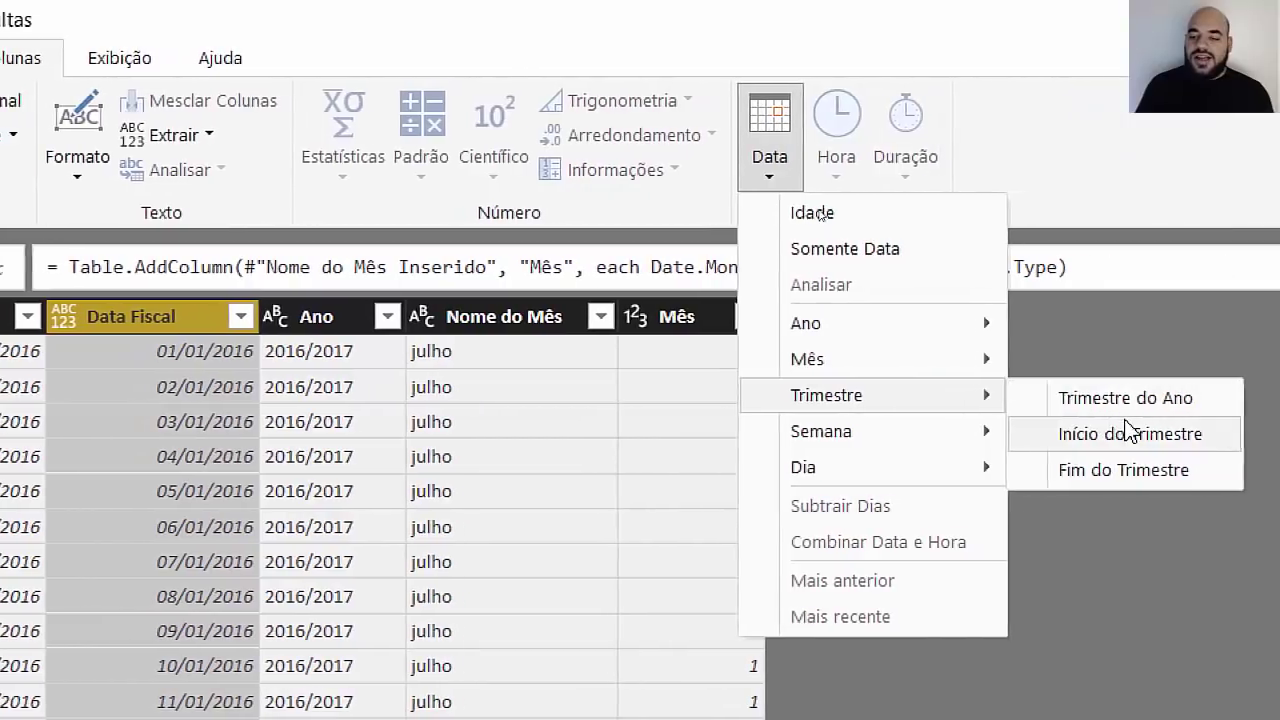
pyautogui.click(1118, 399)
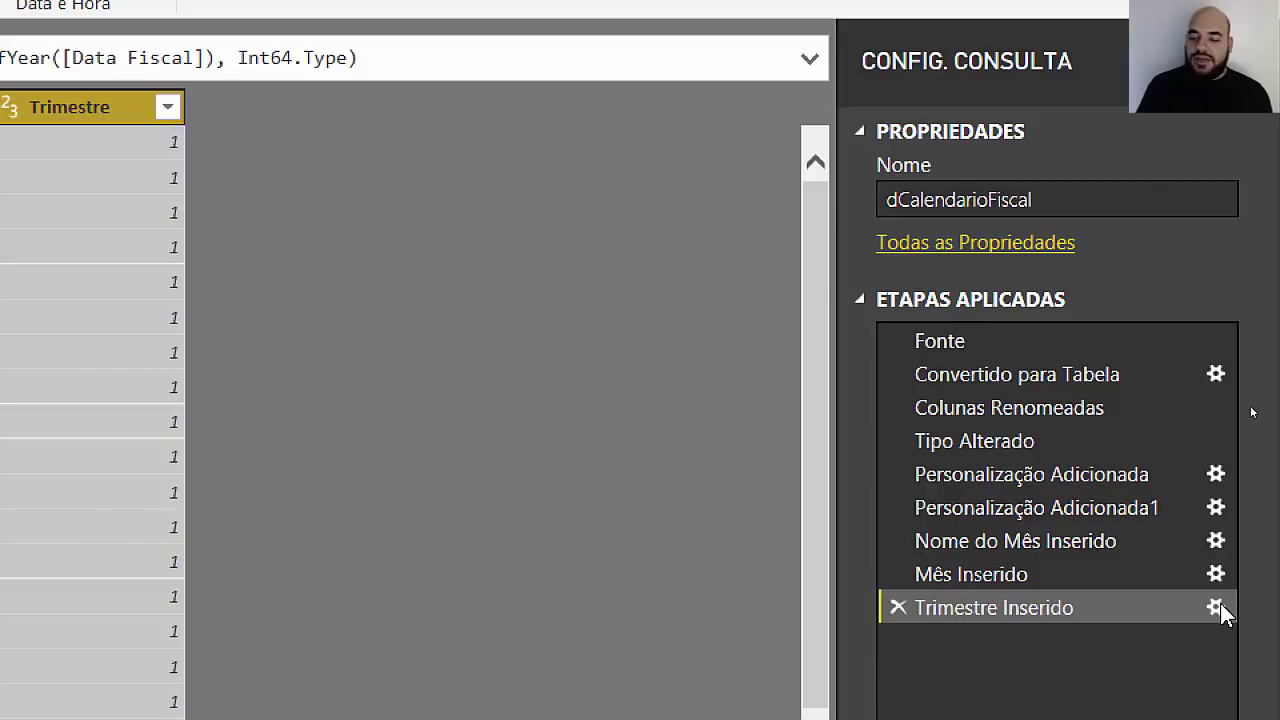
# Step: Wrap the quarter formula in Text.From and append "º trim." so values read "1º trim."
pyautogui.click(1215, 607)
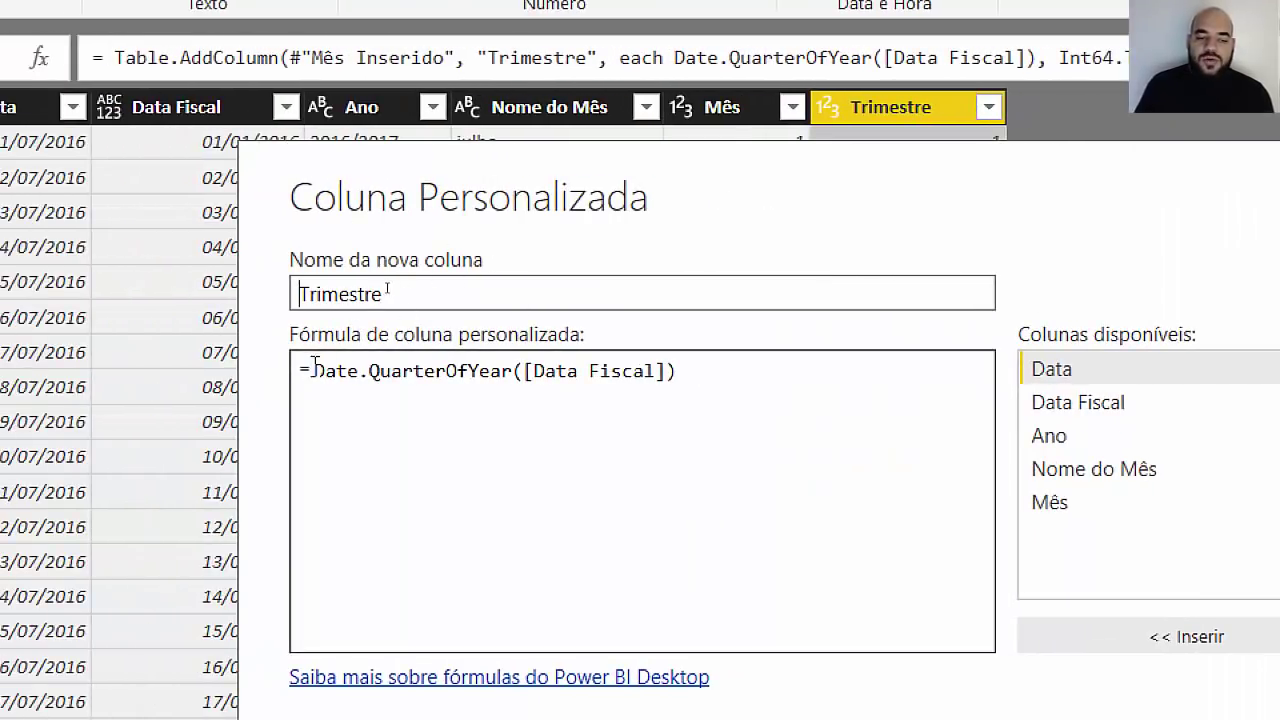
pyautogui.moveTo(313, 368); pyautogui.dragTo(717, 400)
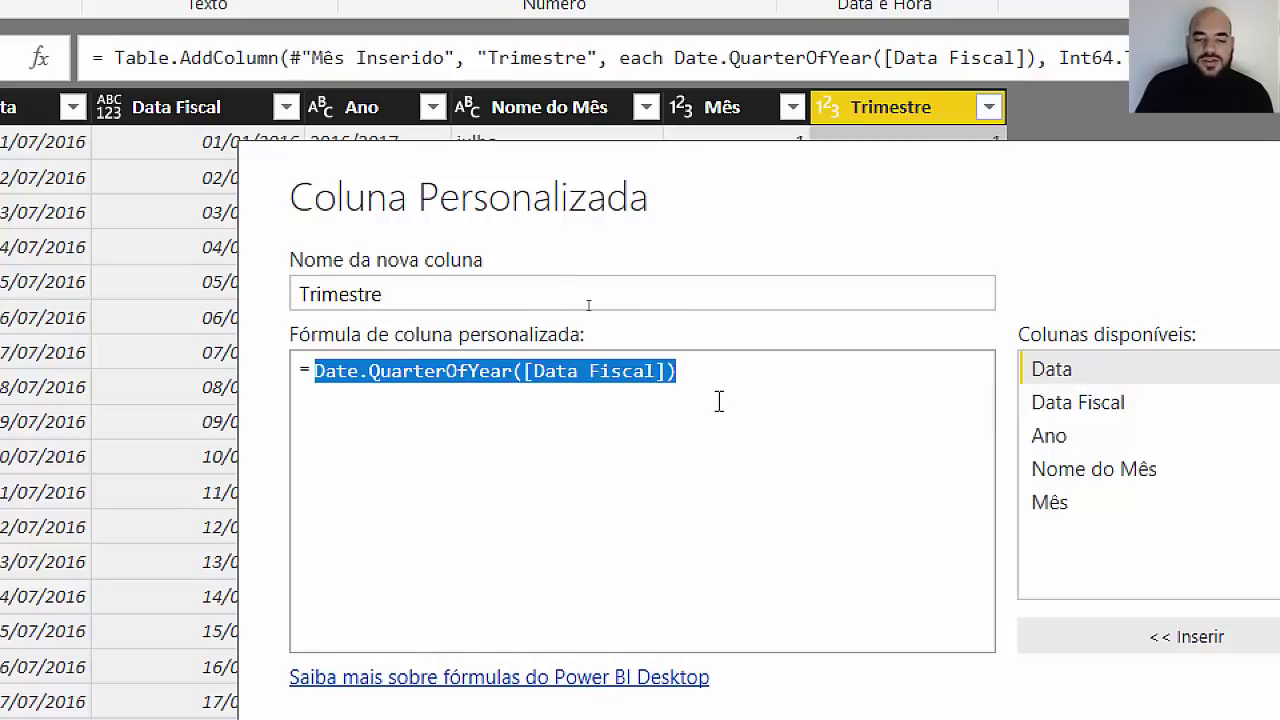
pyautogui.click(315, 372)
pyautogui.write('Text')
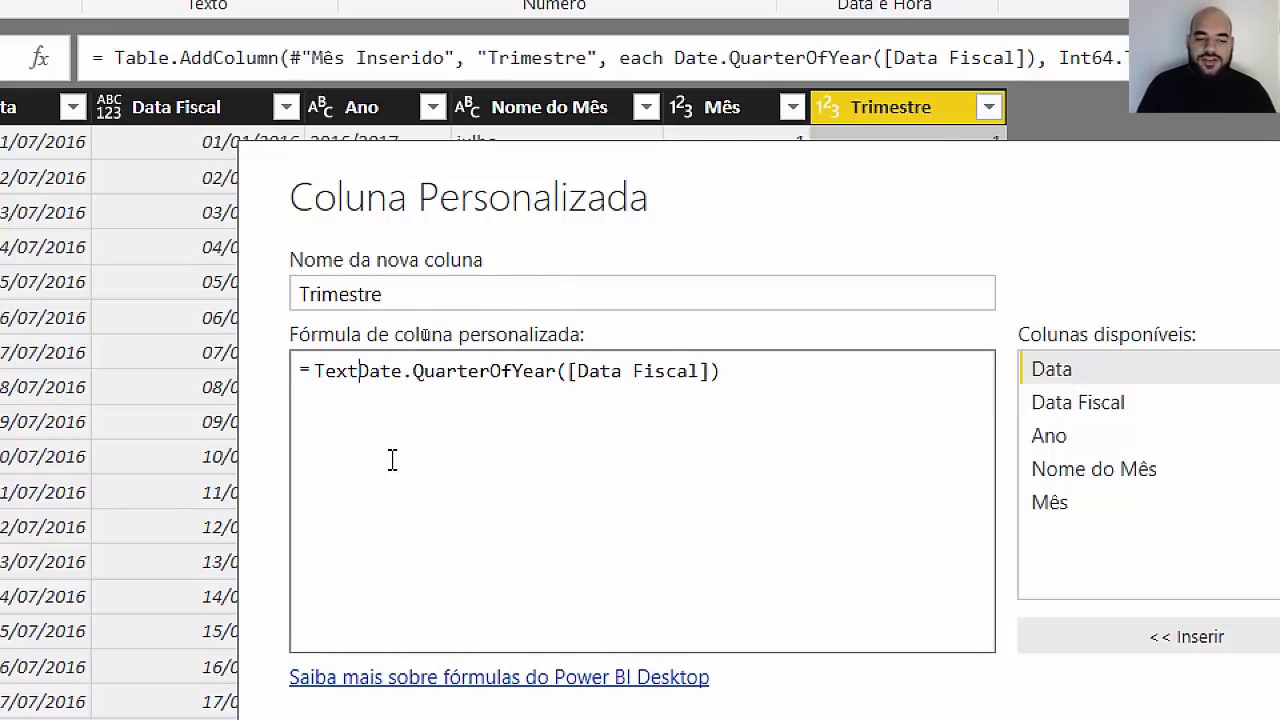
pyautogui.write('.From(')
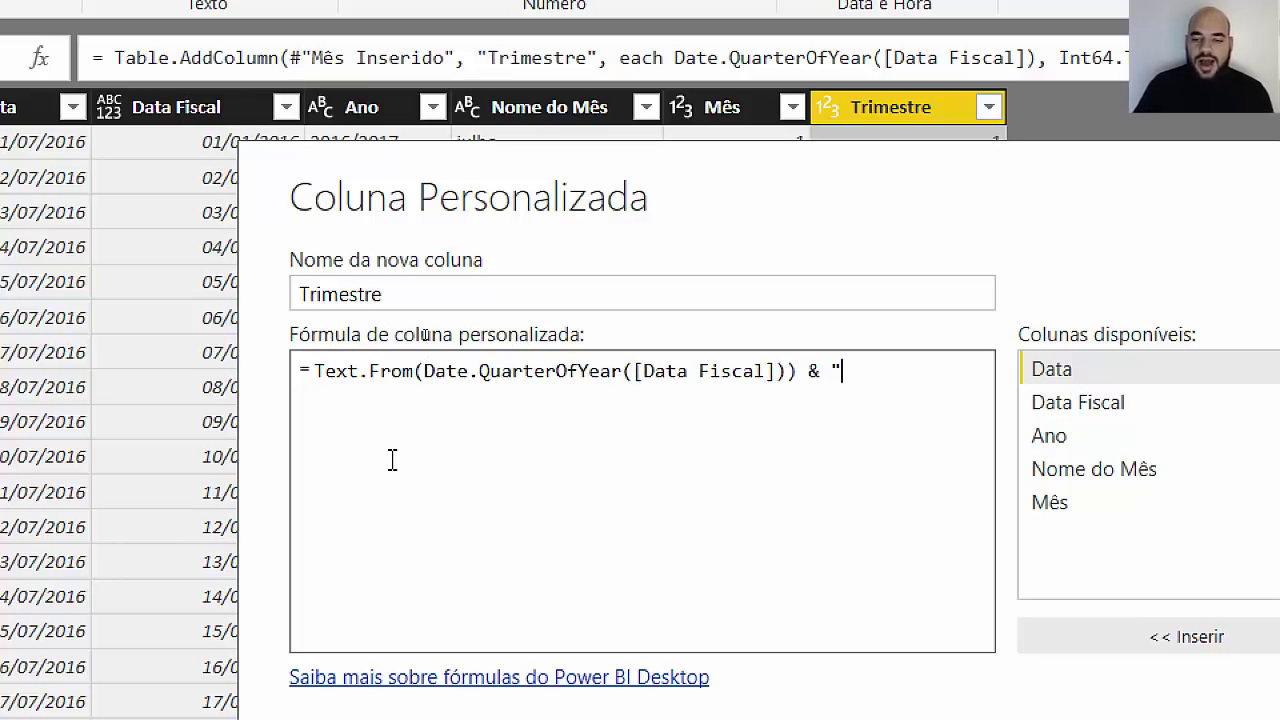
pyautogui.write('º trim.')
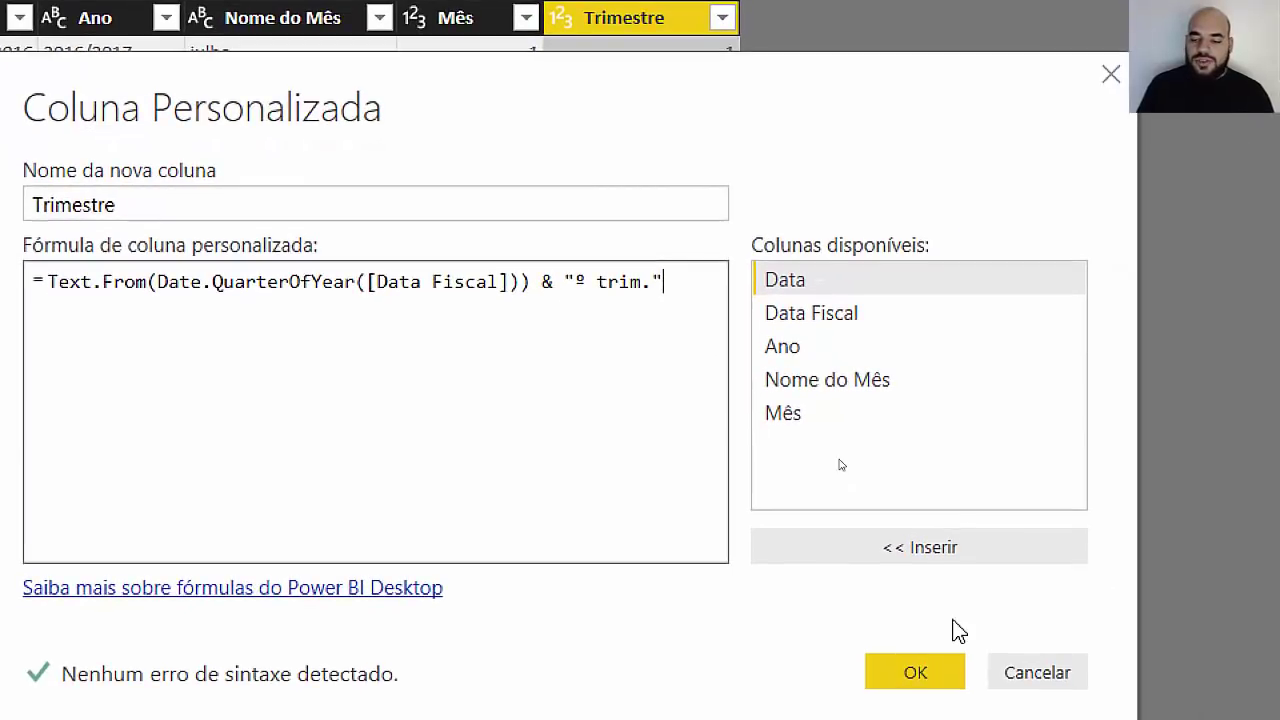
pyautogui.click(912, 632)
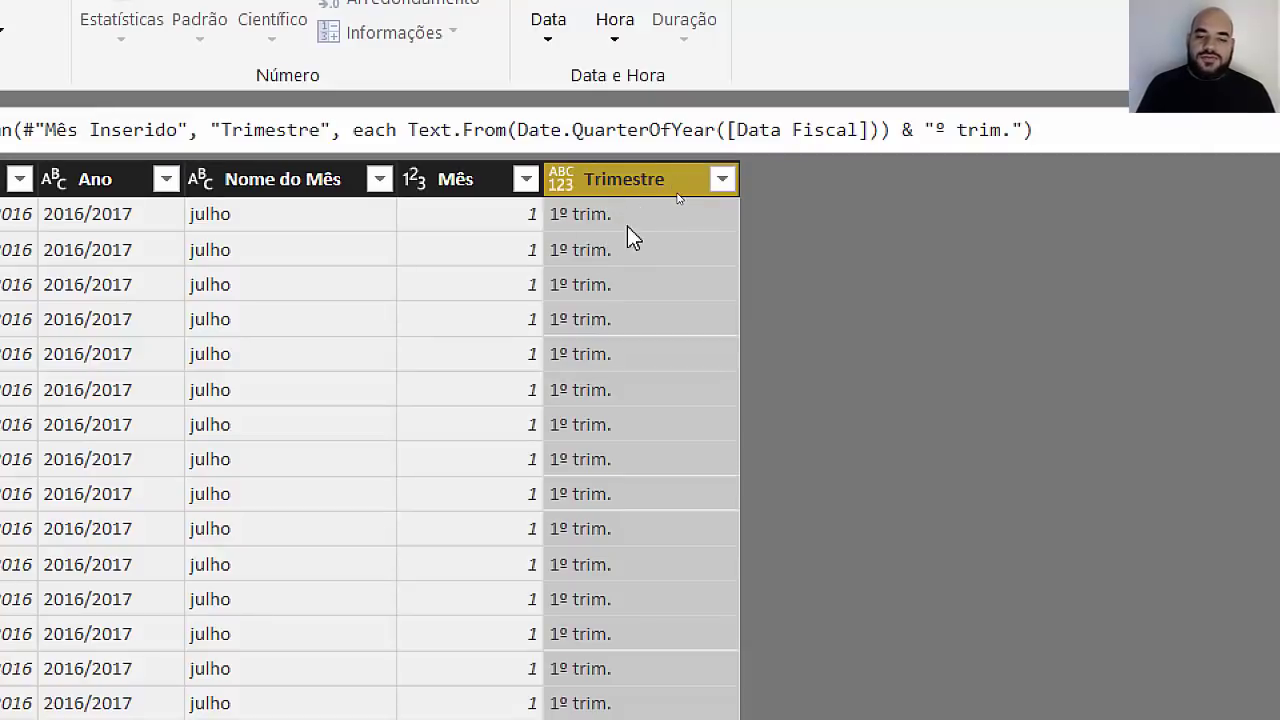
# Step: Add ", type text" to the step formula so Trimestre becomes a text column
pyautogui.click(1022, 133)
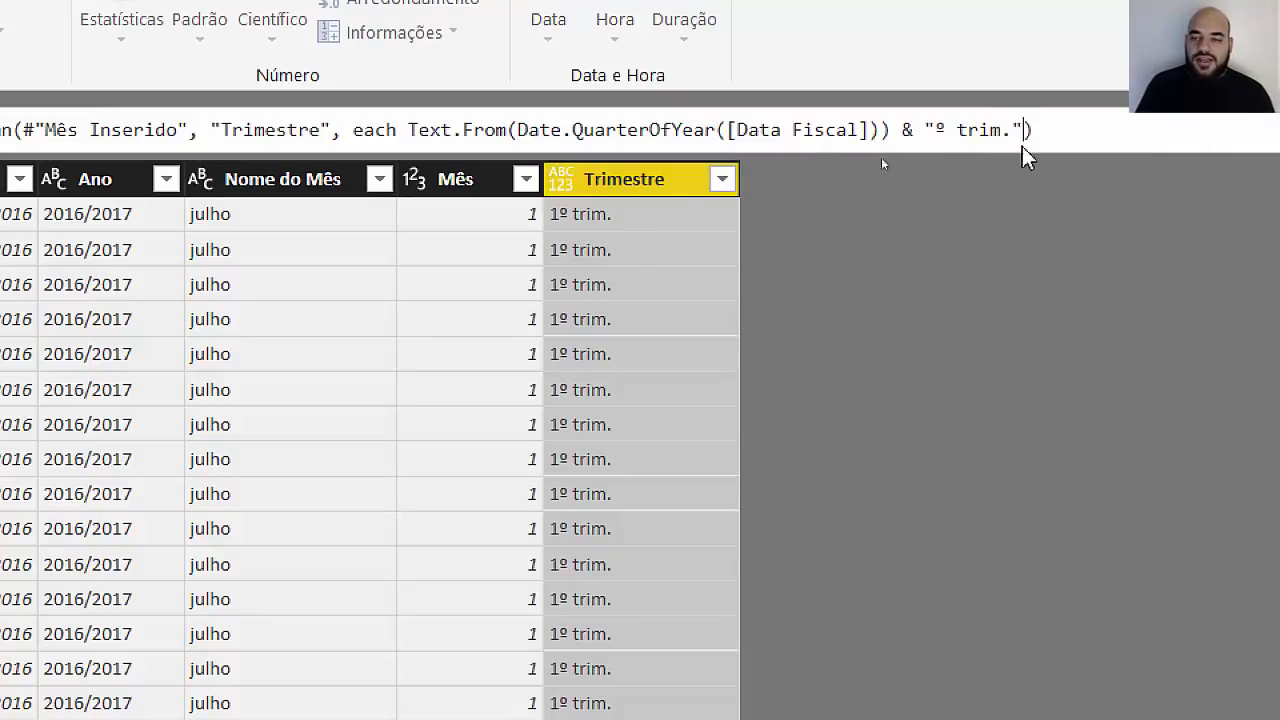
pyautogui.write(', typ')
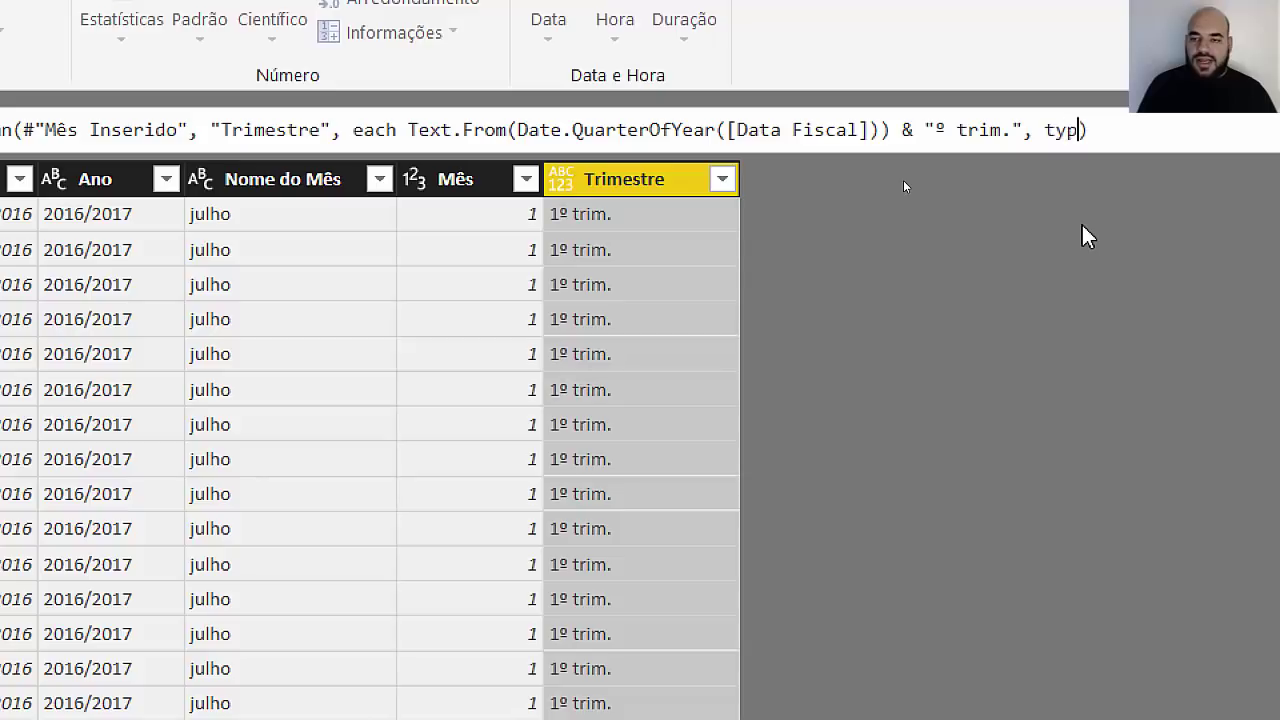
pyautogui.write('e tex')
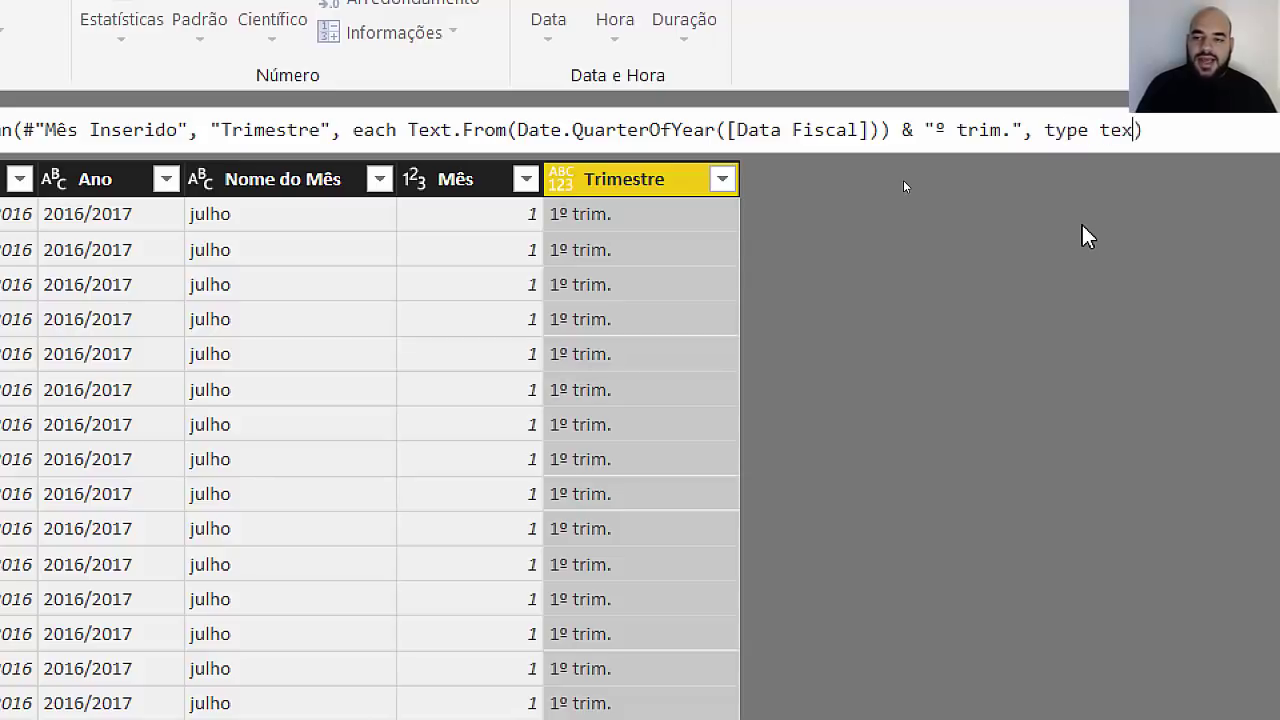
pyautogui.write('t')
pyautogui.press('Return')
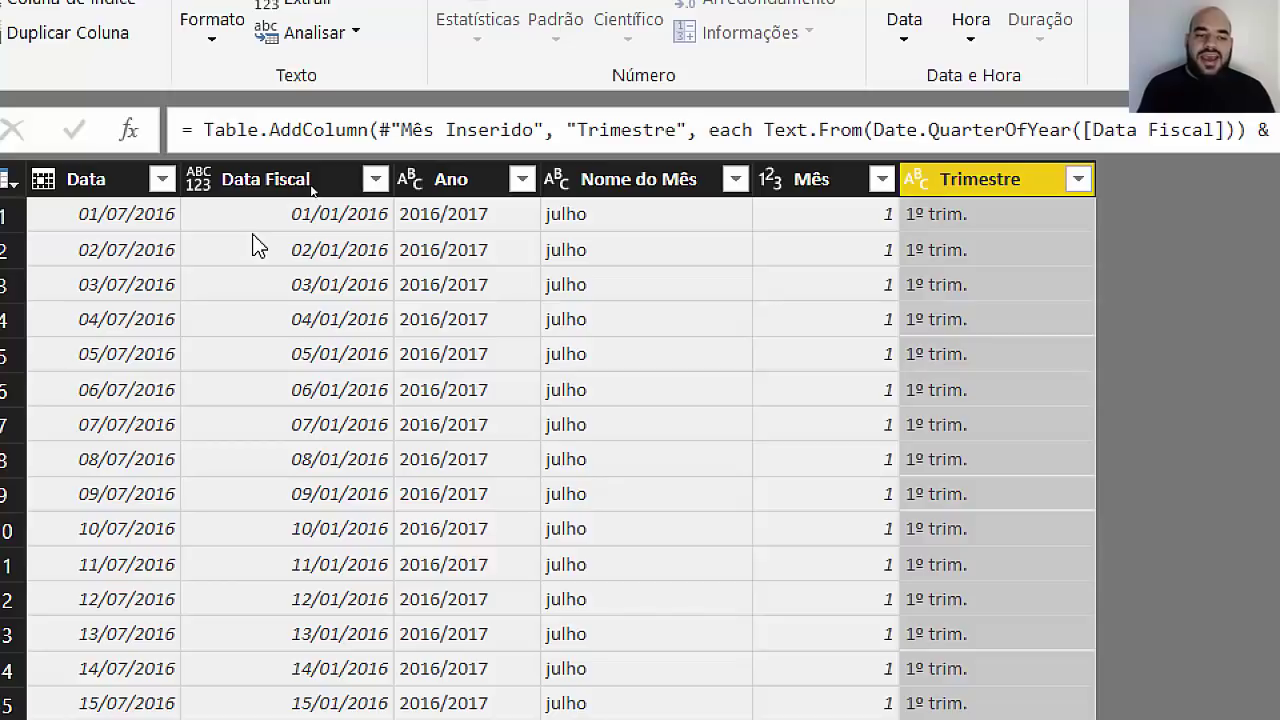
# Step: Remove the Data Fiscal helper column from dCalendarioFiscal
pyautogui.click(237, 176)
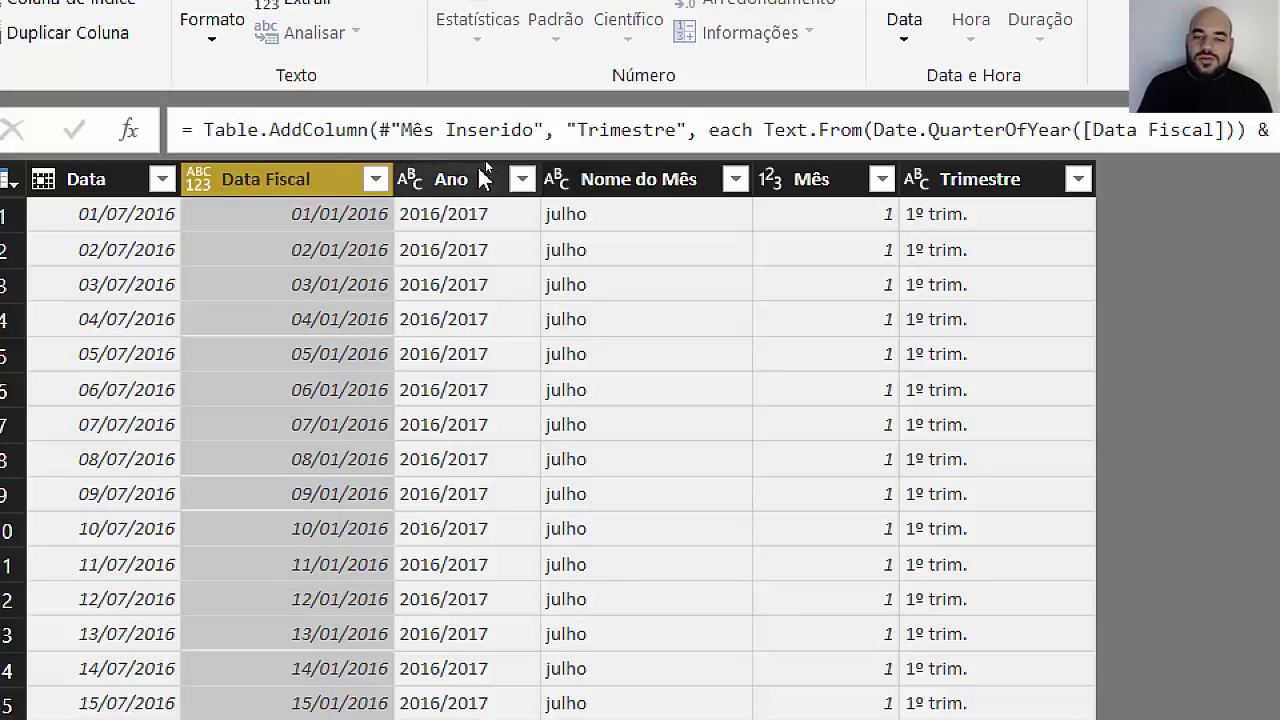
pyautogui.rightClick(291, 183)
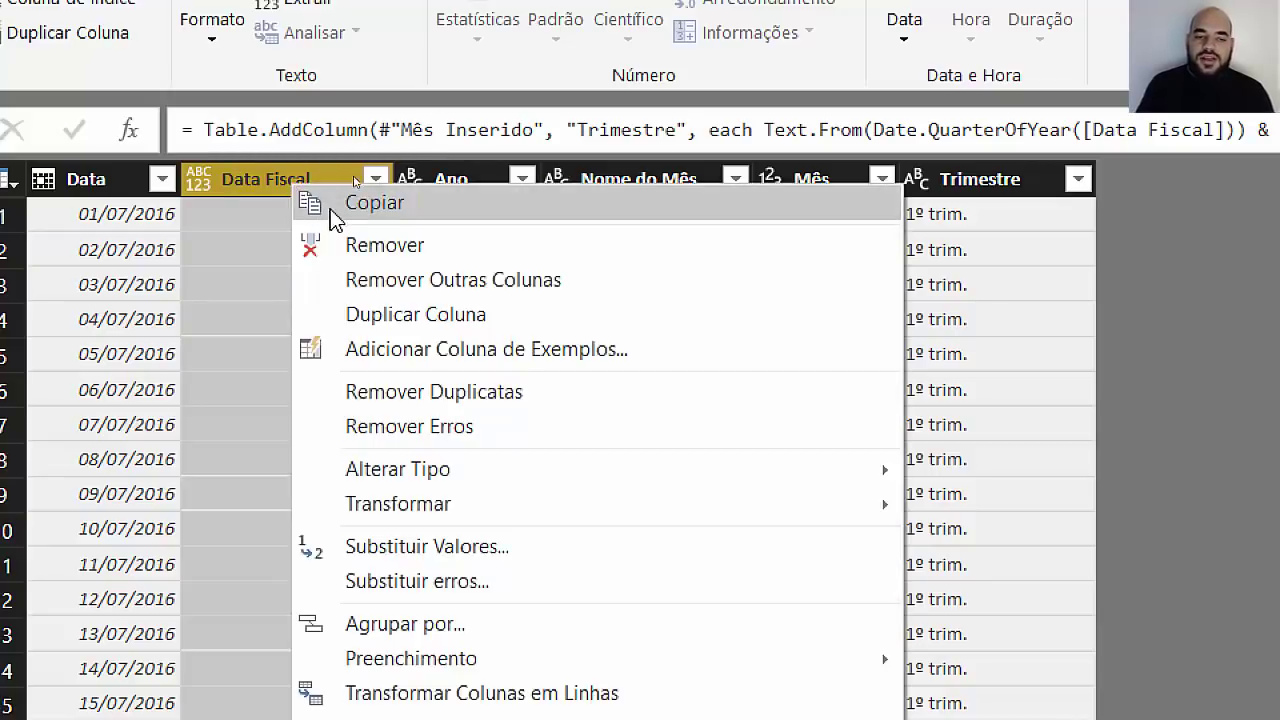
pyautogui.click(360, 246)
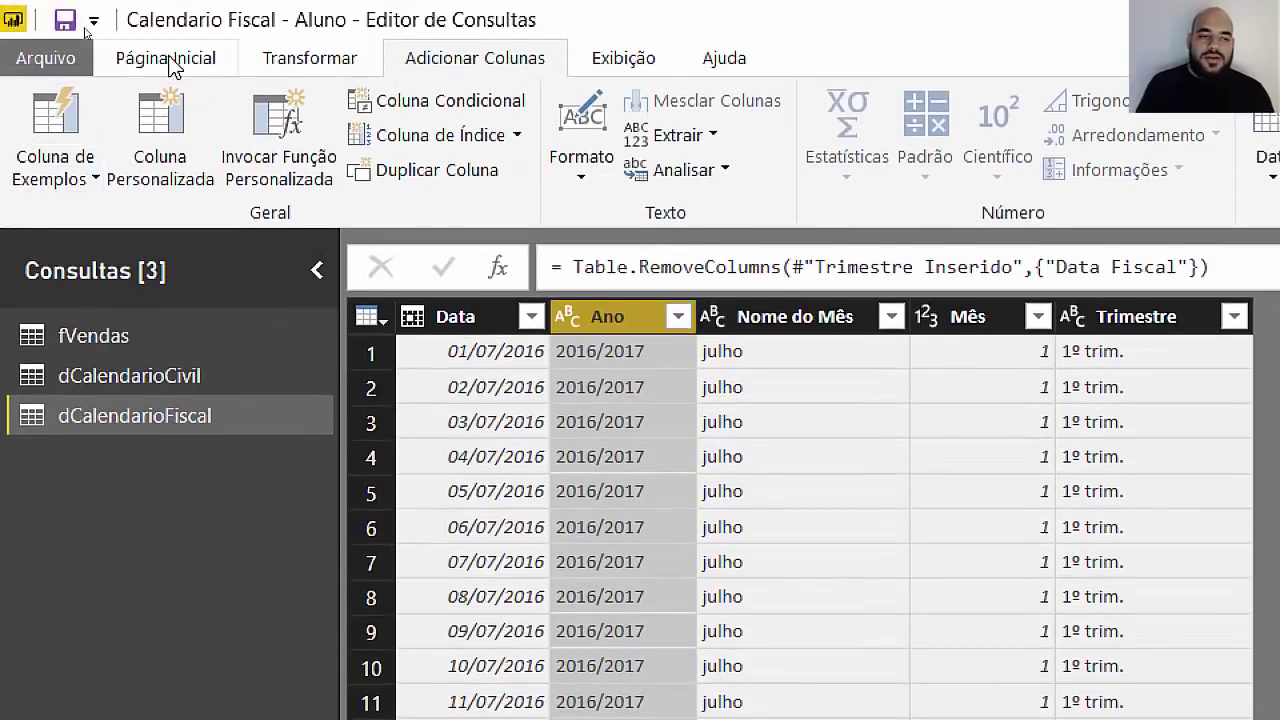
# Step: Close and apply the query changes, then view the model diagram of all three tables
pyautogui.click(171, 62)
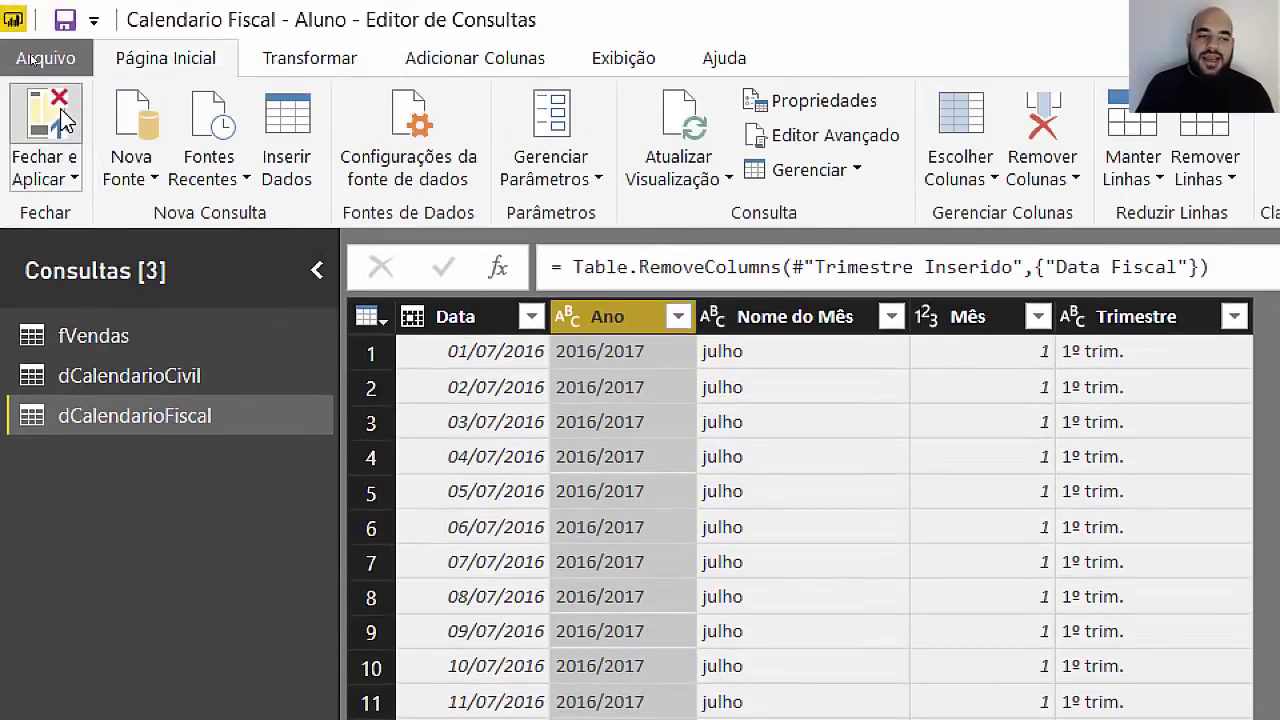
pyautogui.click(59, 112)
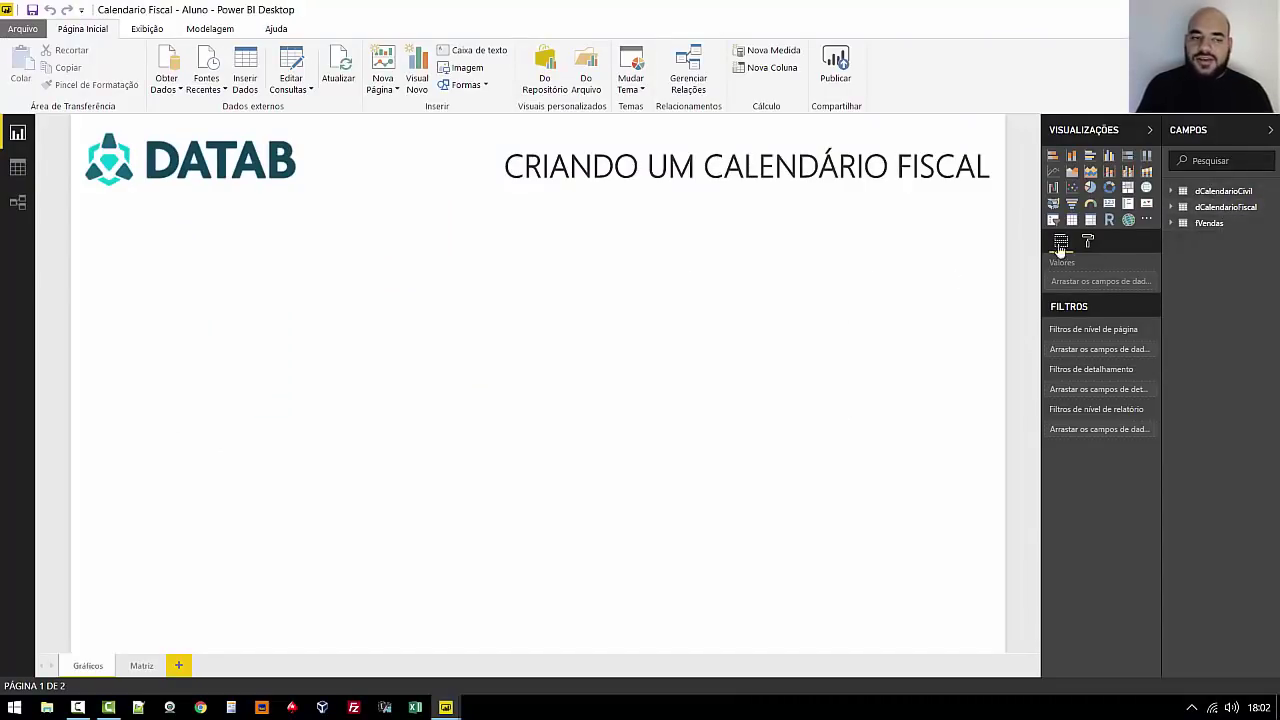
pyautogui.click(17, 202)
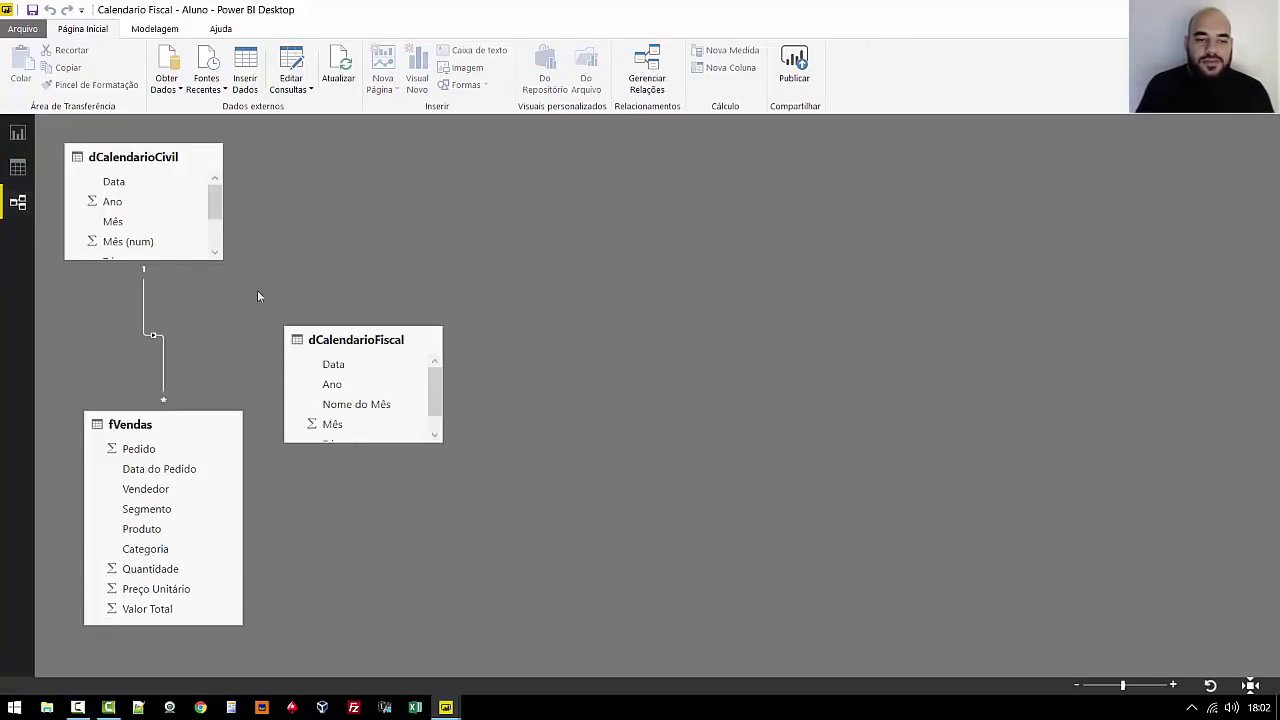
# Step: Arrange the dCalendarioFiscal, dCalendarioCivil and fVendas cards, resizing dCalendarioFiscal to show Trimestre
pyautogui.moveTo(336, 343); pyautogui.dragTo(490, 262)
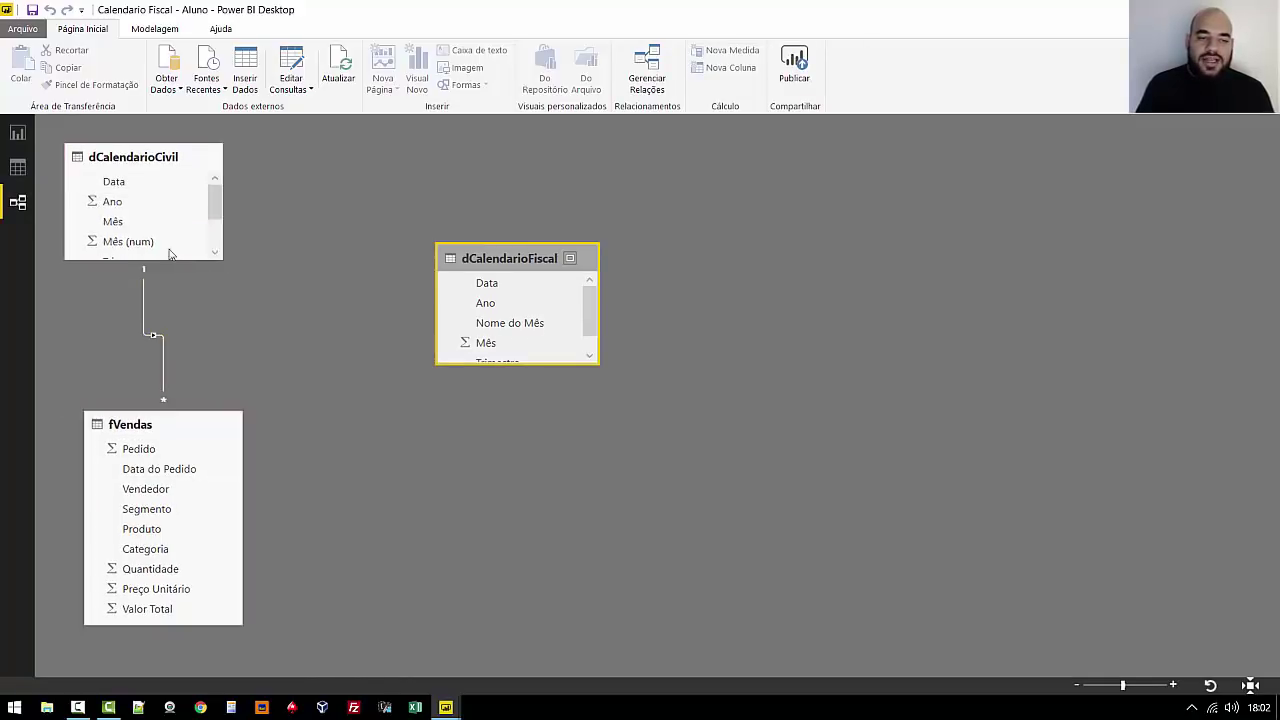
pyautogui.moveTo(144, 162); pyautogui.dragTo(164, 174)
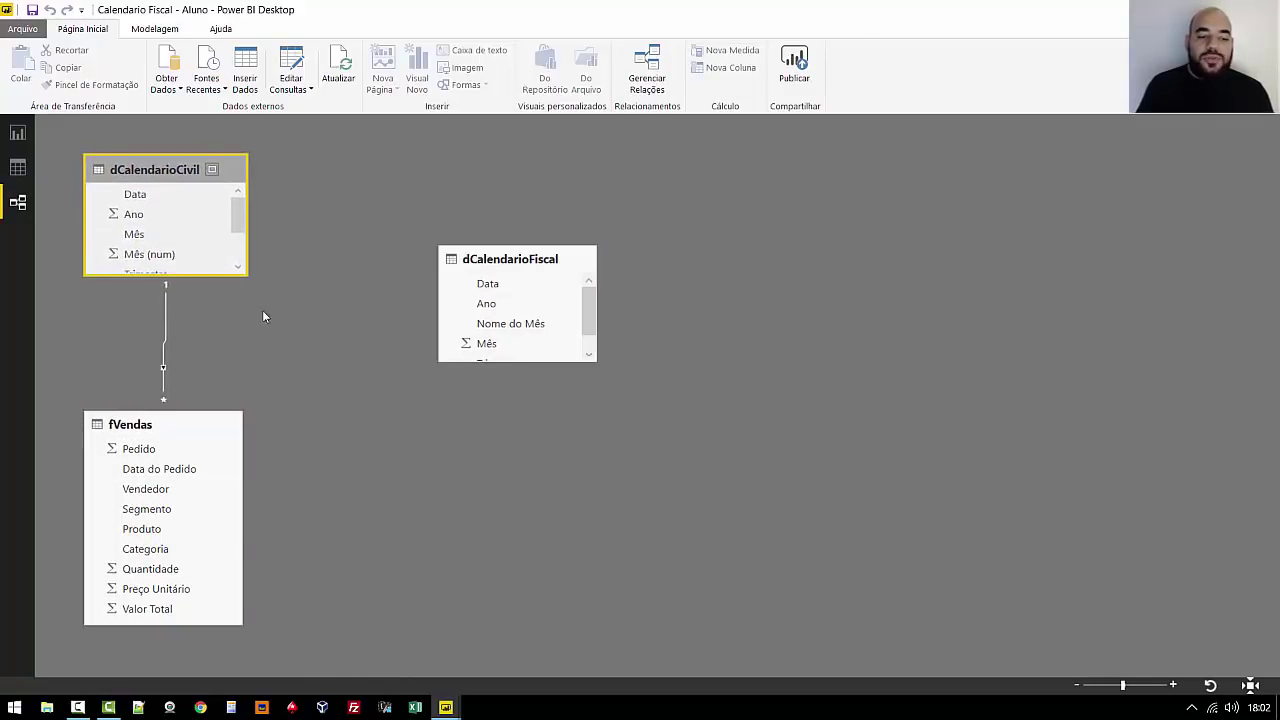
pyautogui.moveTo(211, 420); pyautogui.dragTo(268, 376)
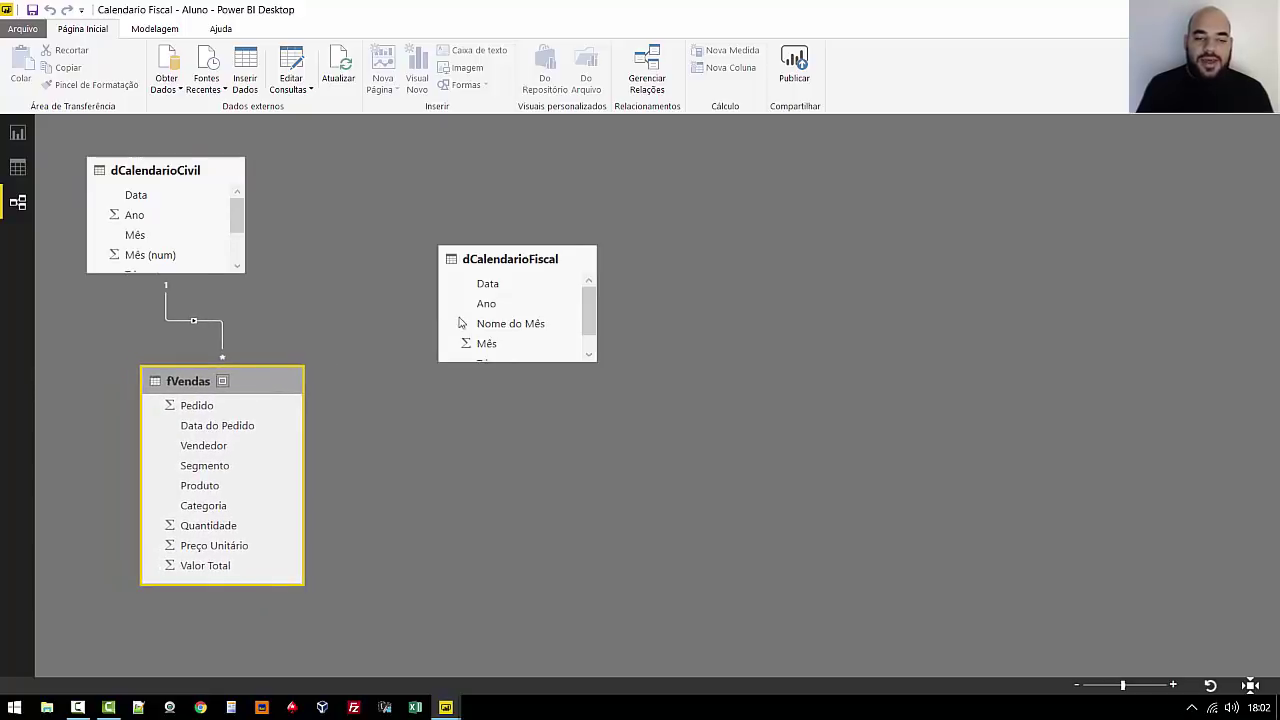
pyautogui.moveTo(490, 267); pyautogui.dragTo(419, 186)
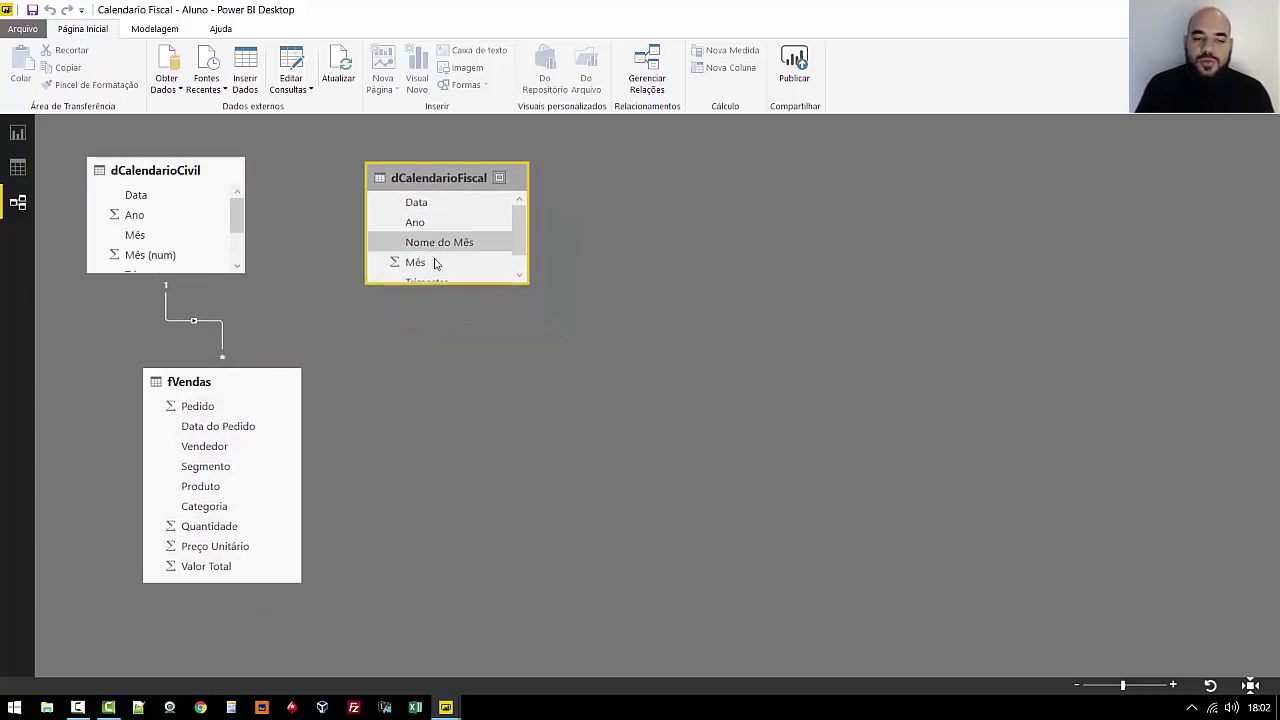
pyautogui.moveTo(434, 286); pyautogui.dragTo(446, 359)
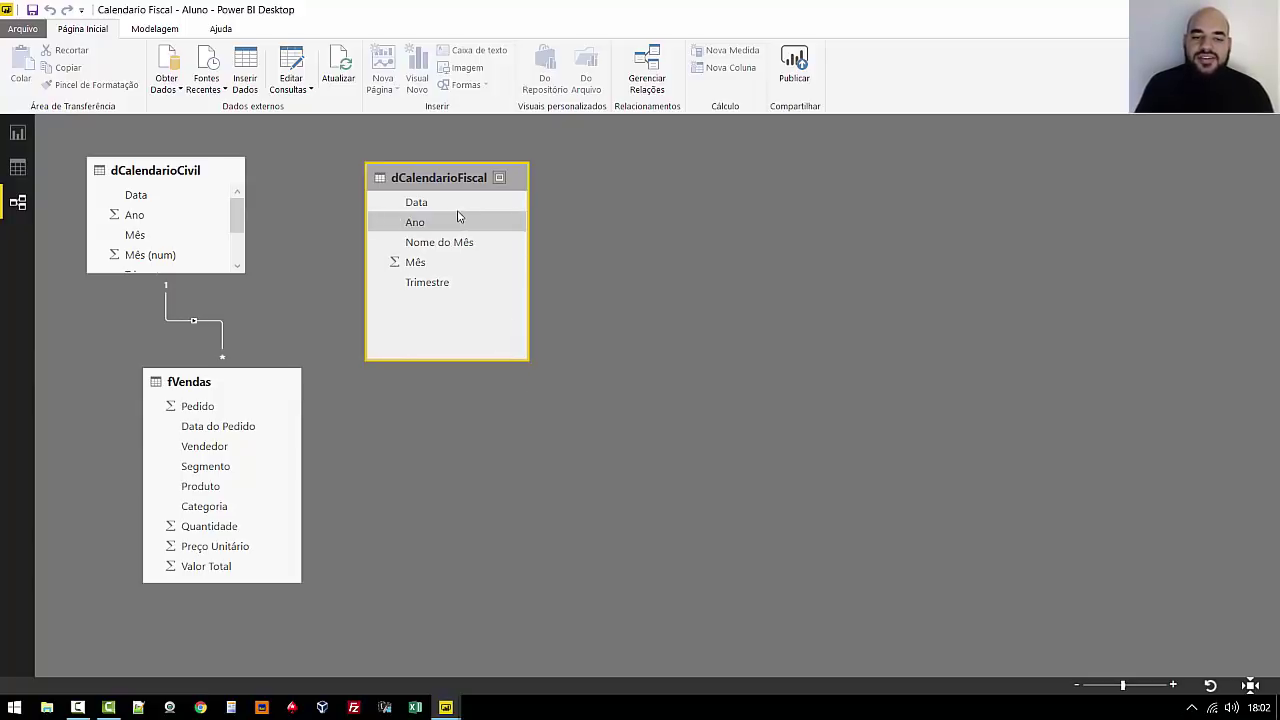
pyautogui.moveTo(456, 203); pyautogui.dragTo(458, 185)
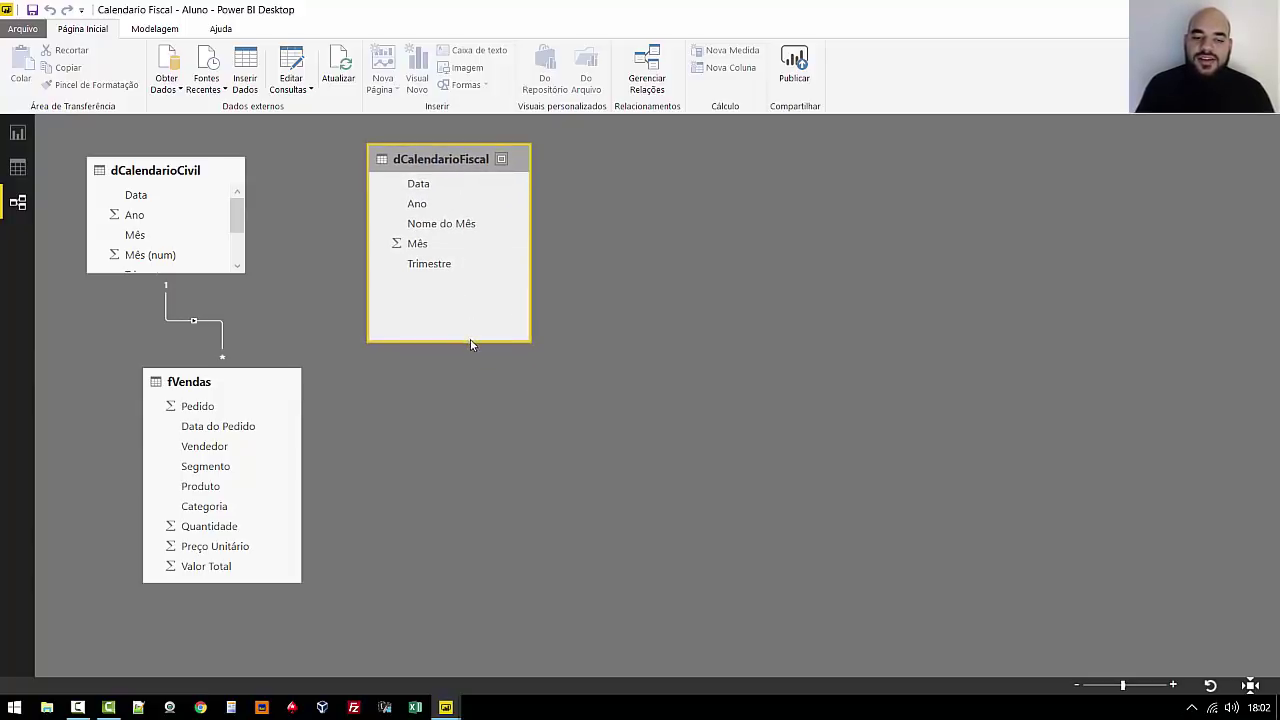
pyautogui.moveTo(472, 342); pyautogui.dragTo(460, 292)
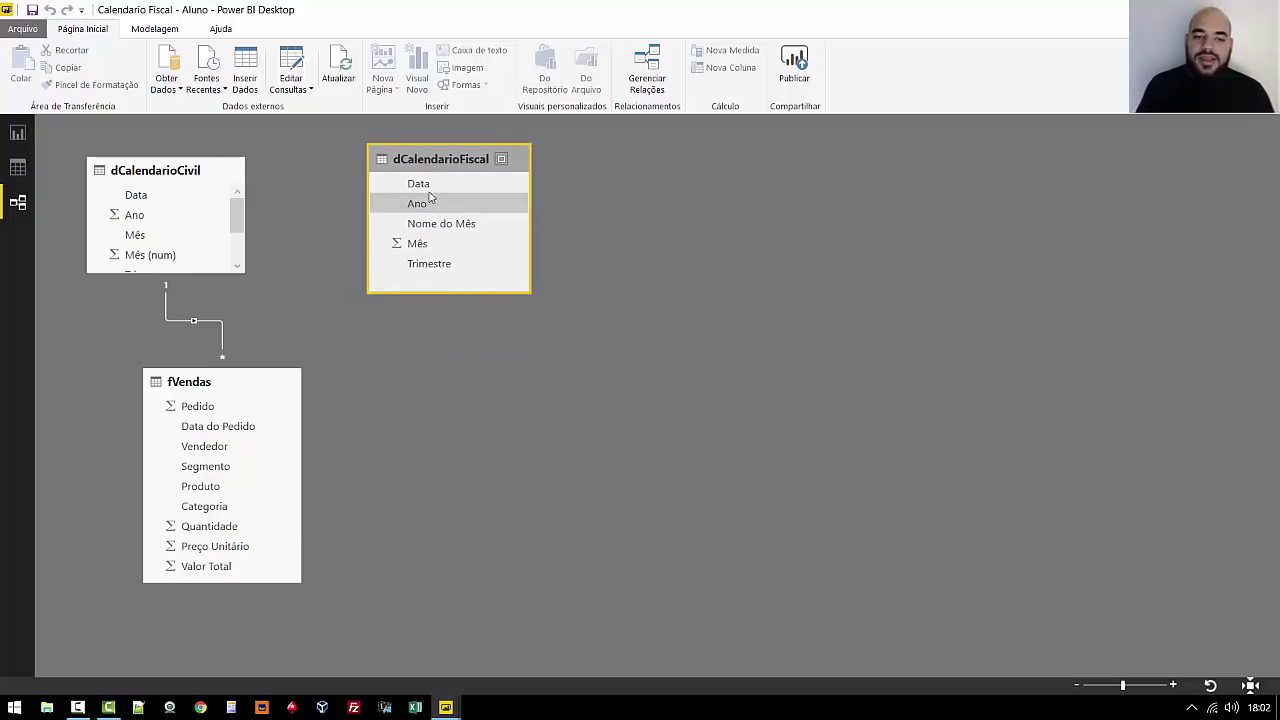
# Step: Link dCalendarioFiscal Data to dCalendarioCivil Data one-to-one and return to the report page
pyautogui.moveTo(440, 184); pyautogui.dragTo(152, 200)
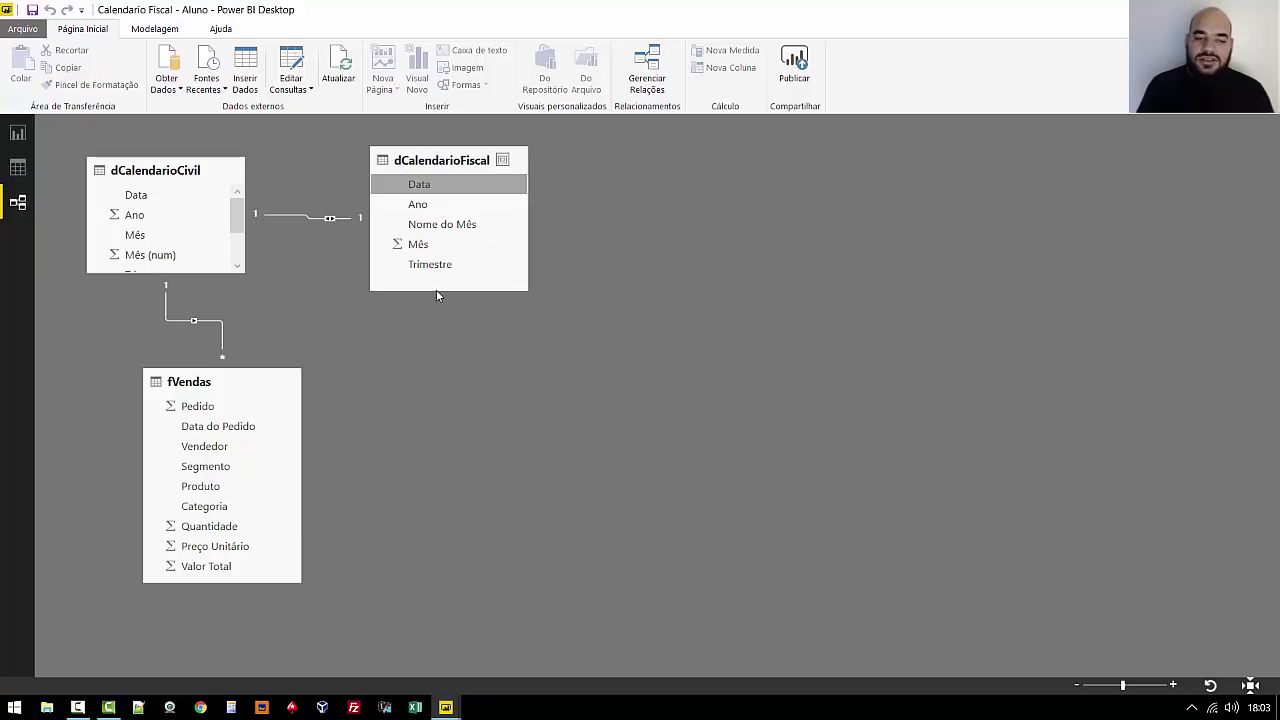
pyautogui.moveTo(436, 292); pyautogui.dragTo(433, 277)
pyautogui.moveTo(429, 167)
pyautogui.mouseDown()
pyautogui.moveTo(426, 157)
pyautogui.moveTo(461, 179)
pyautogui.mouseUp()
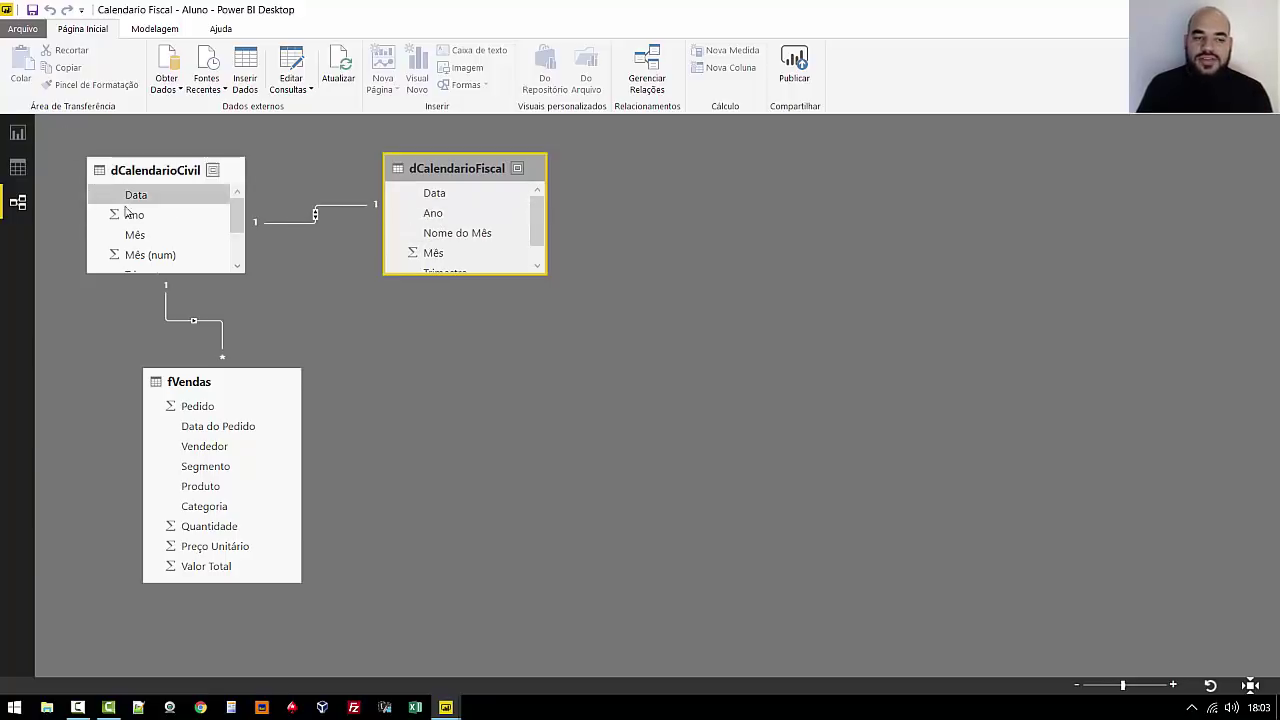
pyautogui.click(17, 130)
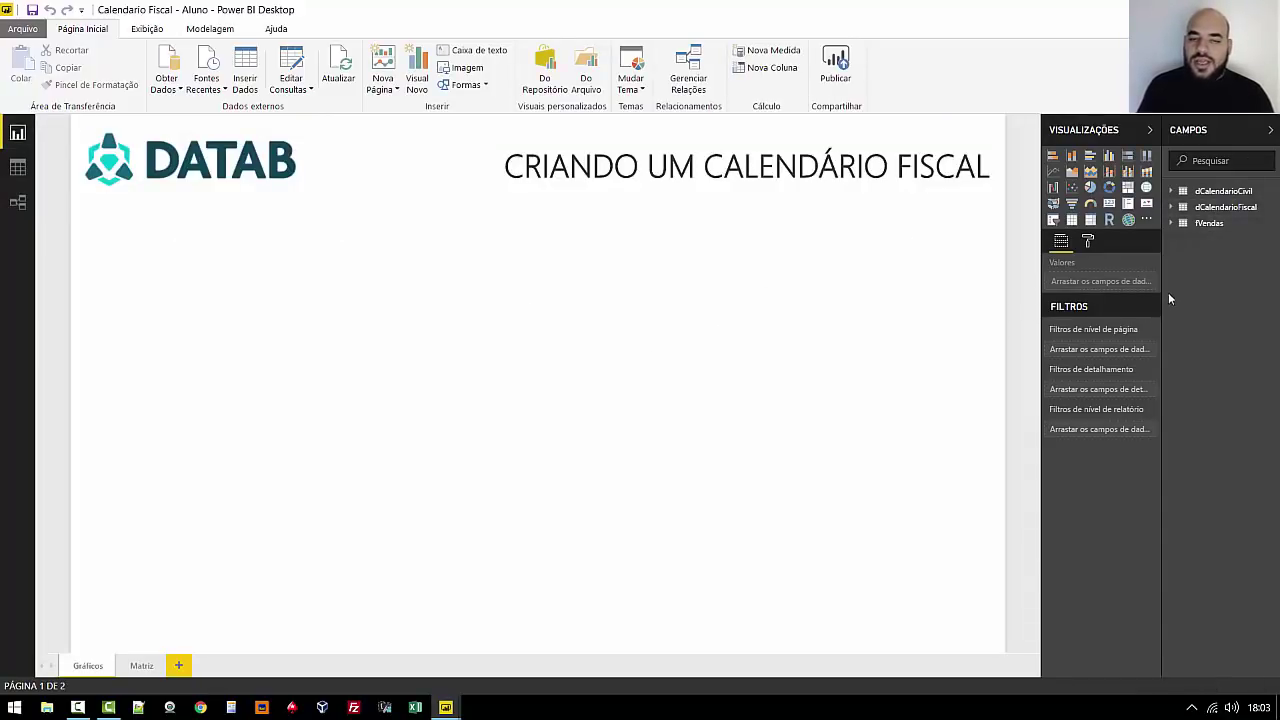
# Step: Create the measure Total de Vendas = SUM(fVendas[Valor Total])
pyautogui.click(212, 29)
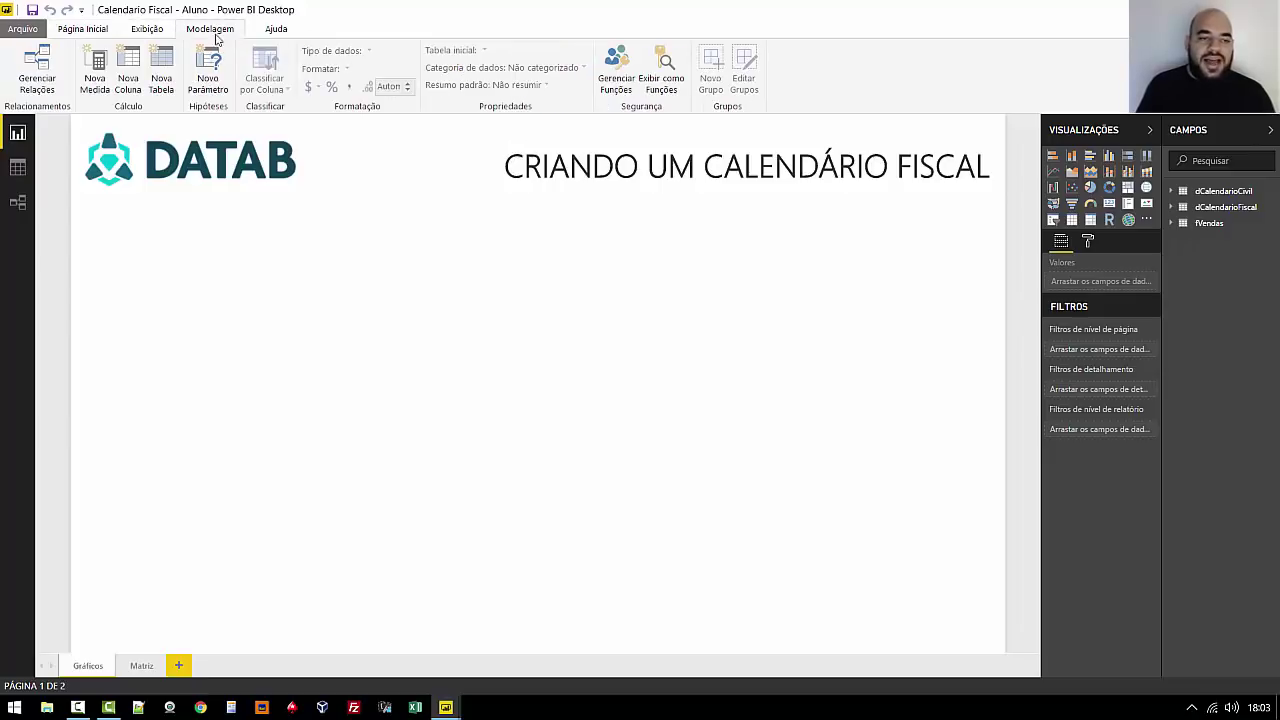
pyautogui.click(97, 70)
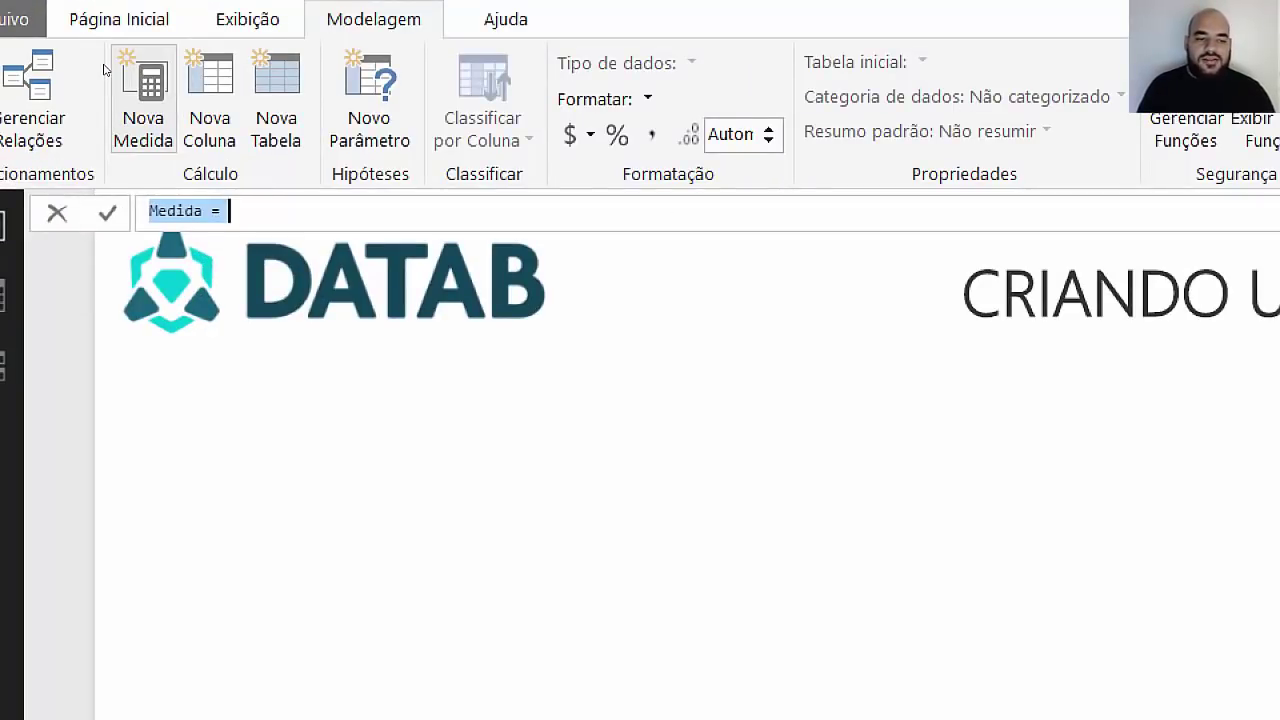
pyautogui.write('Total de Vendas')
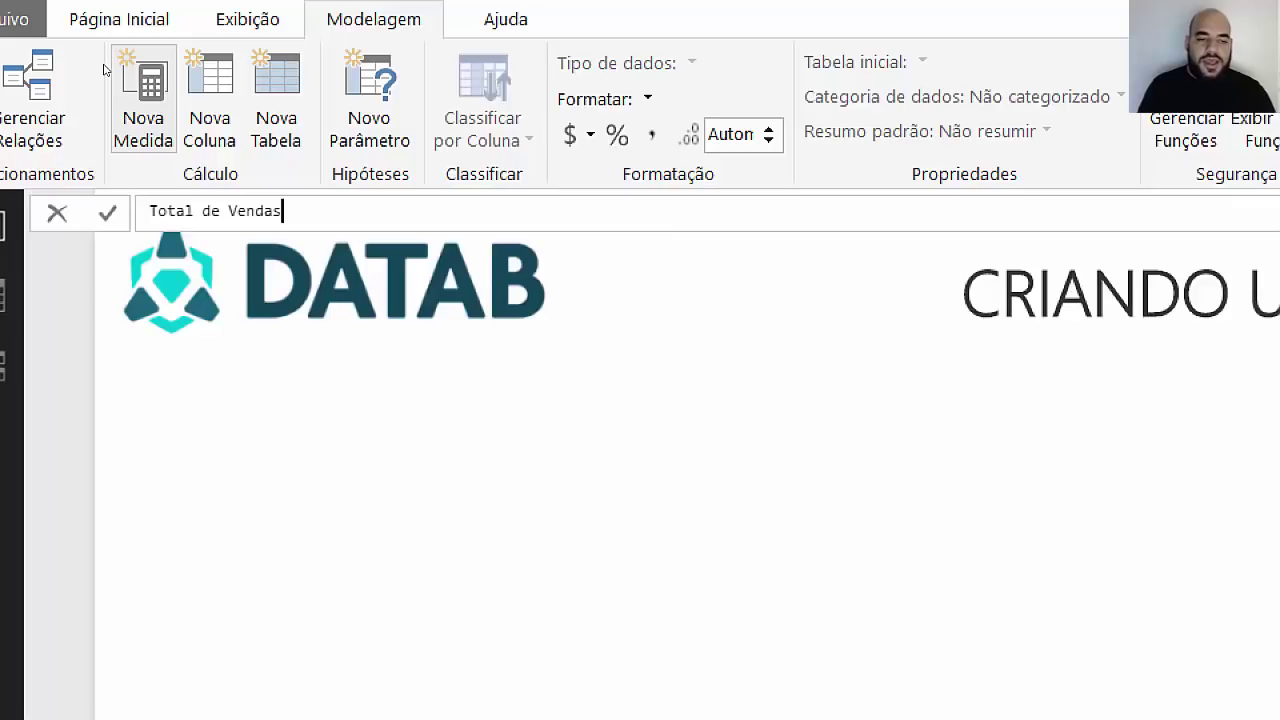
pyautogui.write(' = SU')
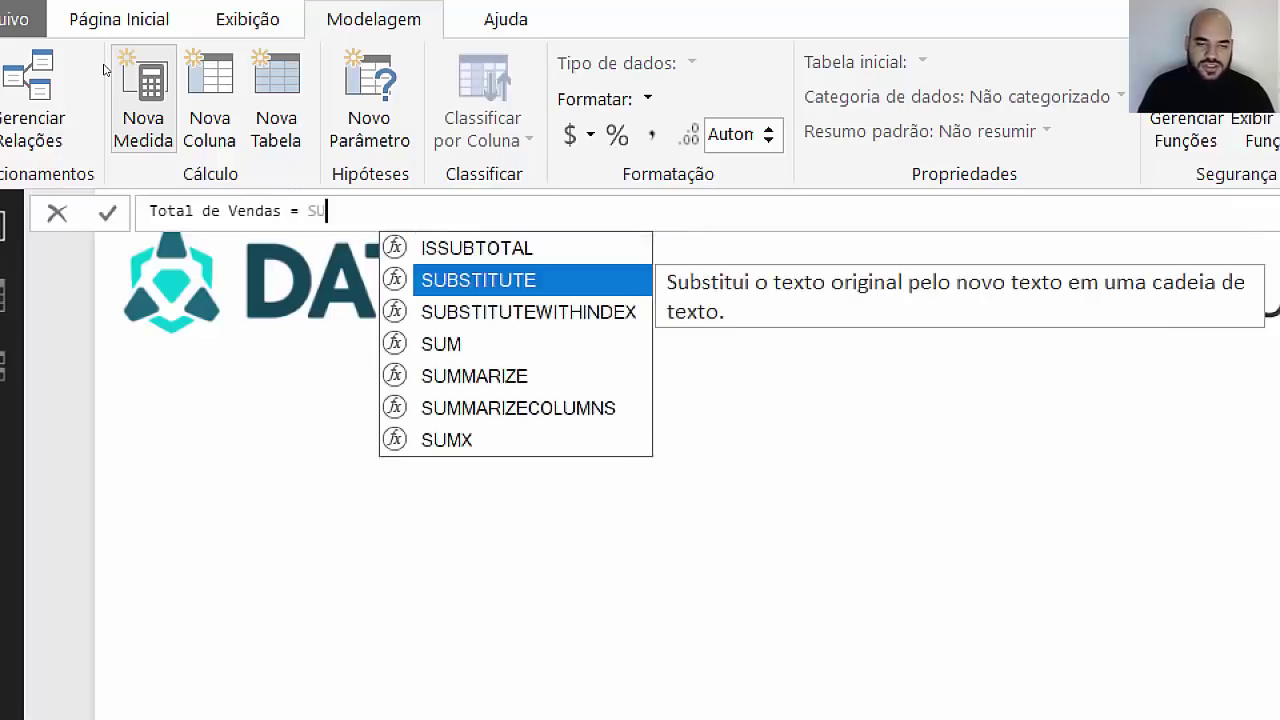
pyautogui.write('M(To')
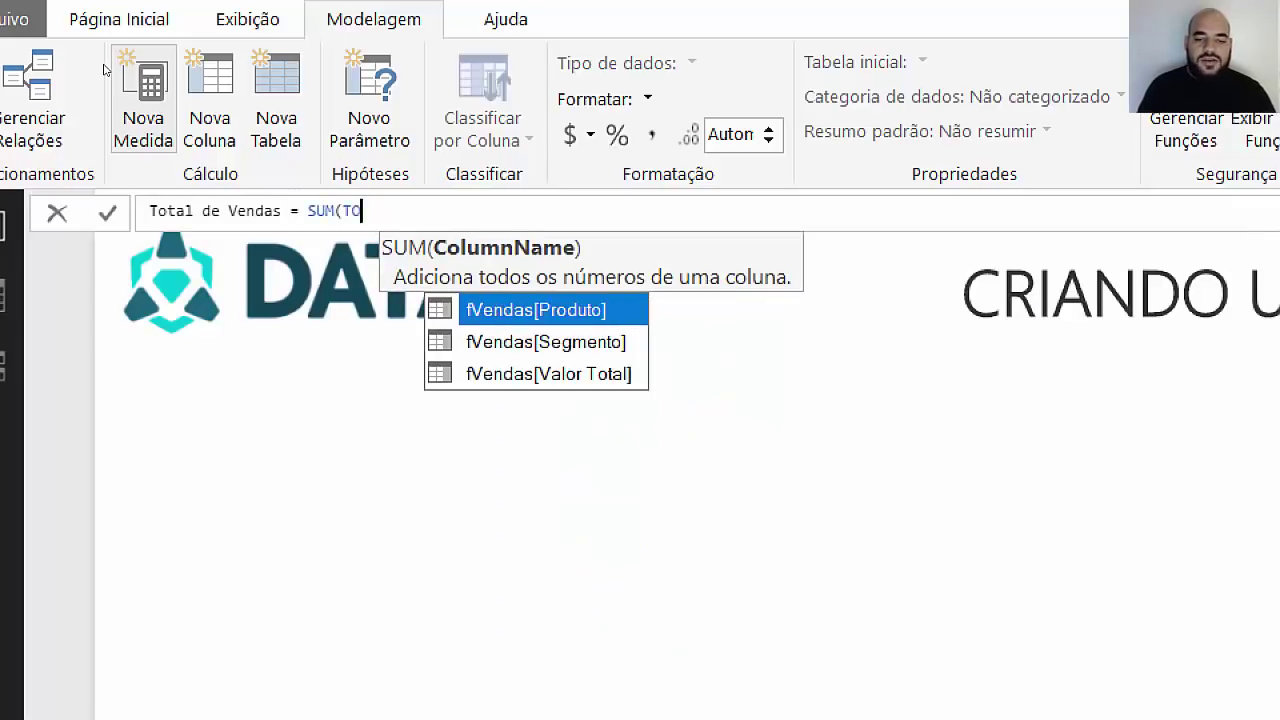
pyautogui.press('Down')
pyautogui.press('Down')
pyautogui.press('Tab')
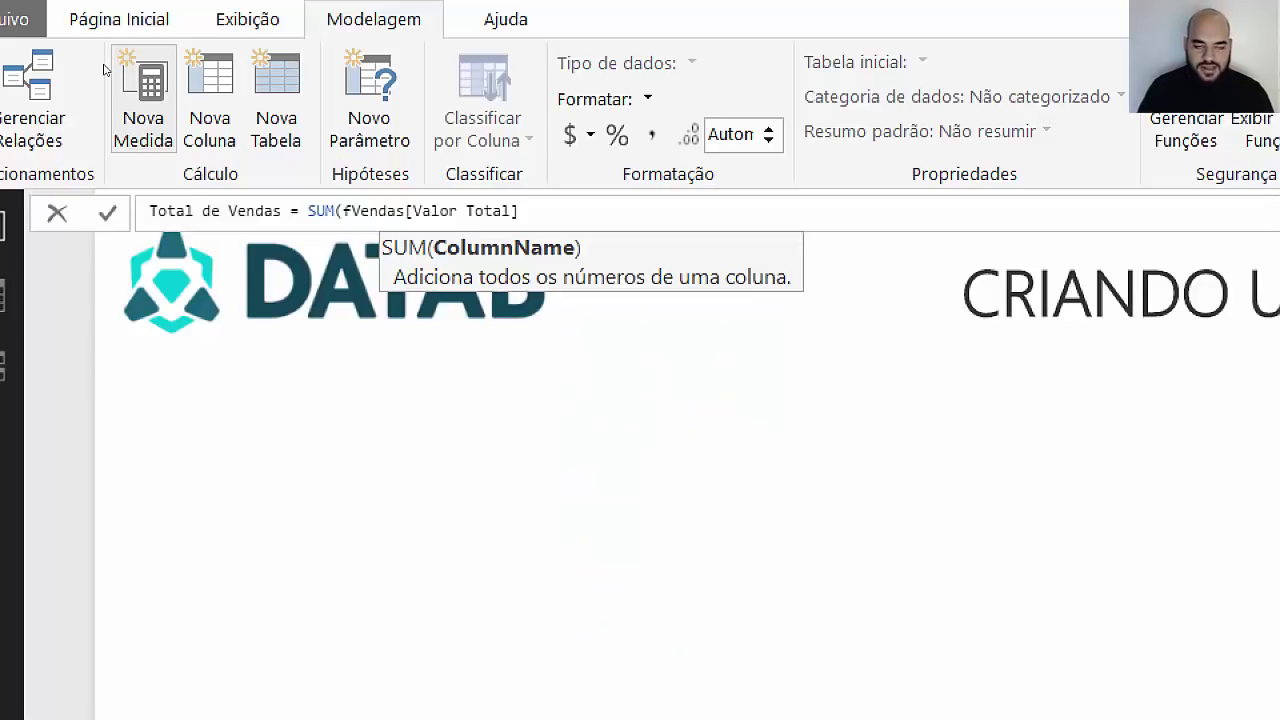
pyautogui.write(')')
pyautogui.press('Return')
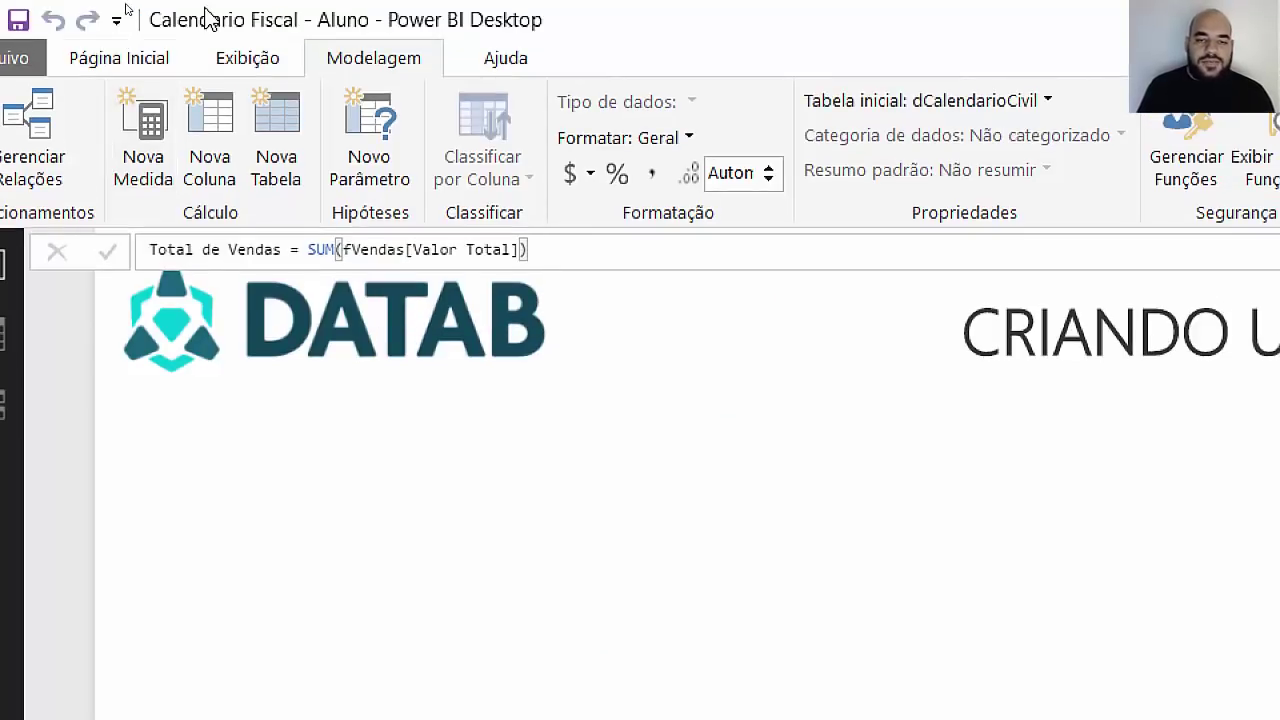
# Step: Format Total de Vendas as Moeda geral currency with 0 decimal places
pyautogui.click(591, 174)
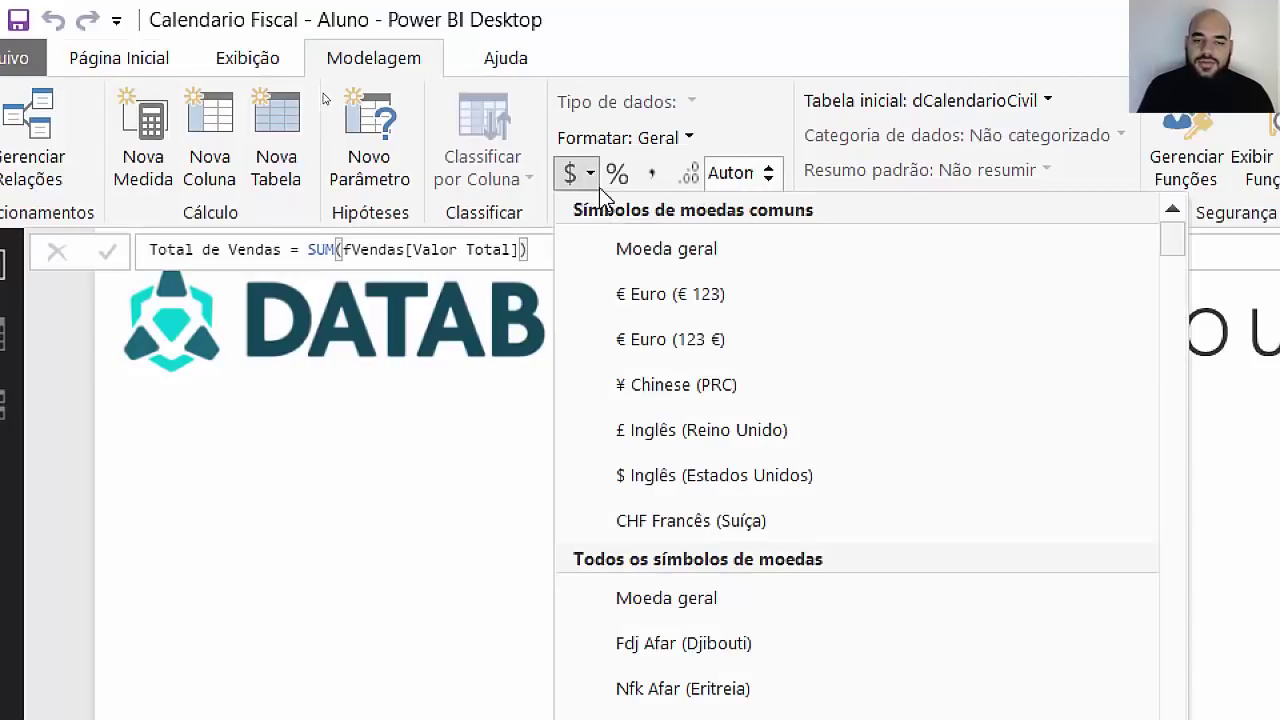
pyautogui.click(630, 243)
pyautogui.click(768, 179)
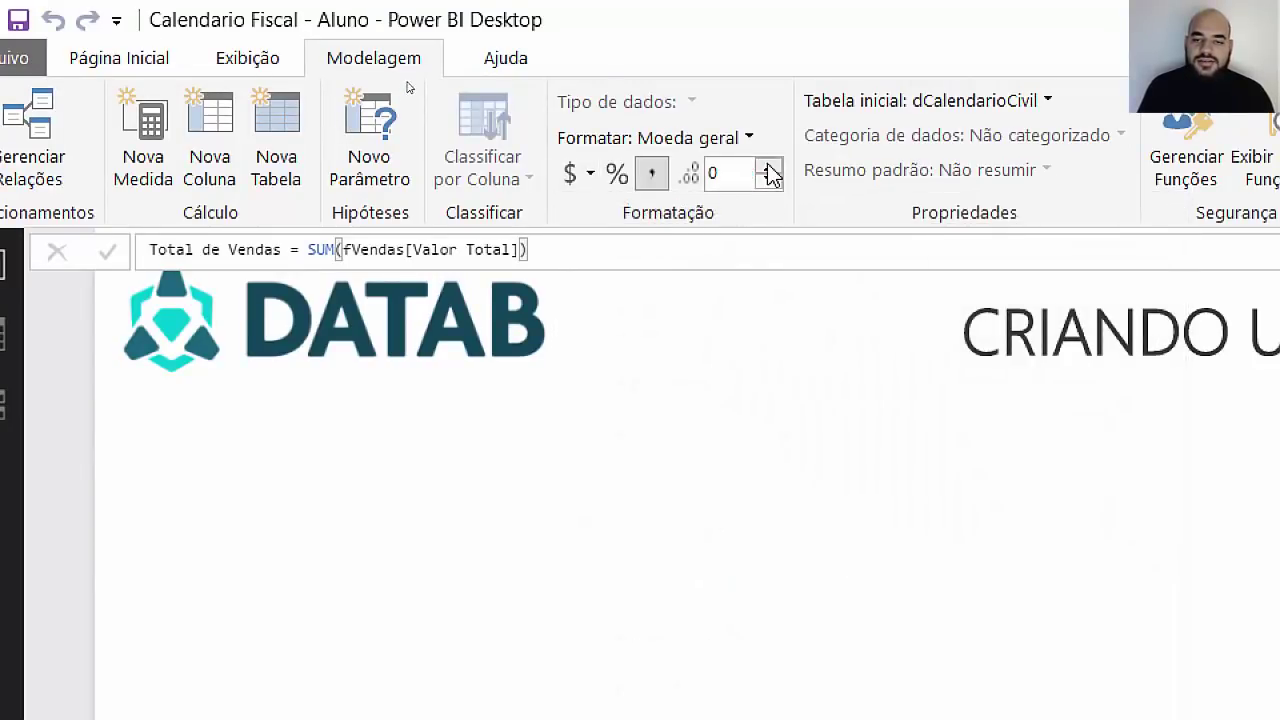
pyautogui.click(641, 477)
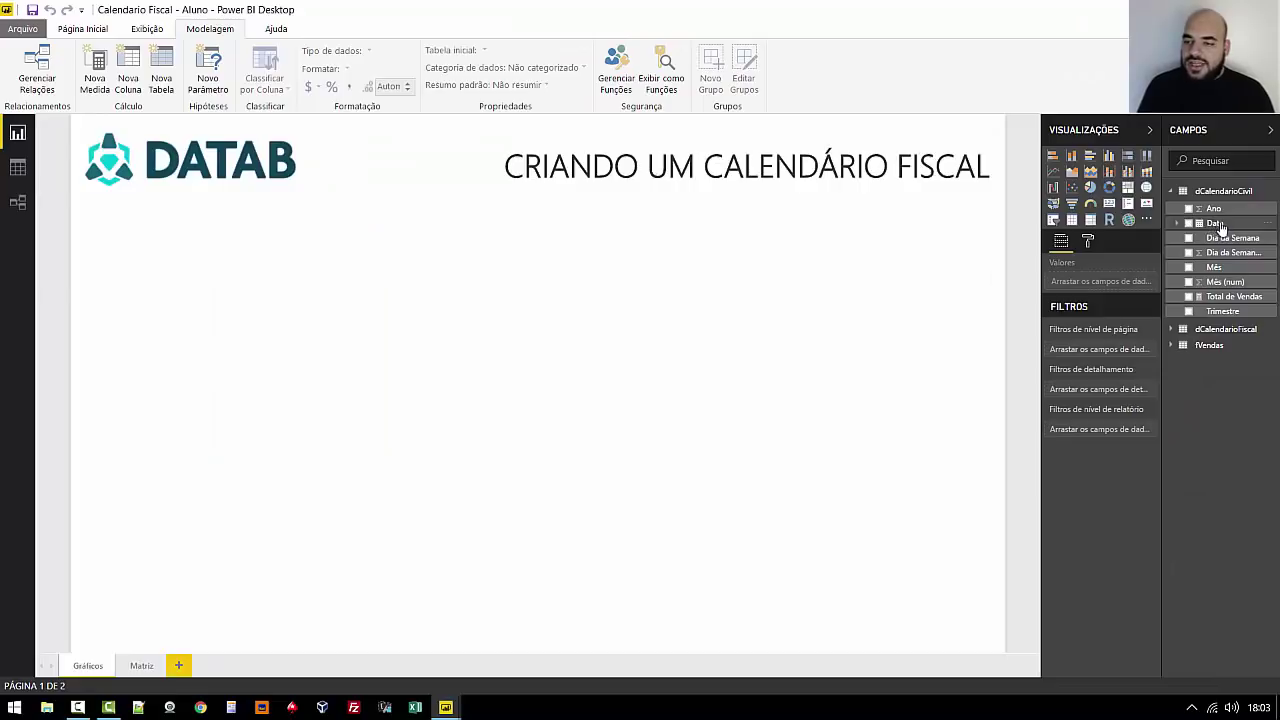
# Step: Set the Total de Vendas measure's home table to fVendas
pyautogui.click(1206, 345)
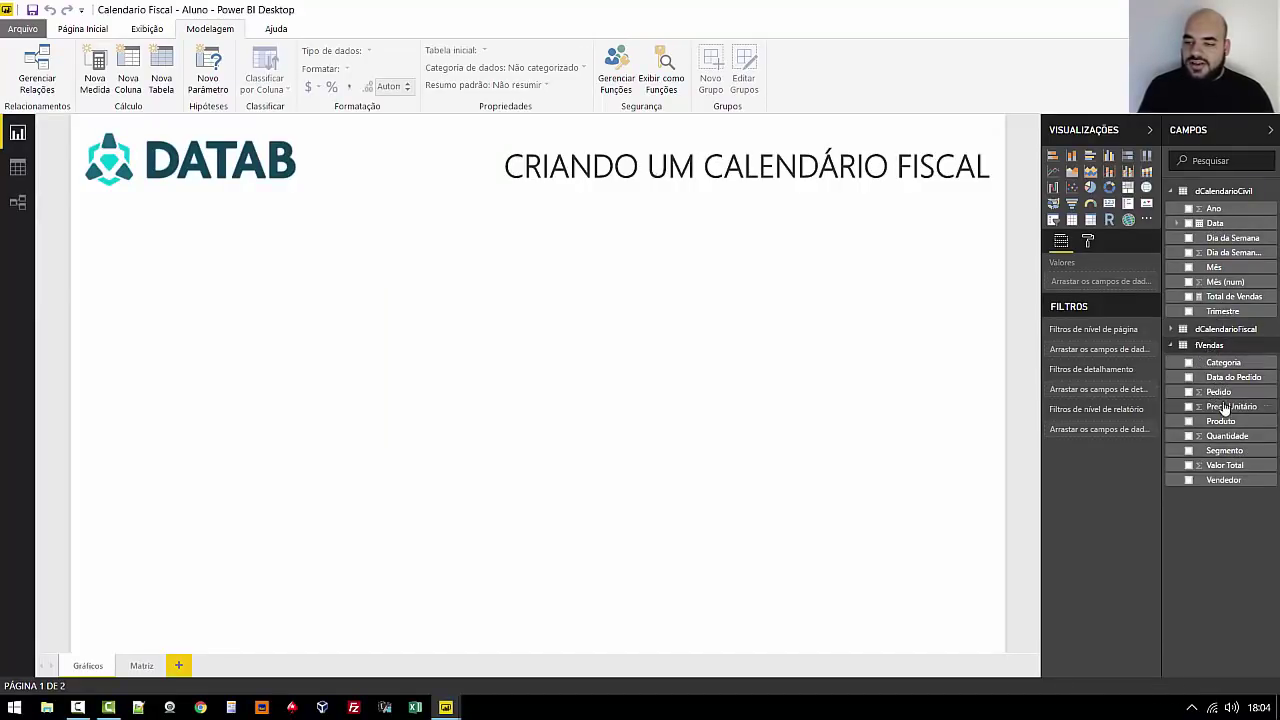
pyautogui.click(1233, 296)
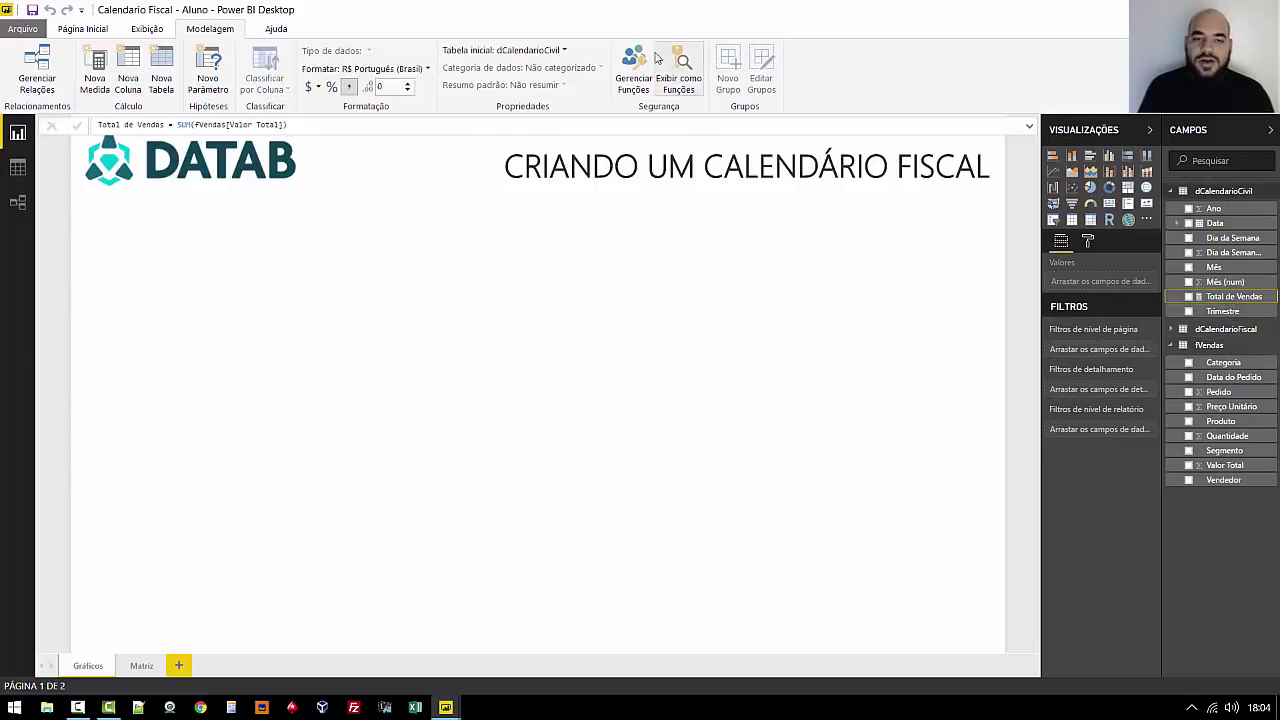
pyautogui.click(531, 50)
pyautogui.click(487, 117)
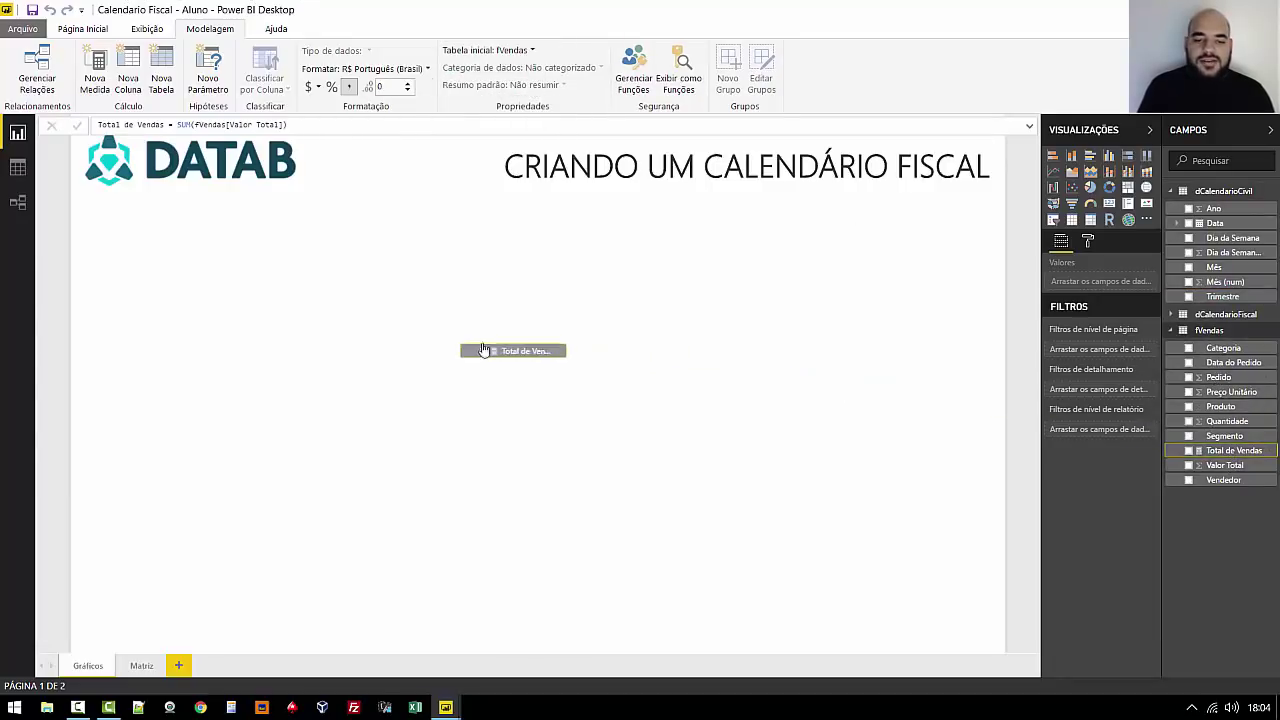
# Step: Add a column chart of Total de Vendas, placed at the left and widened across the page
pyautogui.moveTo(1235, 455); pyautogui.dragTo(411, 330)
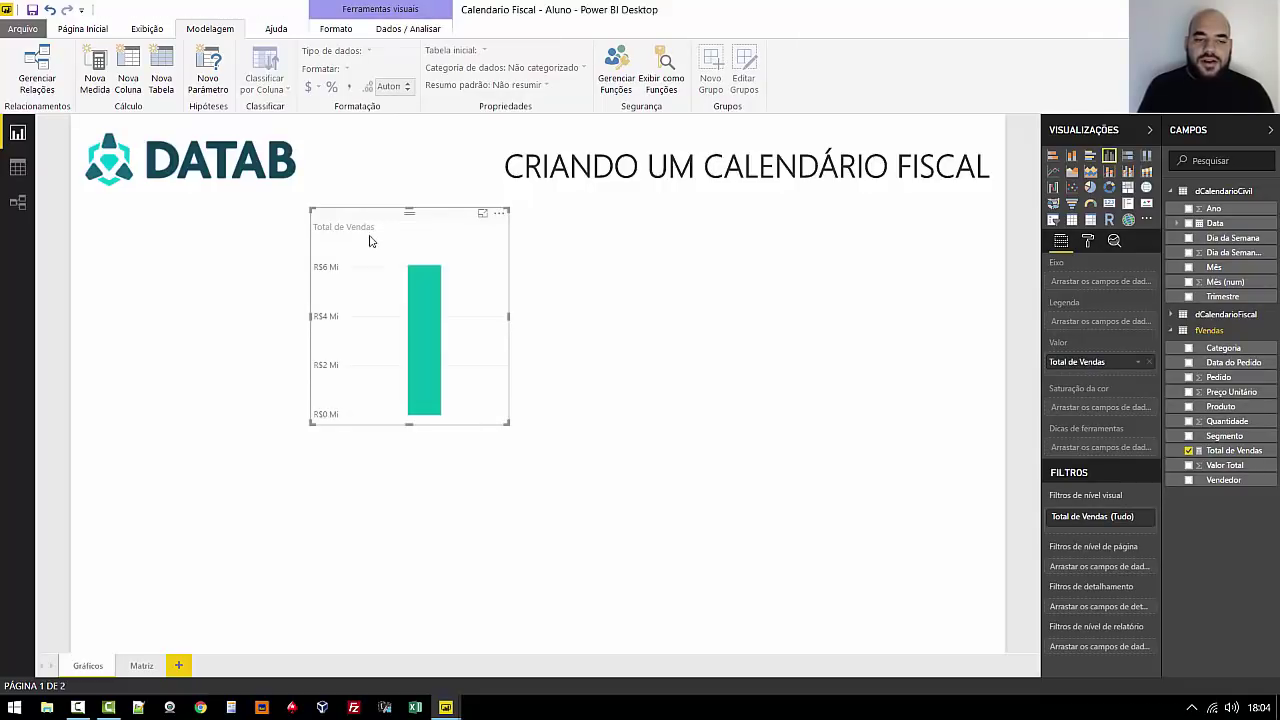
pyautogui.moveTo(367, 217); pyautogui.dragTo(162, 229)
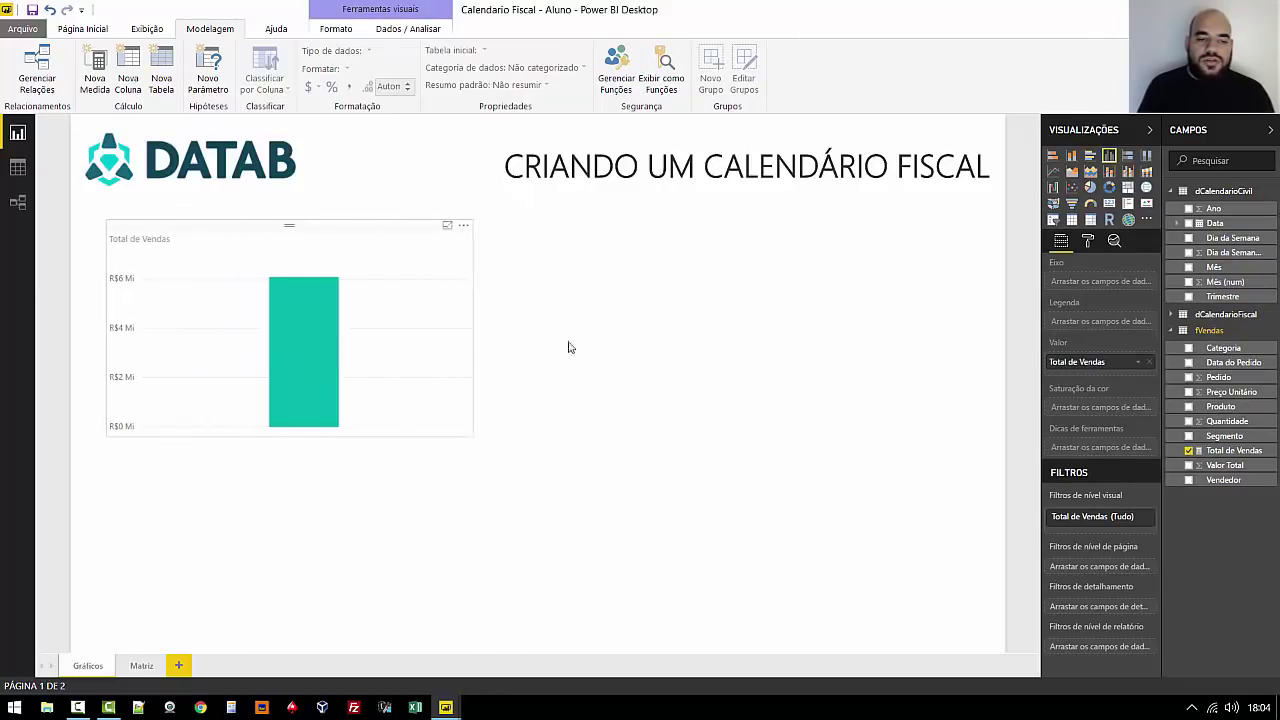
pyautogui.moveTo(305, 327); pyautogui.dragTo(968, 378)
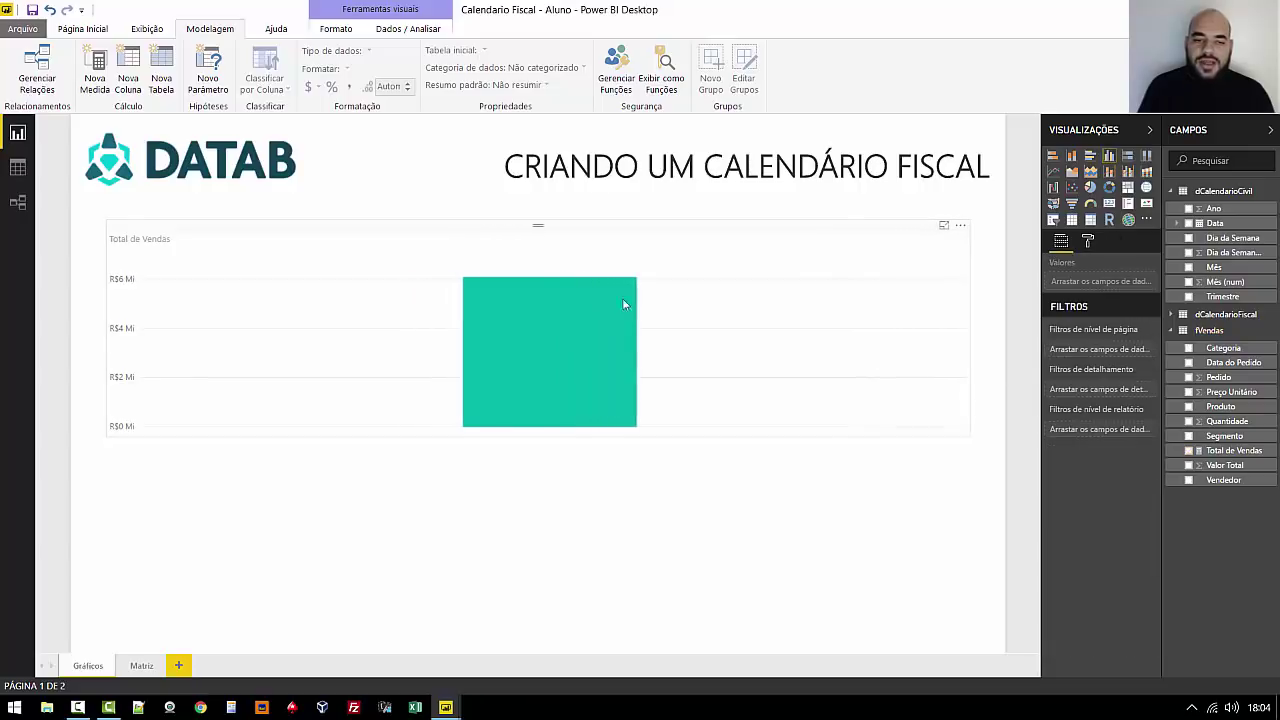
# Step: Shorten the chart and put Ano and Mês on its axis, expanded to month level
pyautogui.click(538, 234)
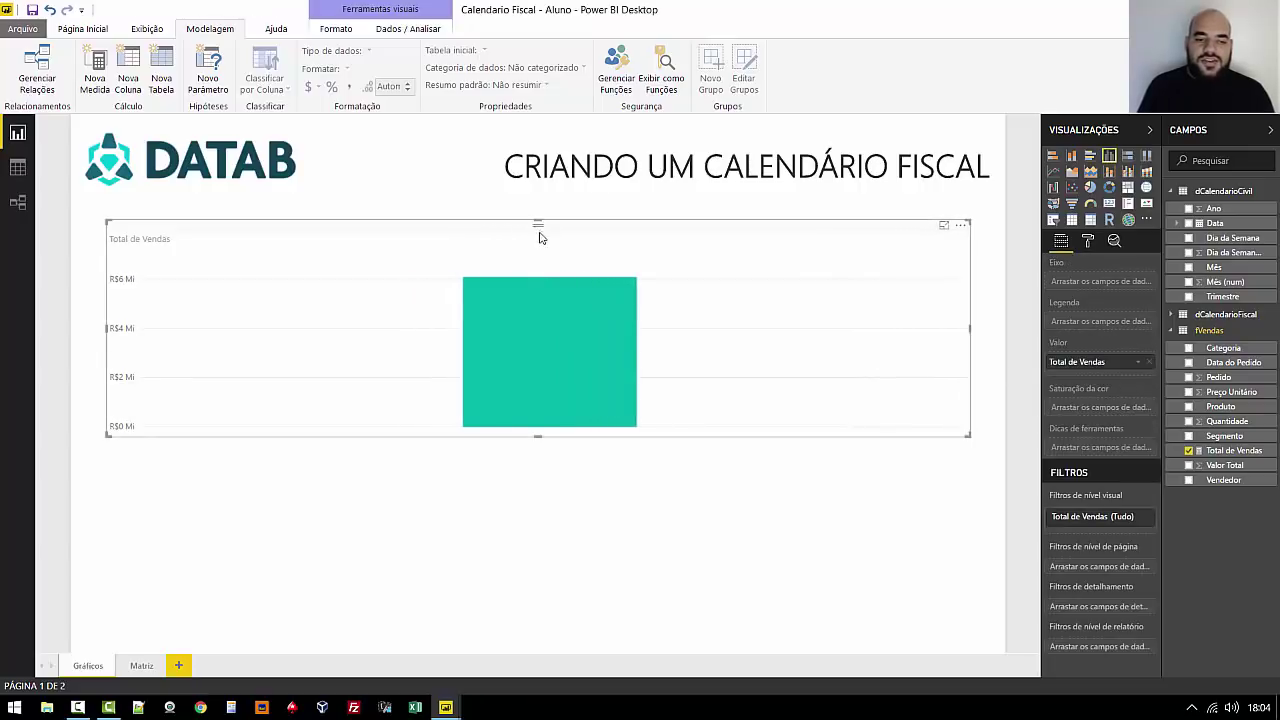
pyautogui.moveTo(539, 236); pyautogui.dragTo(511, 260)
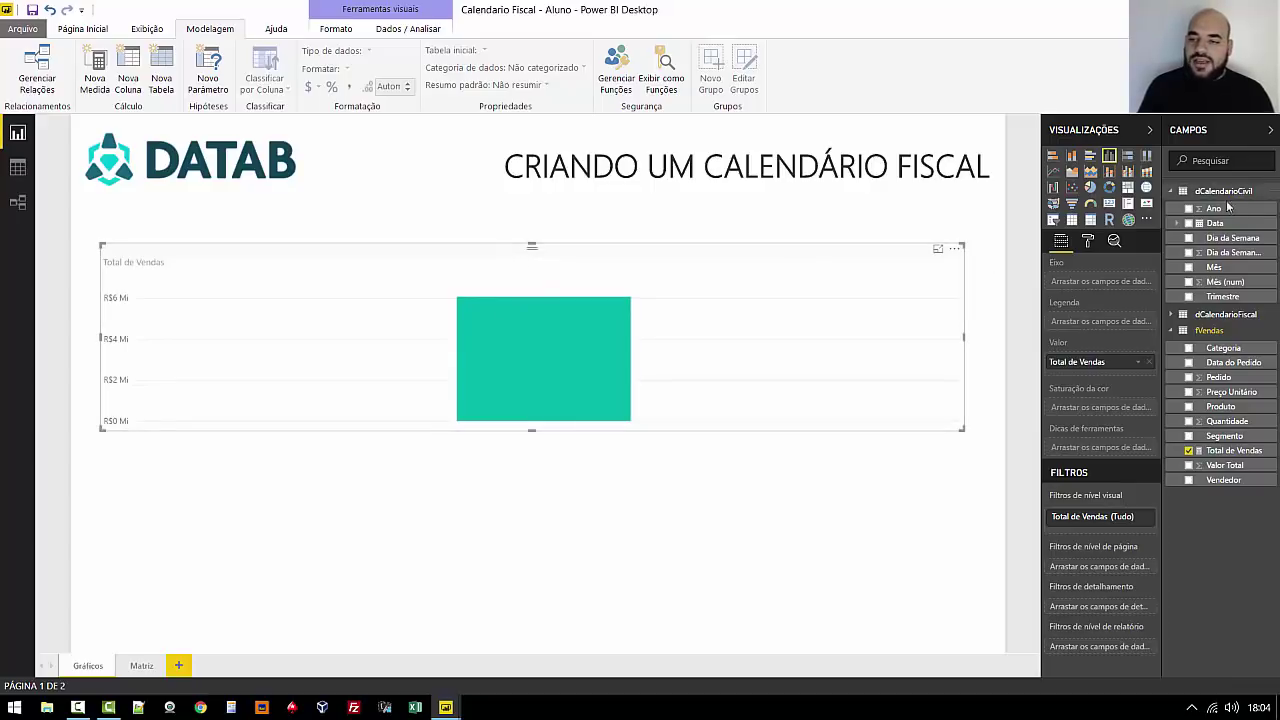
pyautogui.moveTo(1220, 208)
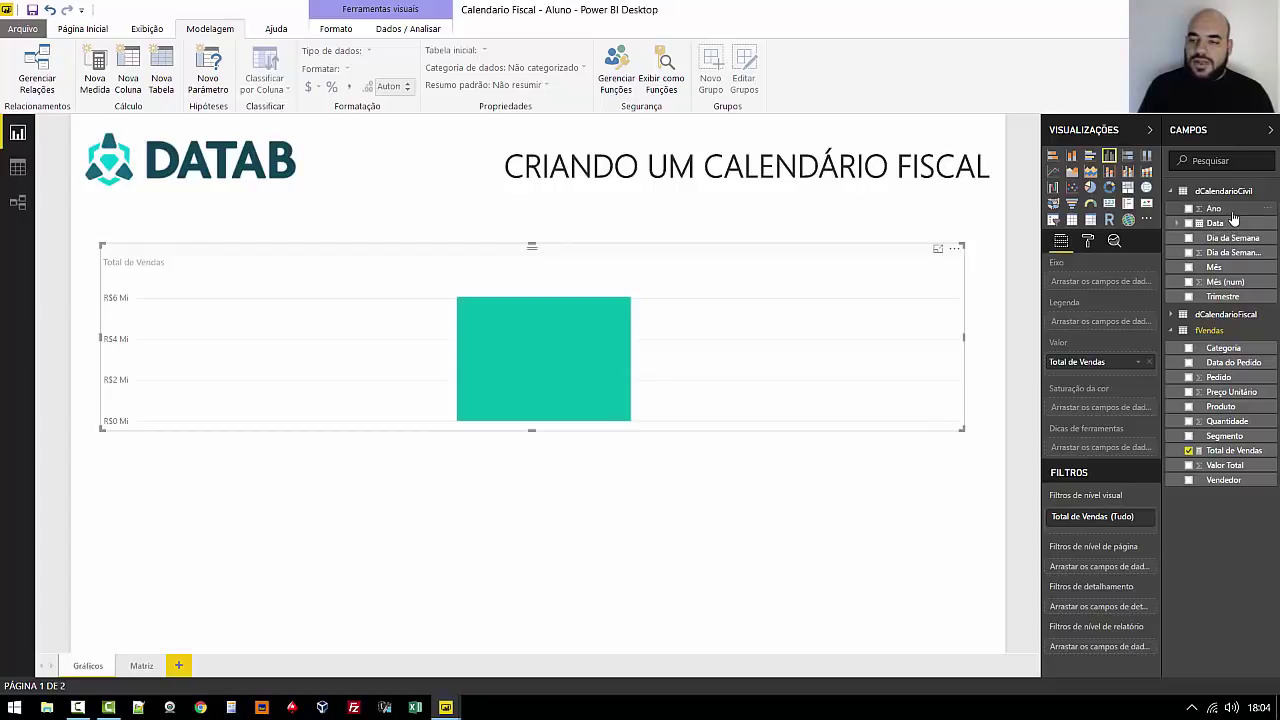
pyautogui.moveTo(1233, 218); pyautogui.dragTo(1126, 290)
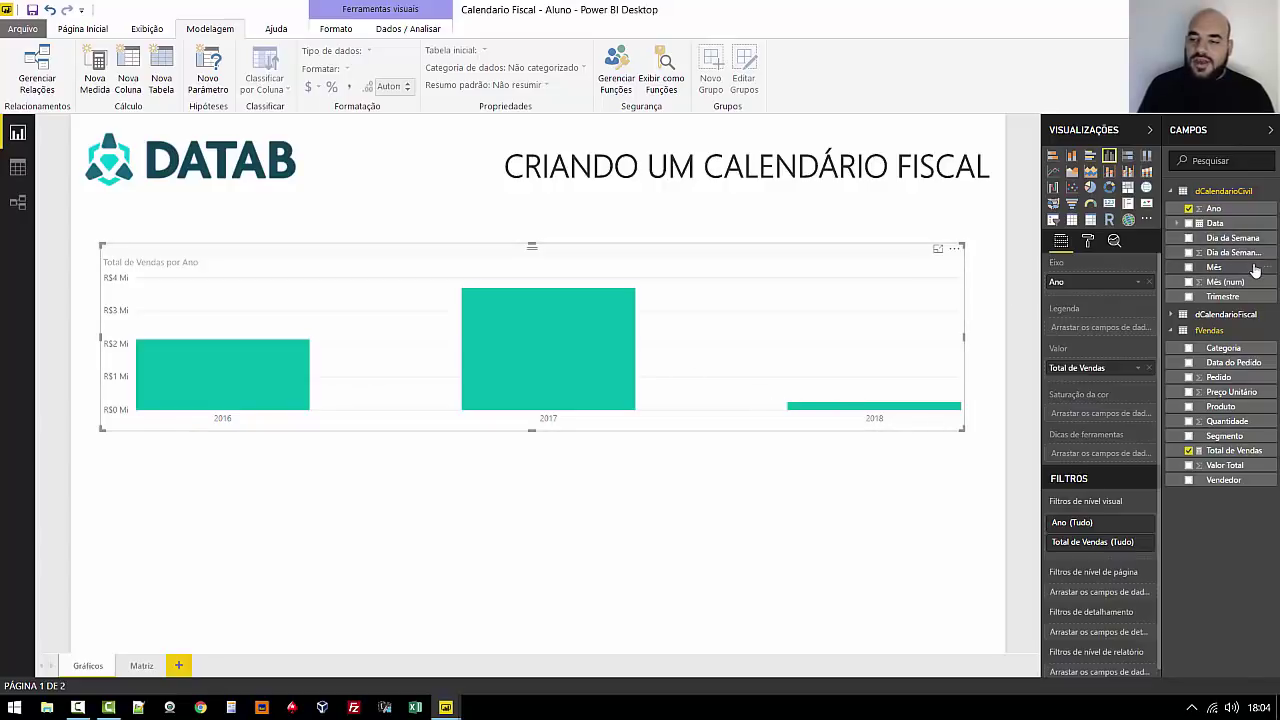
pyautogui.moveTo(1245, 278); pyautogui.dragTo(1100, 296)
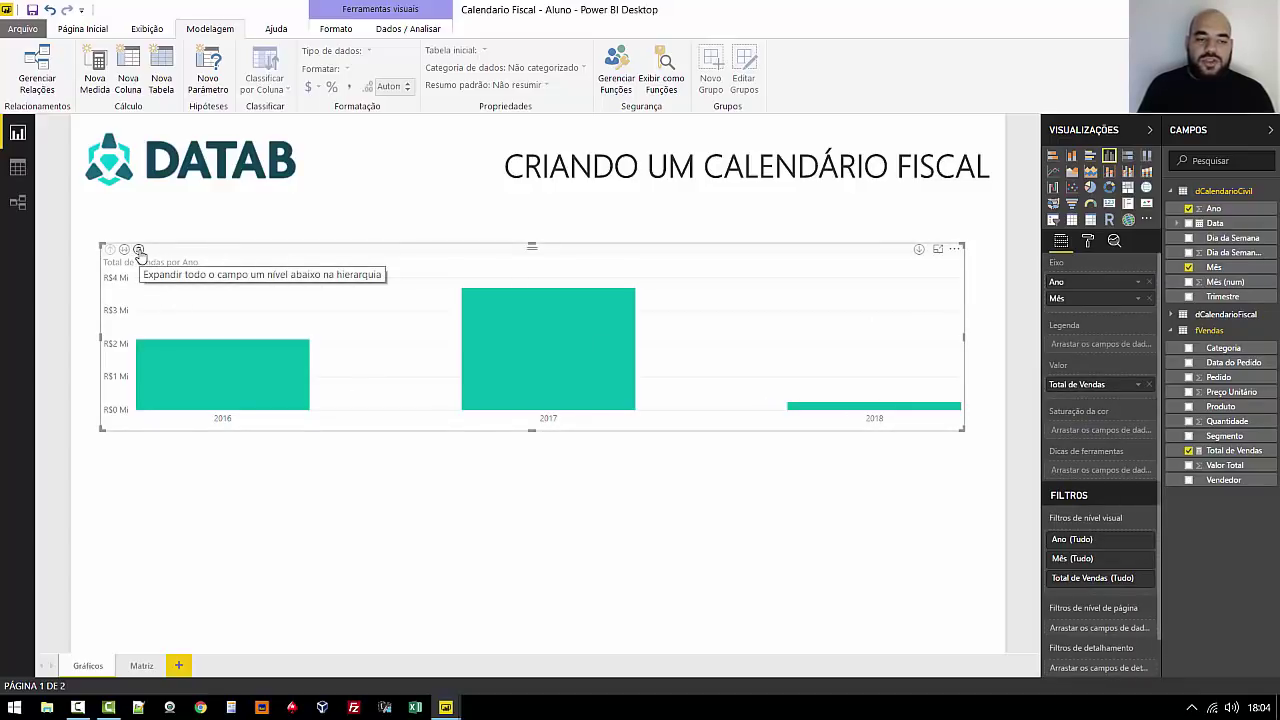
pyautogui.click(139, 250)
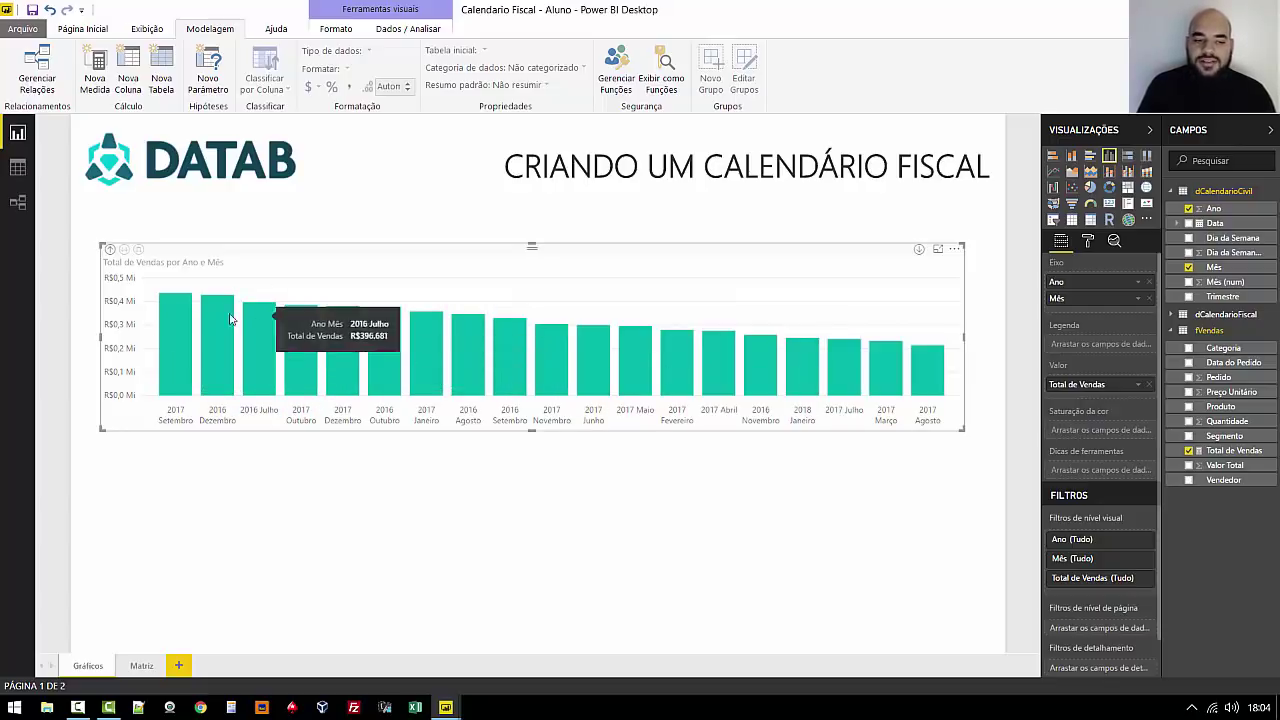
# Step: Sort the bars ascending by Ano Mês, running 2016 Julho to 2018 Janeiro
pyautogui.click(953, 252)
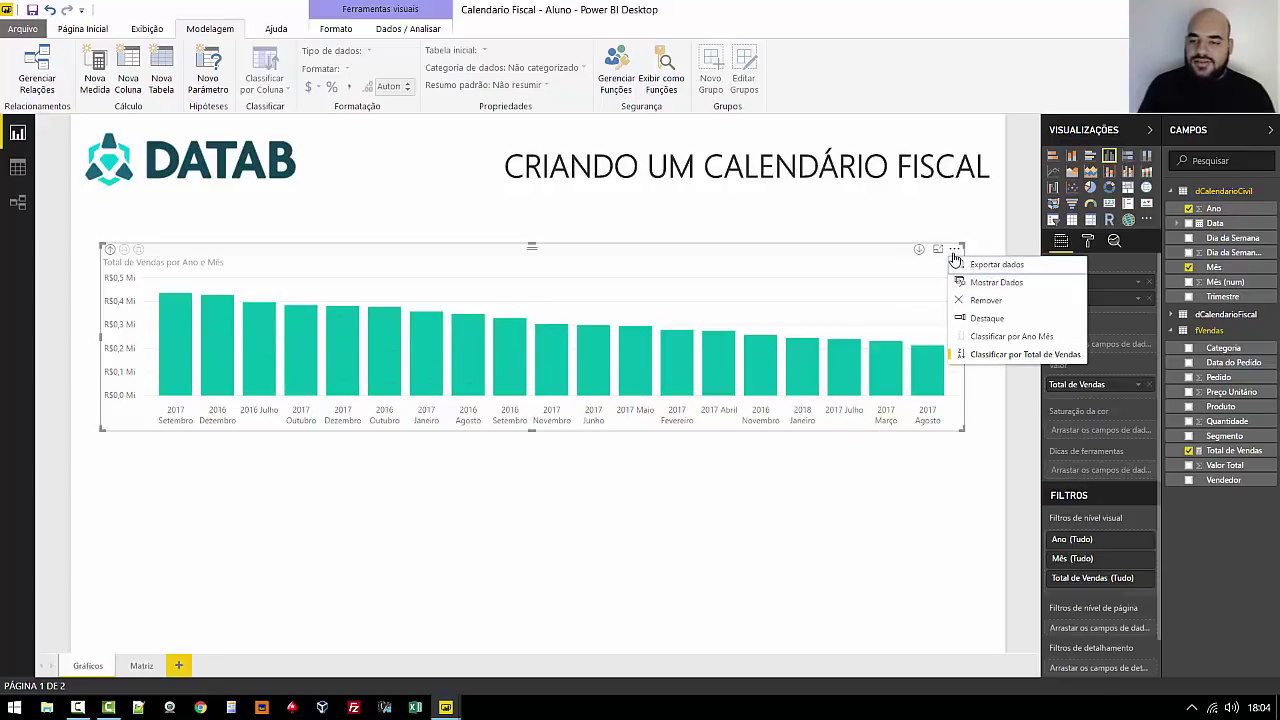
pyautogui.click(997, 336)
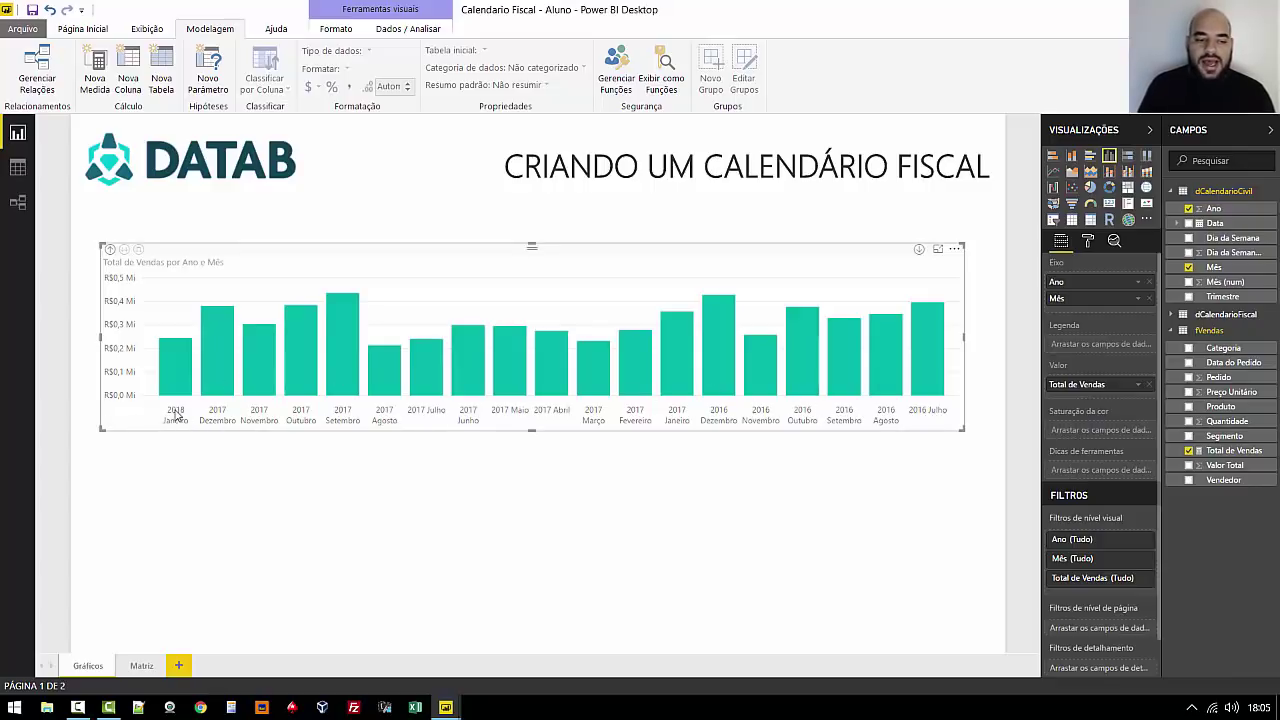
pyautogui.click(954, 250)
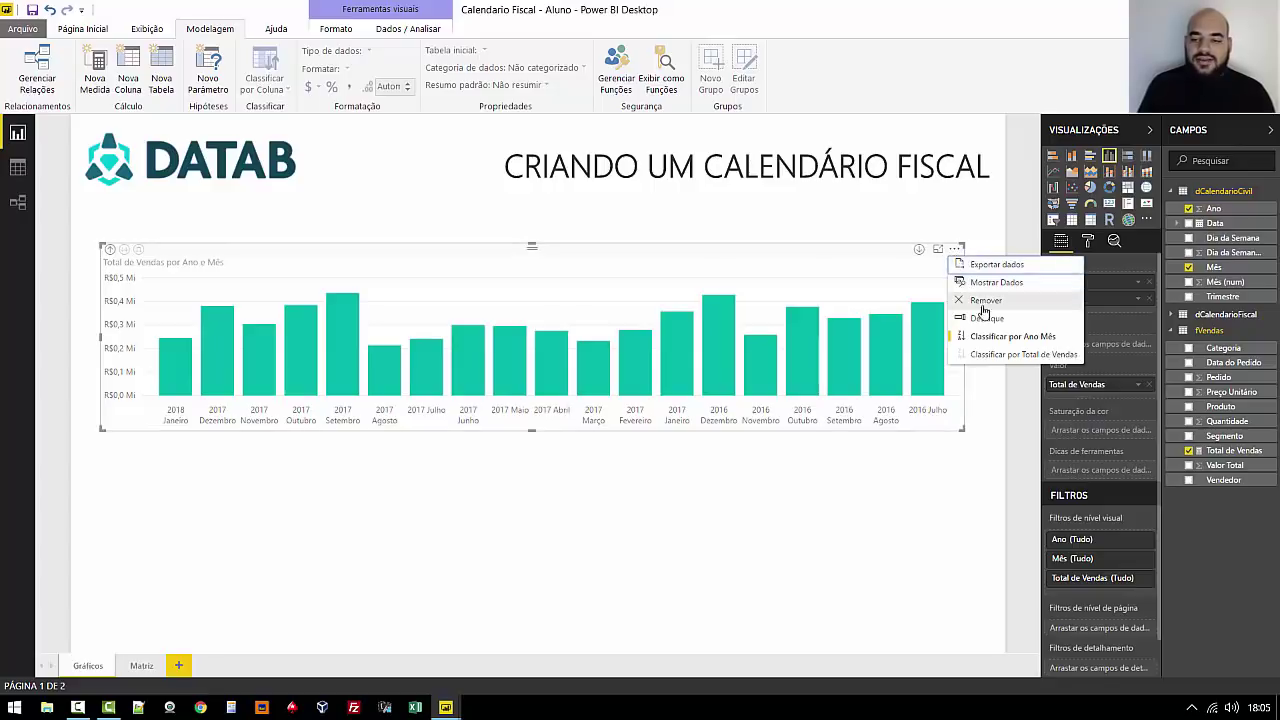
pyautogui.click(1005, 336)
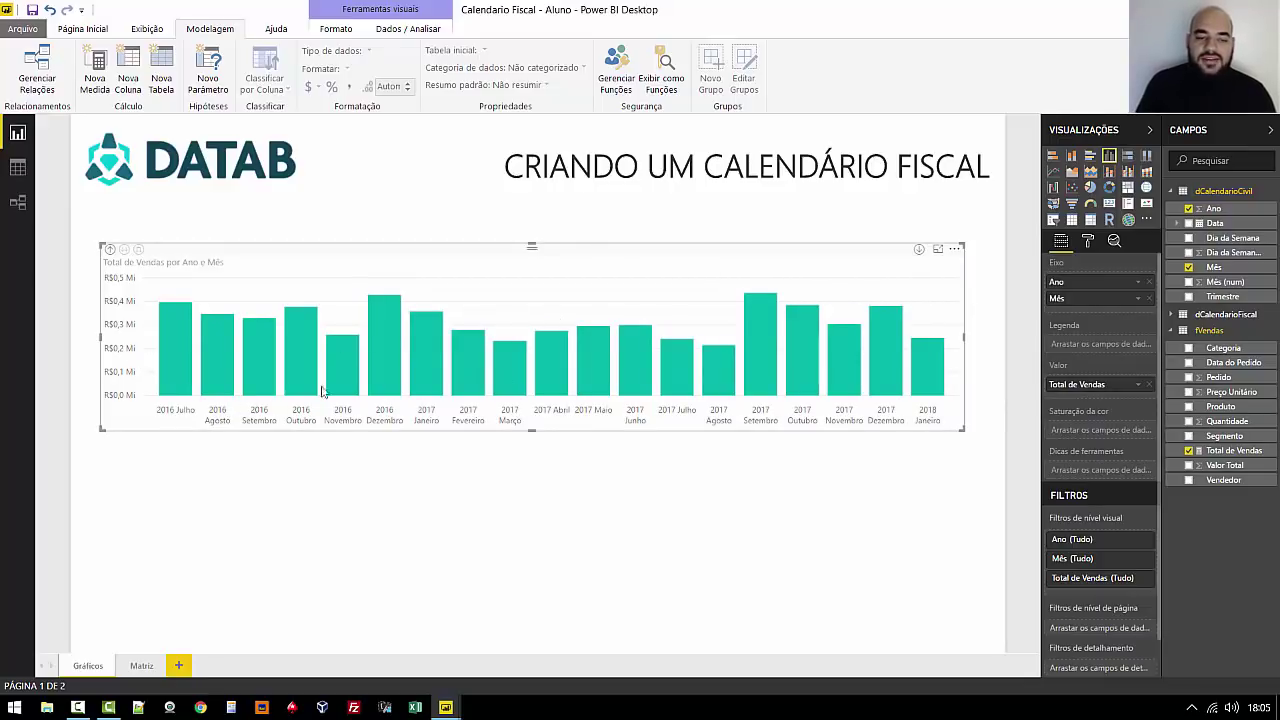
pyautogui.click(19, 173)
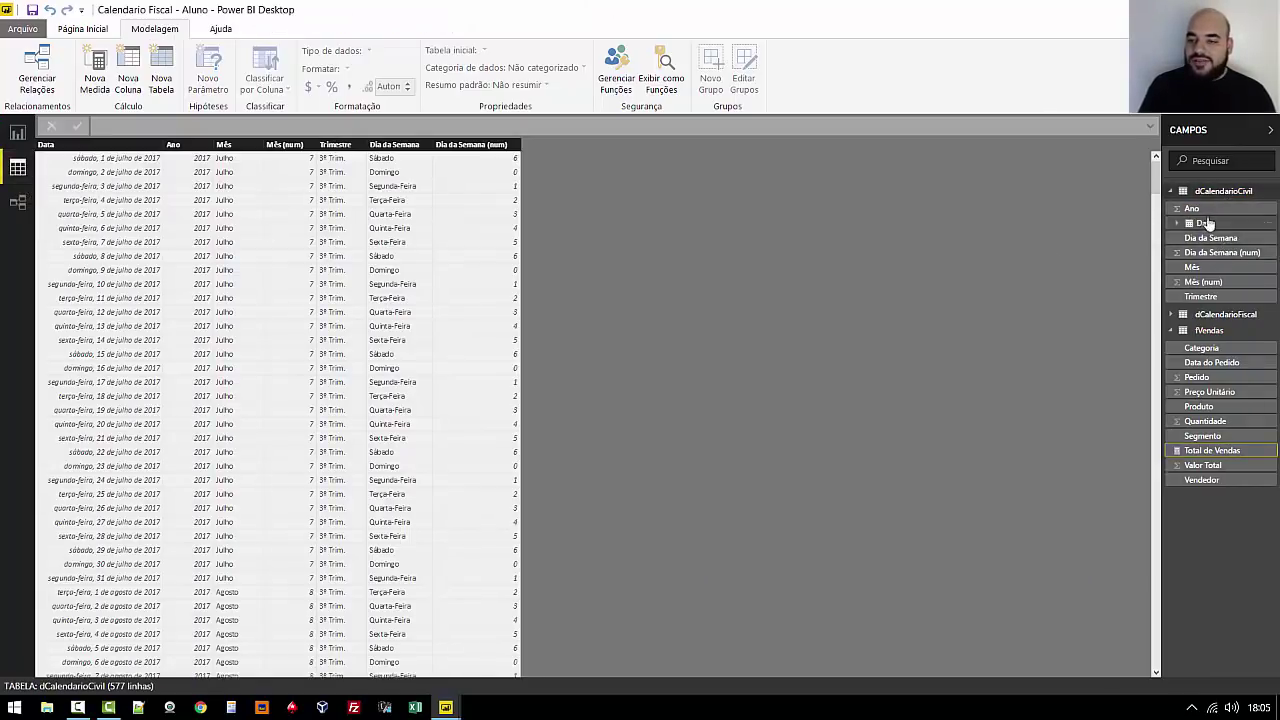
pyautogui.click(1200, 267)
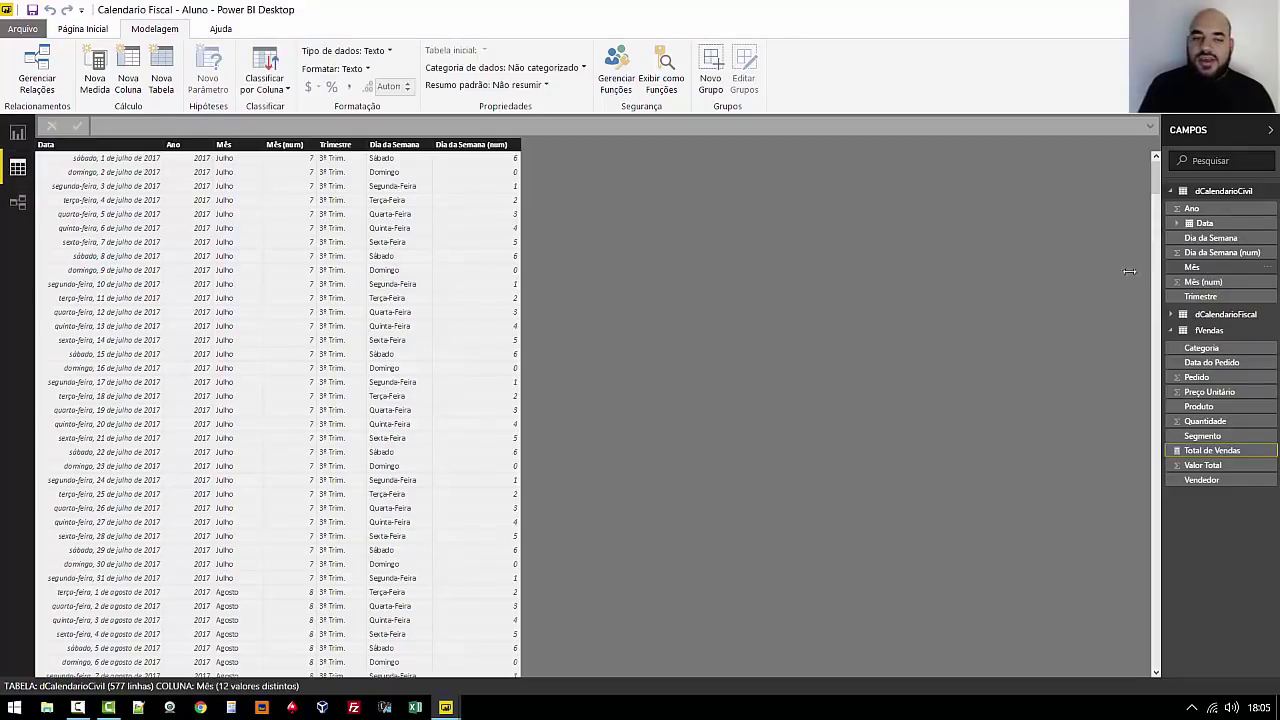
pyautogui.click(264, 78)
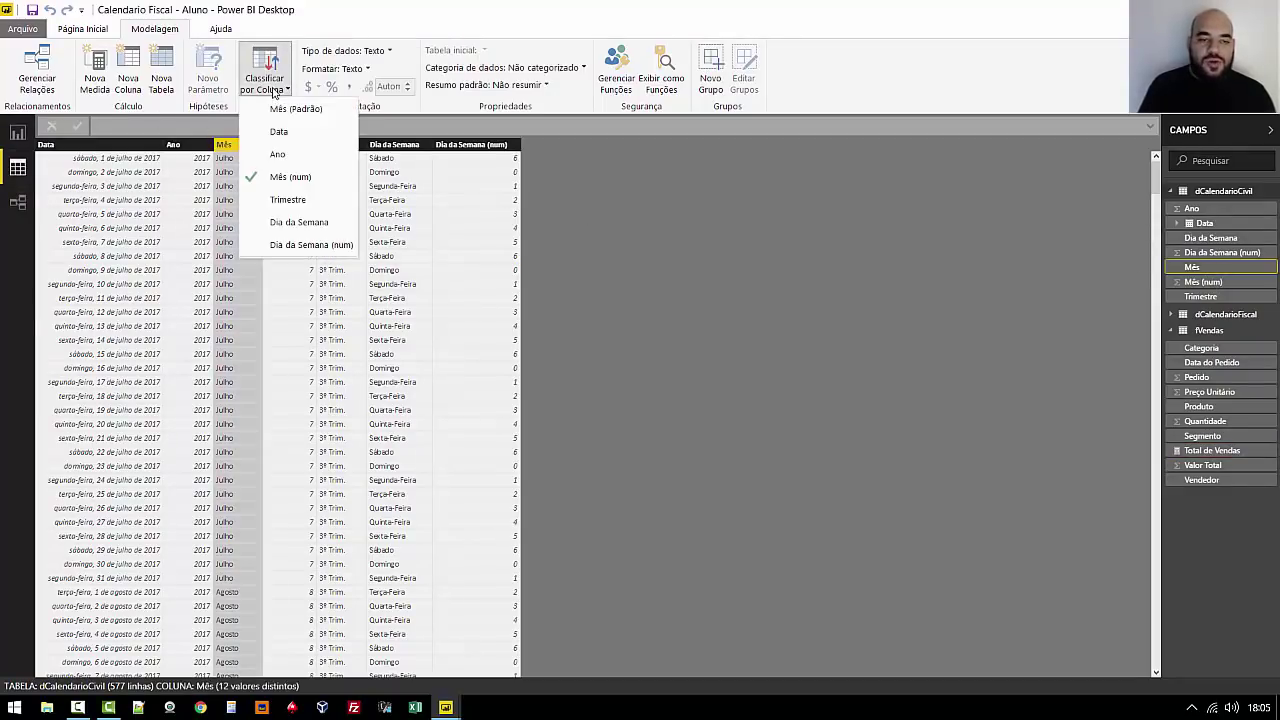
pyautogui.click(283, 177)
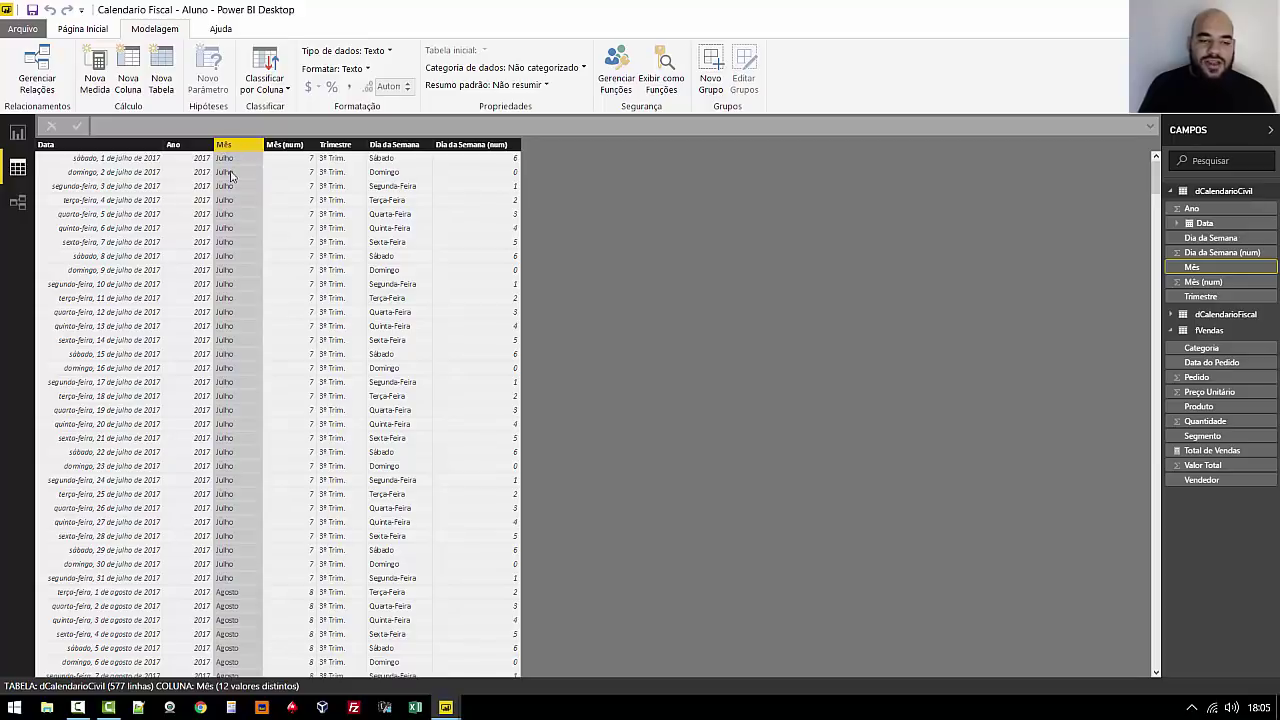
pyautogui.click(17, 132)
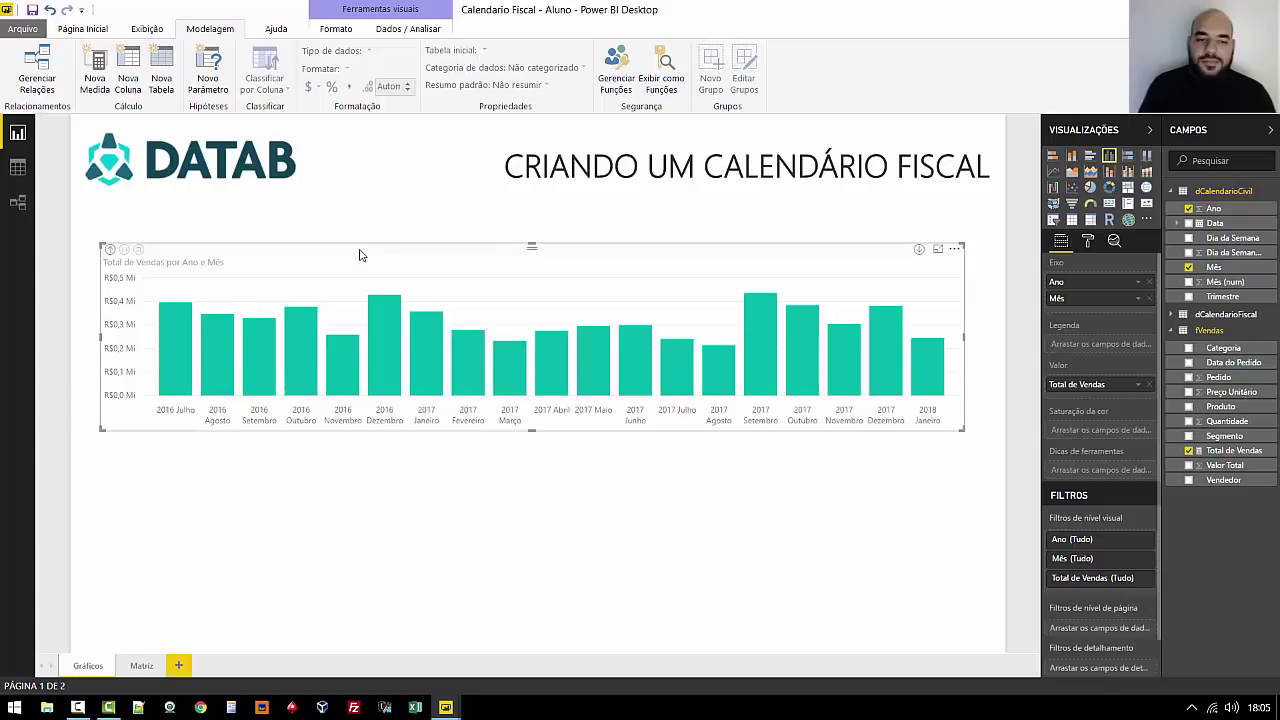
# Step: Use Ano as the column chart's legend so 2016, 2017 and 2018 get separate colours
pyautogui.moveTo(359, 250); pyautogui.dragTo(353, 250)
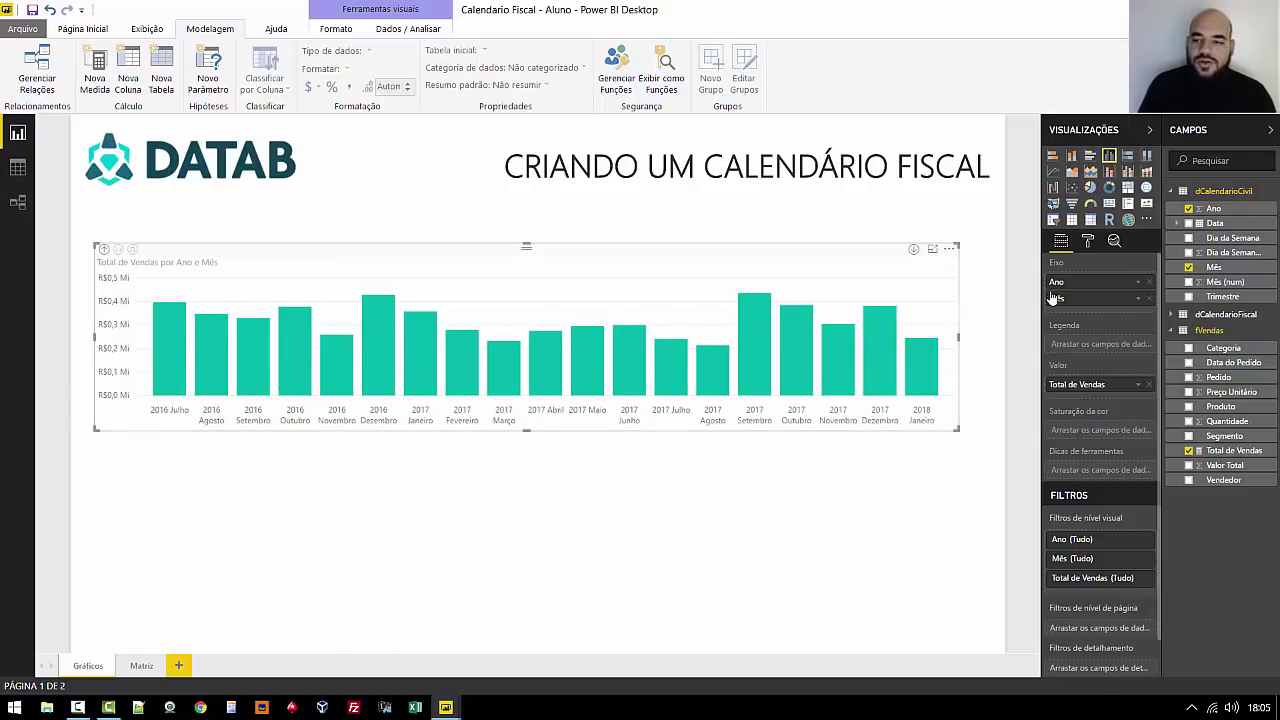
pyautogui.moveTo(1213, 208); pyautogui.dragTo(1095, 344)
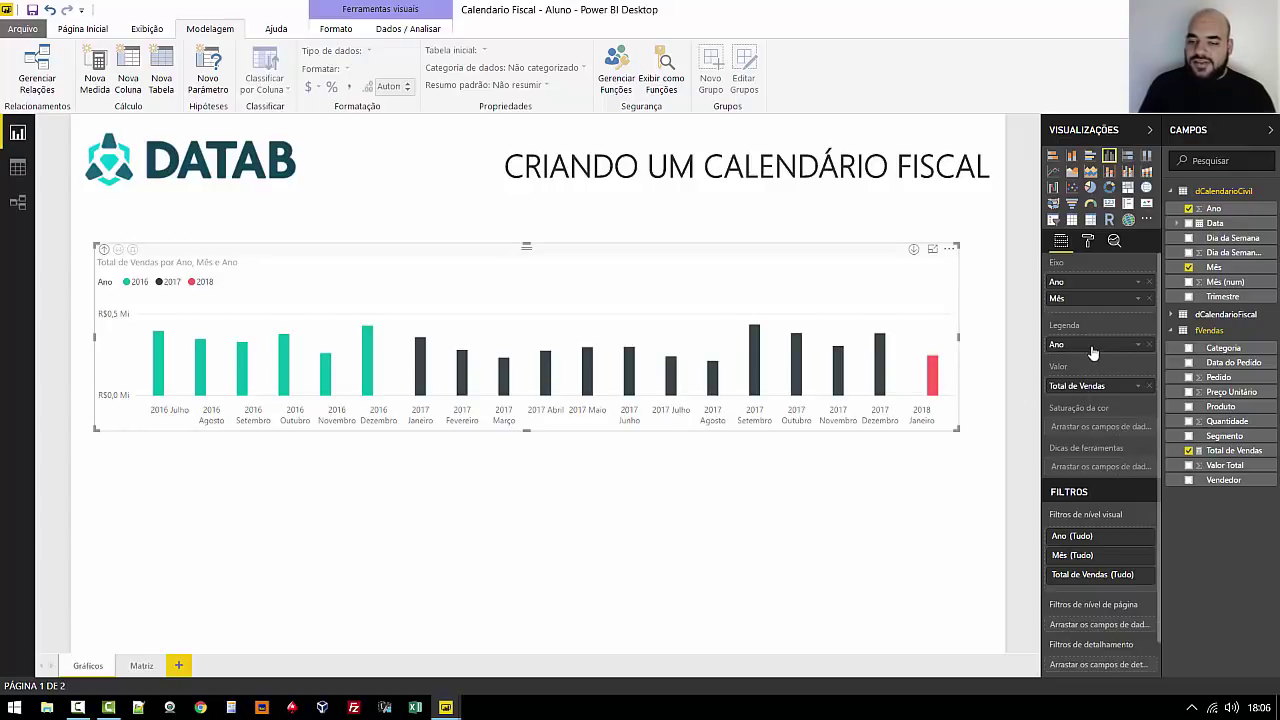
pyautogui.moveTo(1092, 352); pyautogui.dragTo(1091, 434)
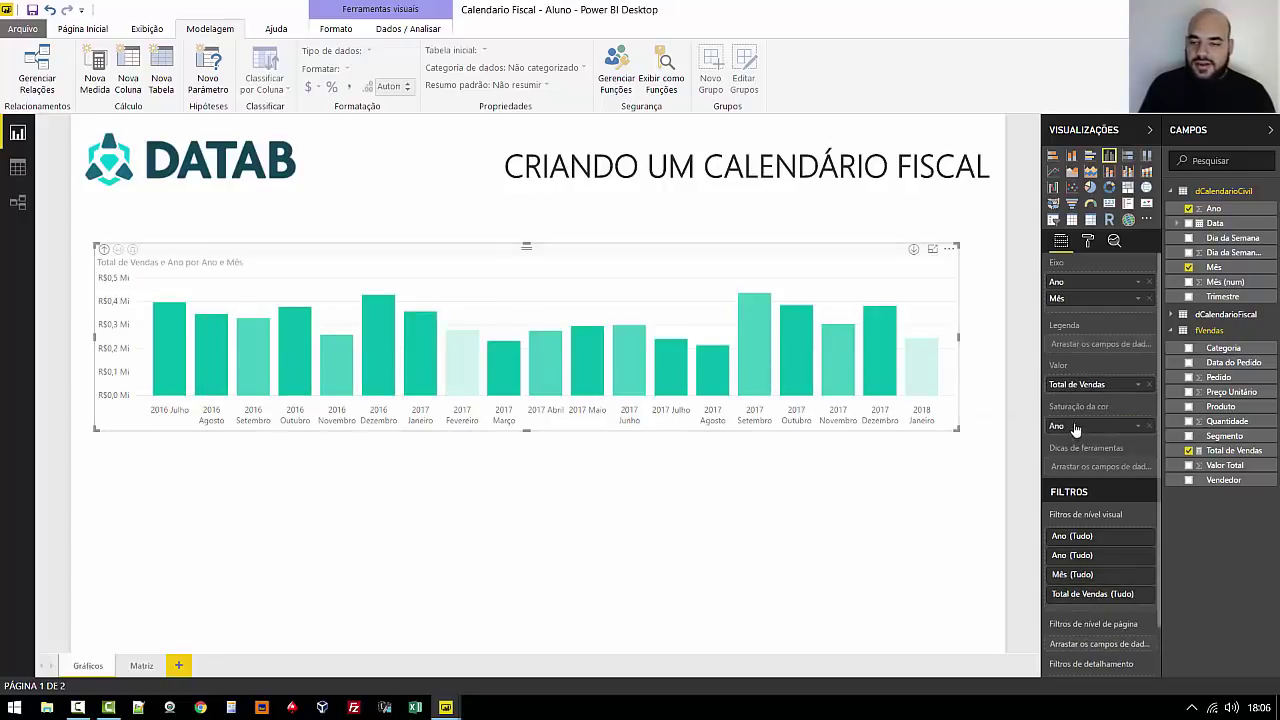
pyautogui.moveTo(1076, 432); pyautogui.dragTo(1070, 350)
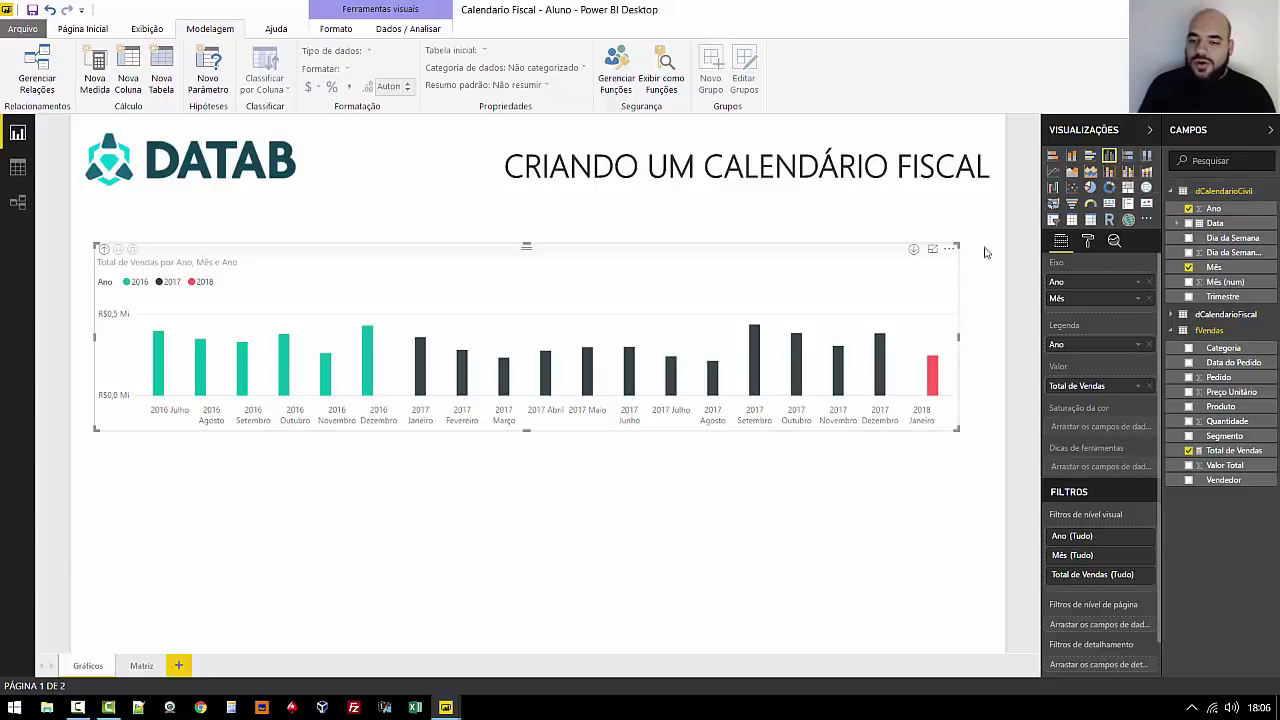
pyautogui.click(1071, 158)
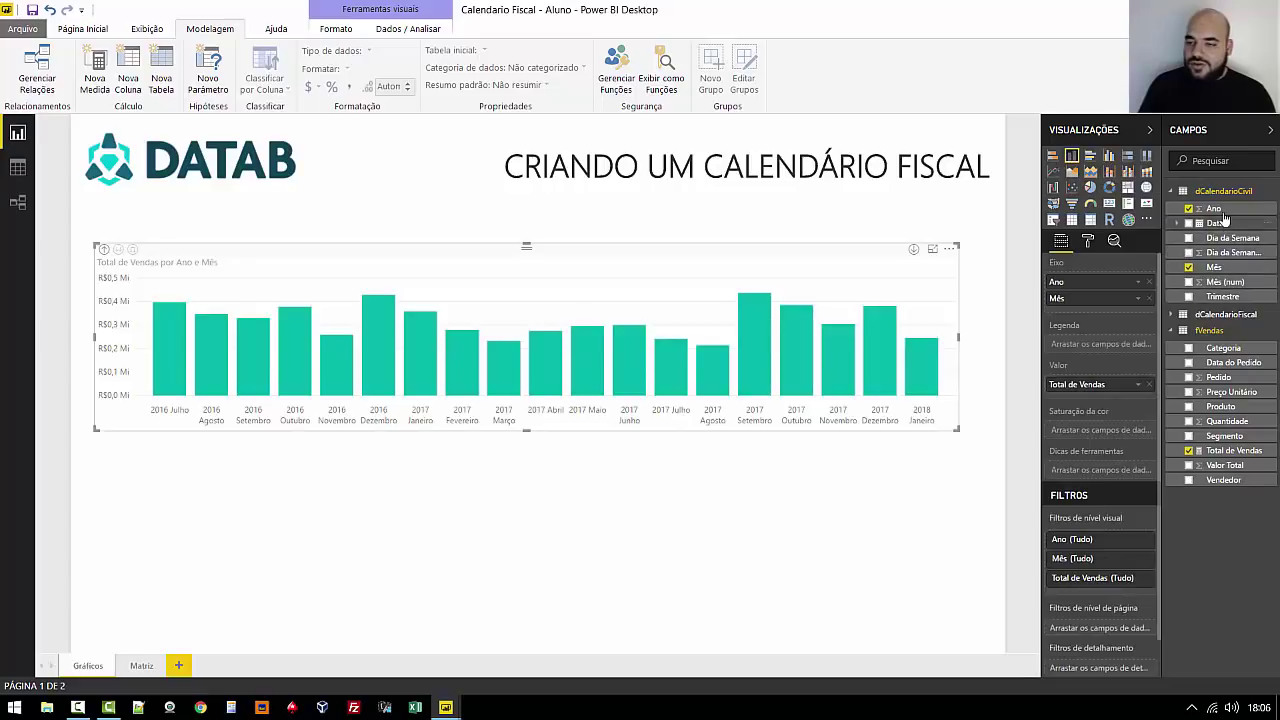
pyautogui.moveTo(1213, 208); pyautogui.dragTo(1100, 344)
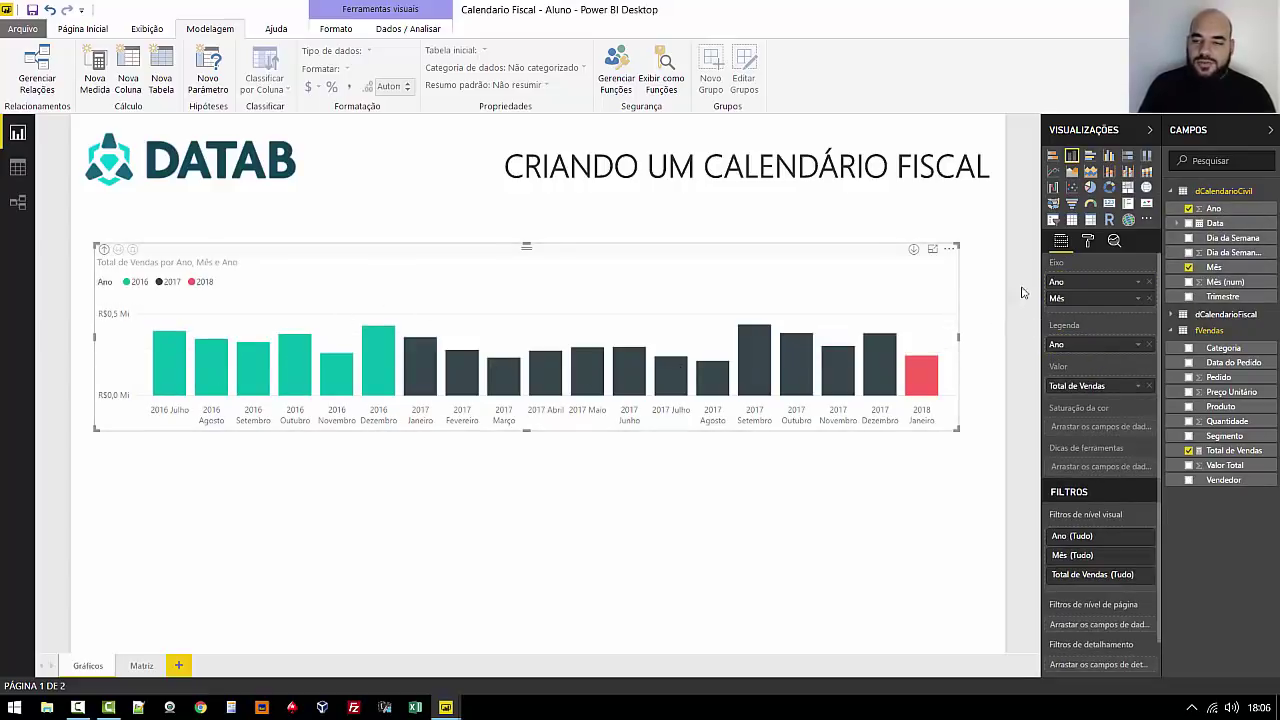
pyautogui.click(1090, 245)
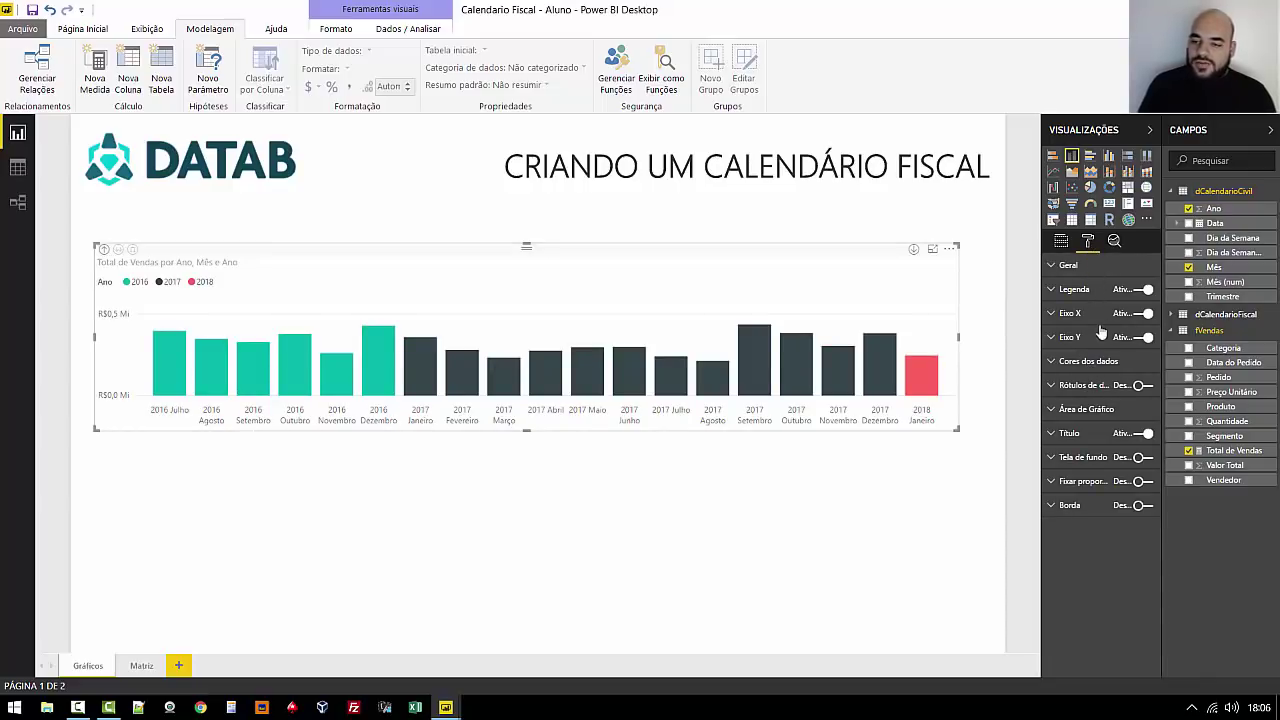
# Step: Turn on size-8 data labels, hide the Y axis values, and make the chart taller
pyautogui.click(1138, 386)
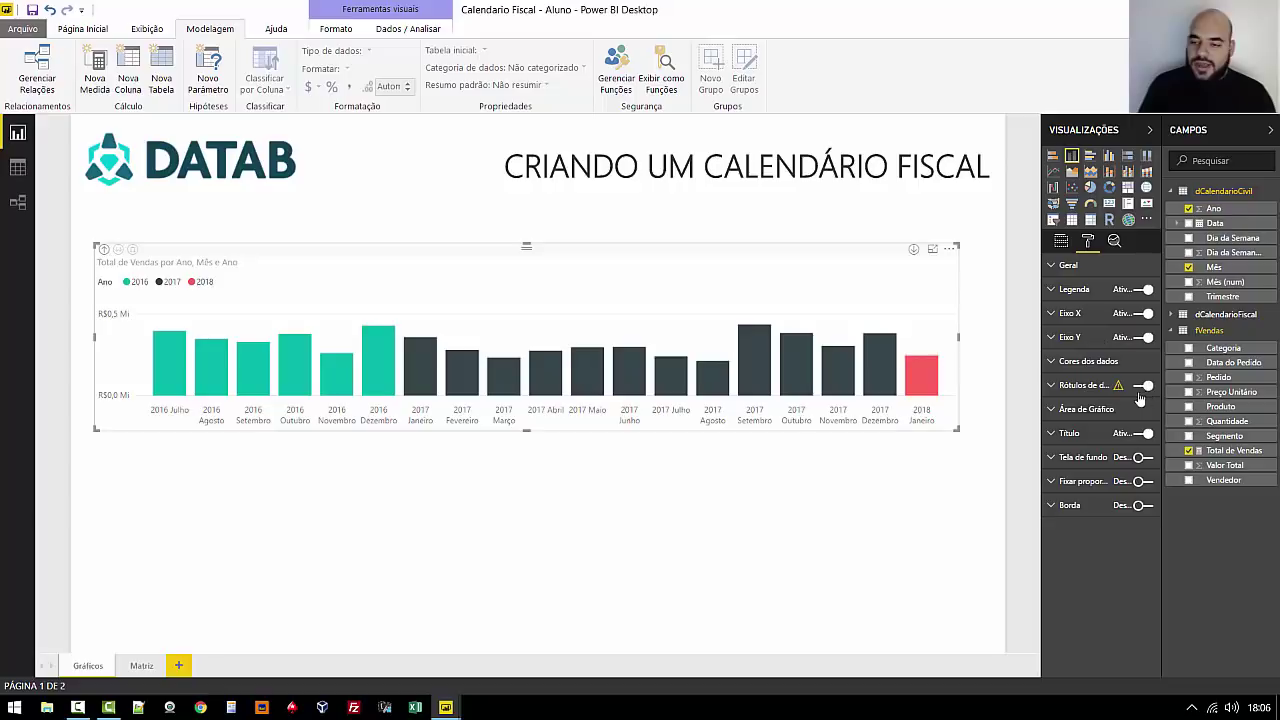
pyautogui.click(1058, 389)
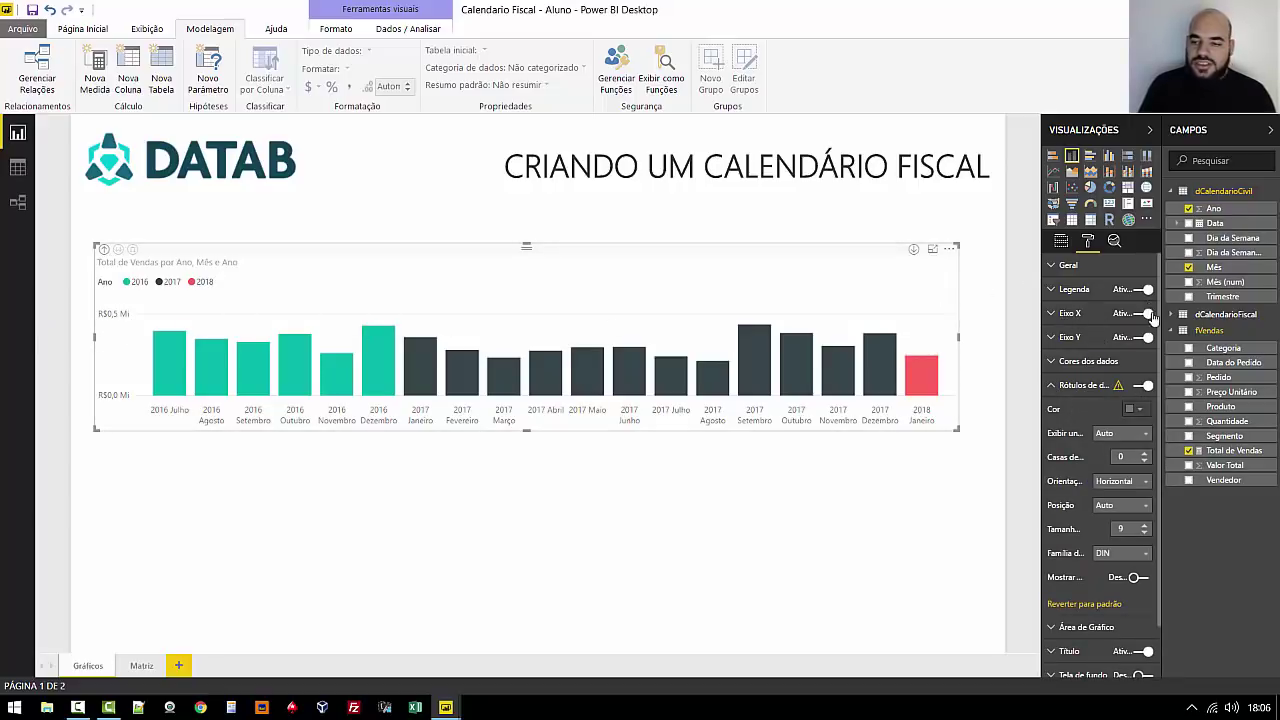
pyautogui.click(1145, 339)
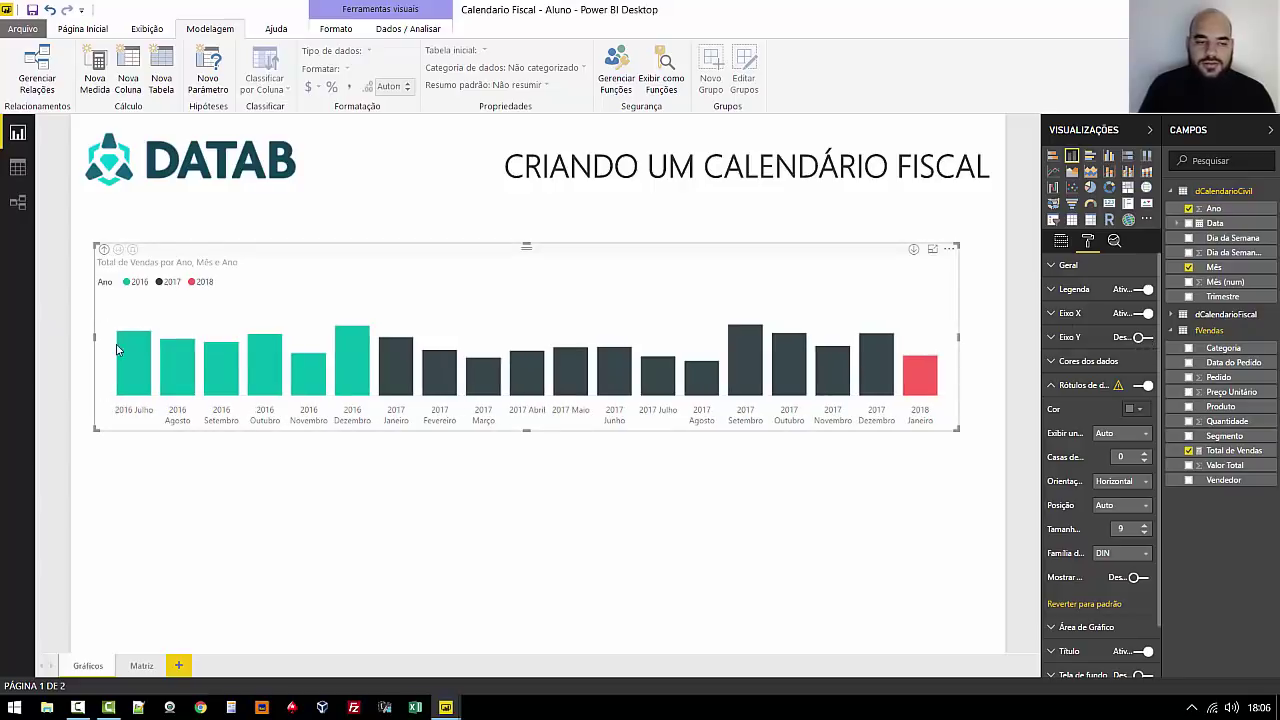
pyautogui.click(1145, 533)
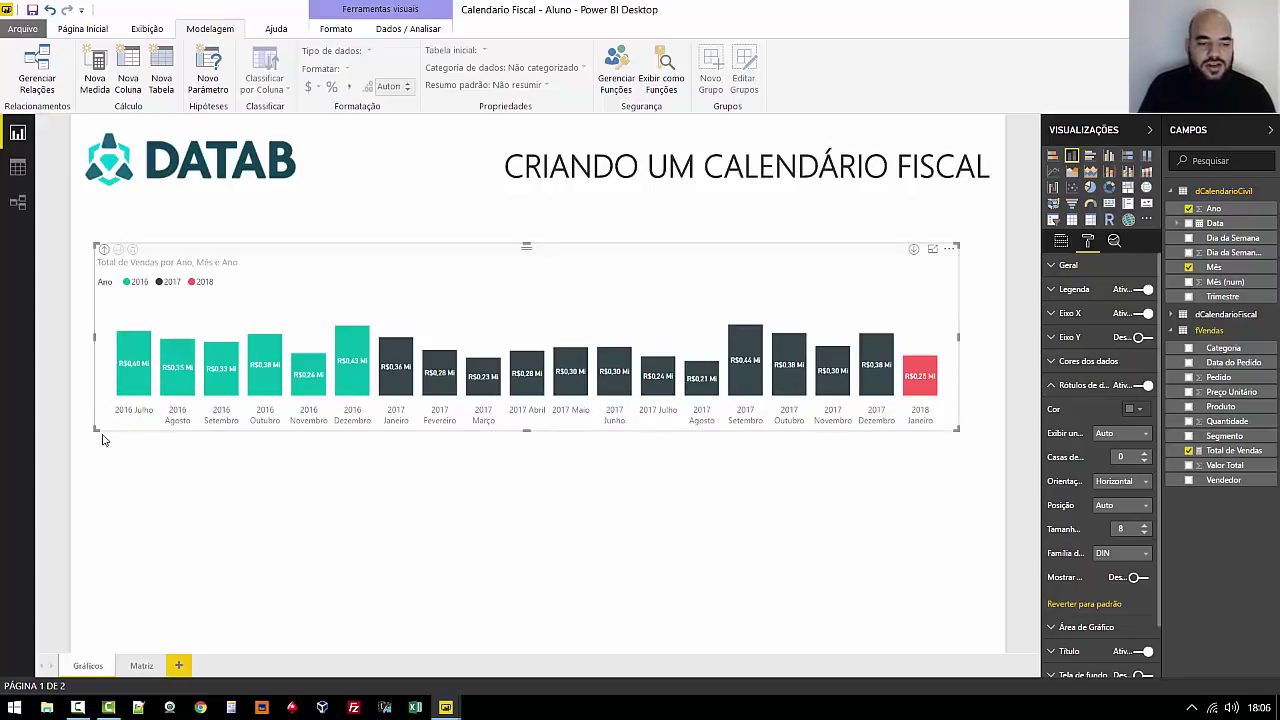
pyautogui.moveTo(97, 436); pyautogui.dragTo(89, 450)
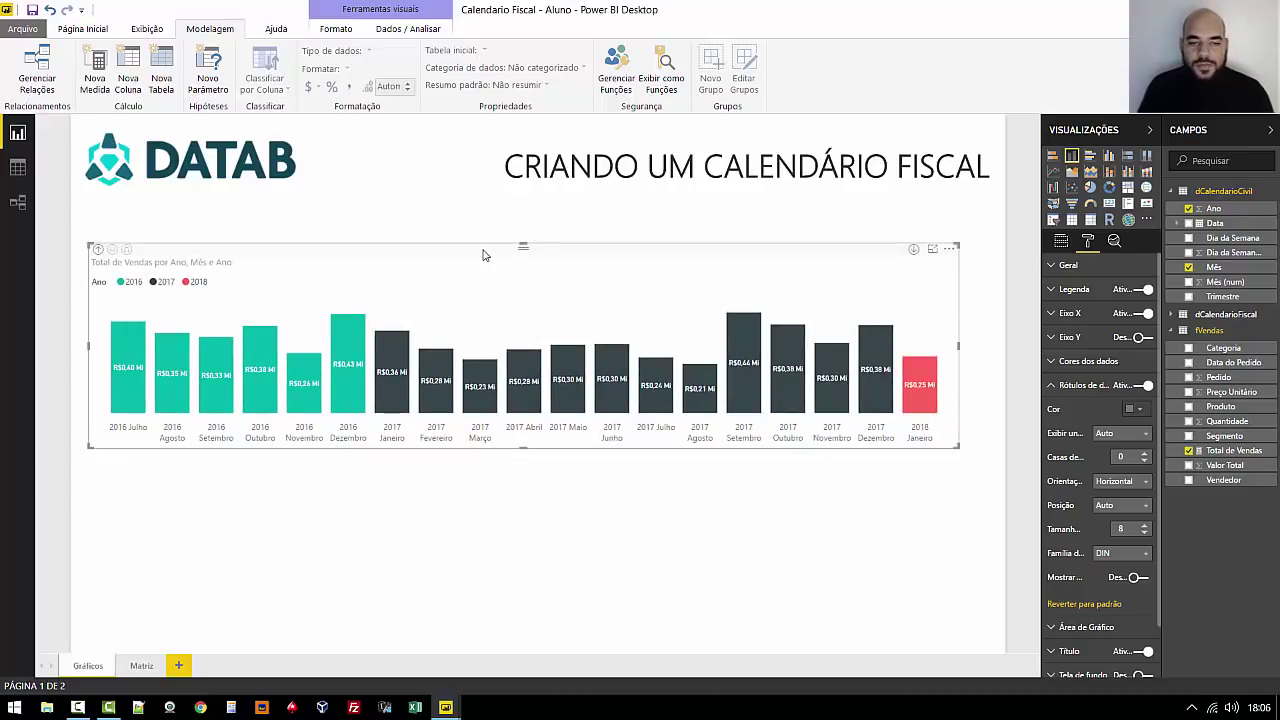
# Step: Duplicate the Total de Vendas column chart and place the copy below the original
pyautogui.moveTo(486, 255); pyautogui.dragTo(492, 256)
pyautogui.hotkey('ctrl', 'c')
pyautogui.hotkey('ctrl', 'v')
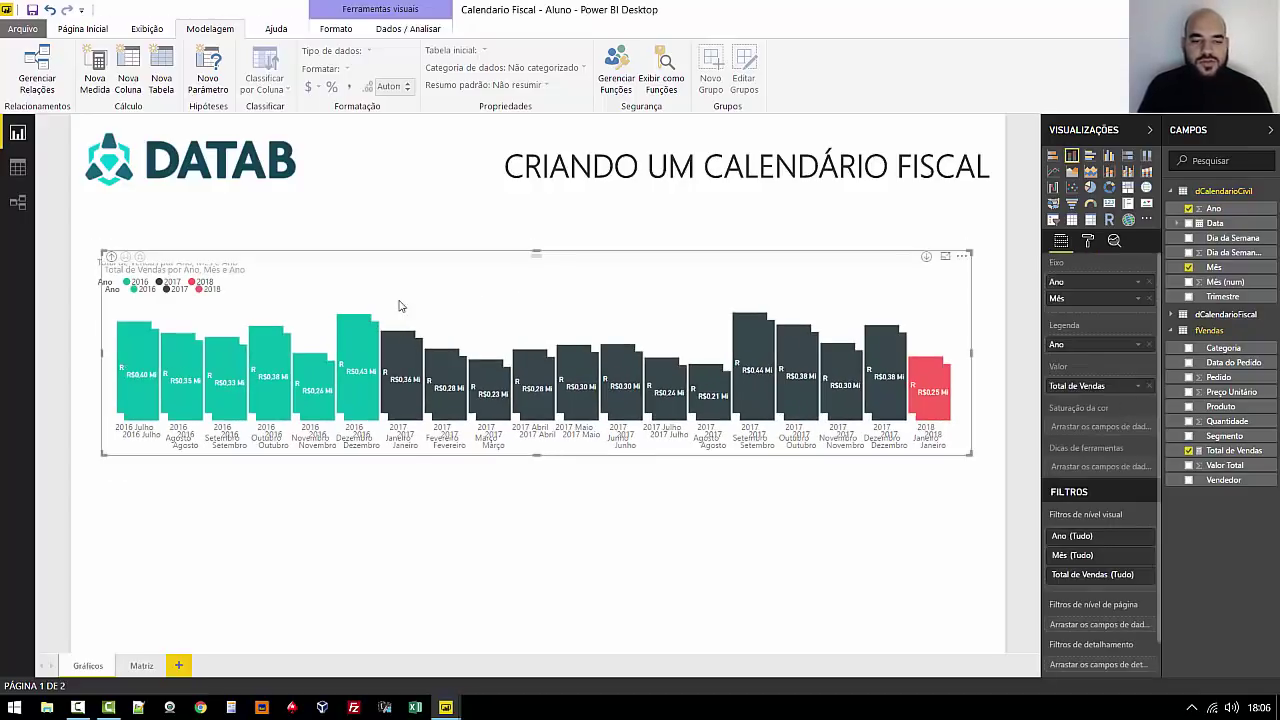
pyautogui.moveTo(400, 305); pyautogui.dragTo(383, 468)
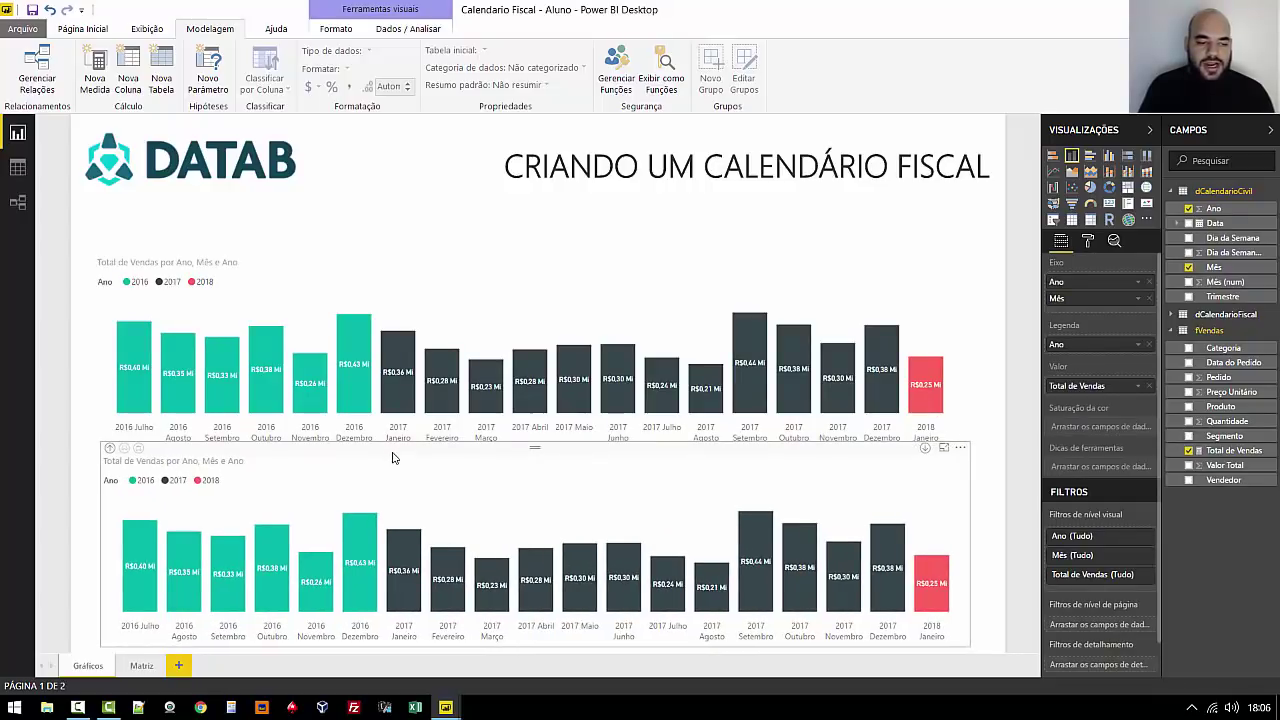
pyautogui.moveTo(425, 249); pyautogui.dragTo(427, 231)
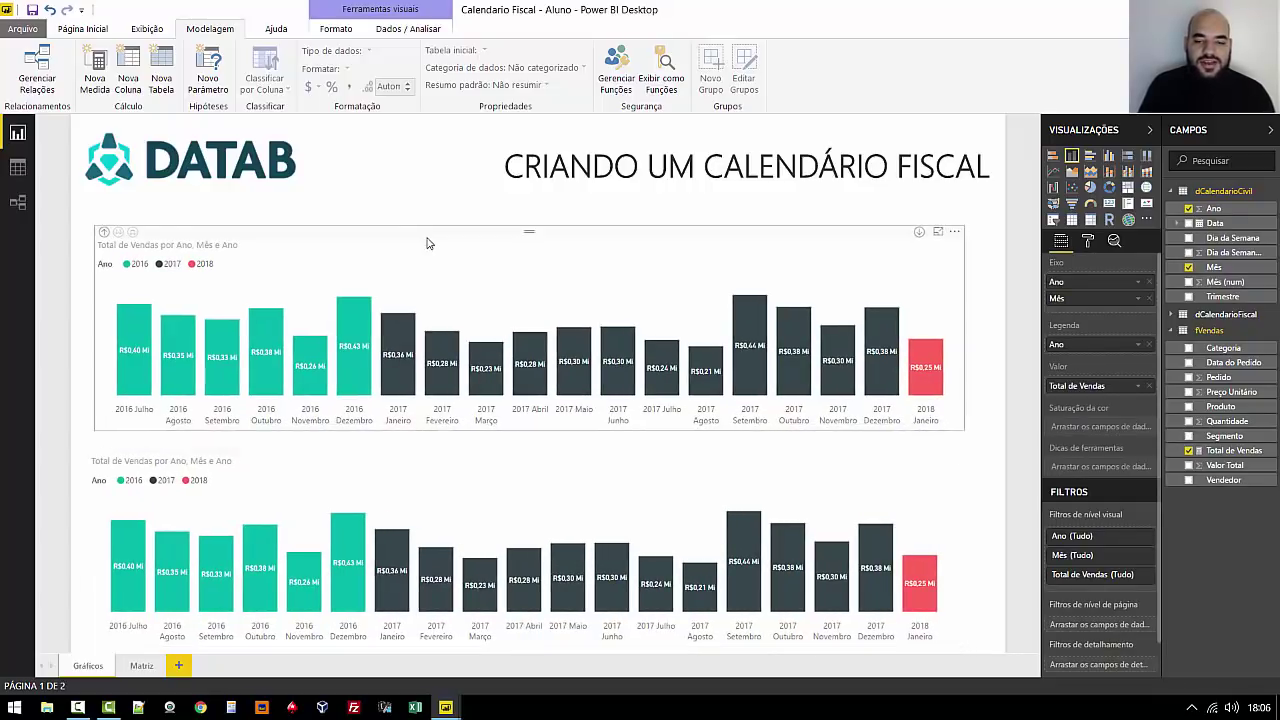
pyautogui.click(985, 440)
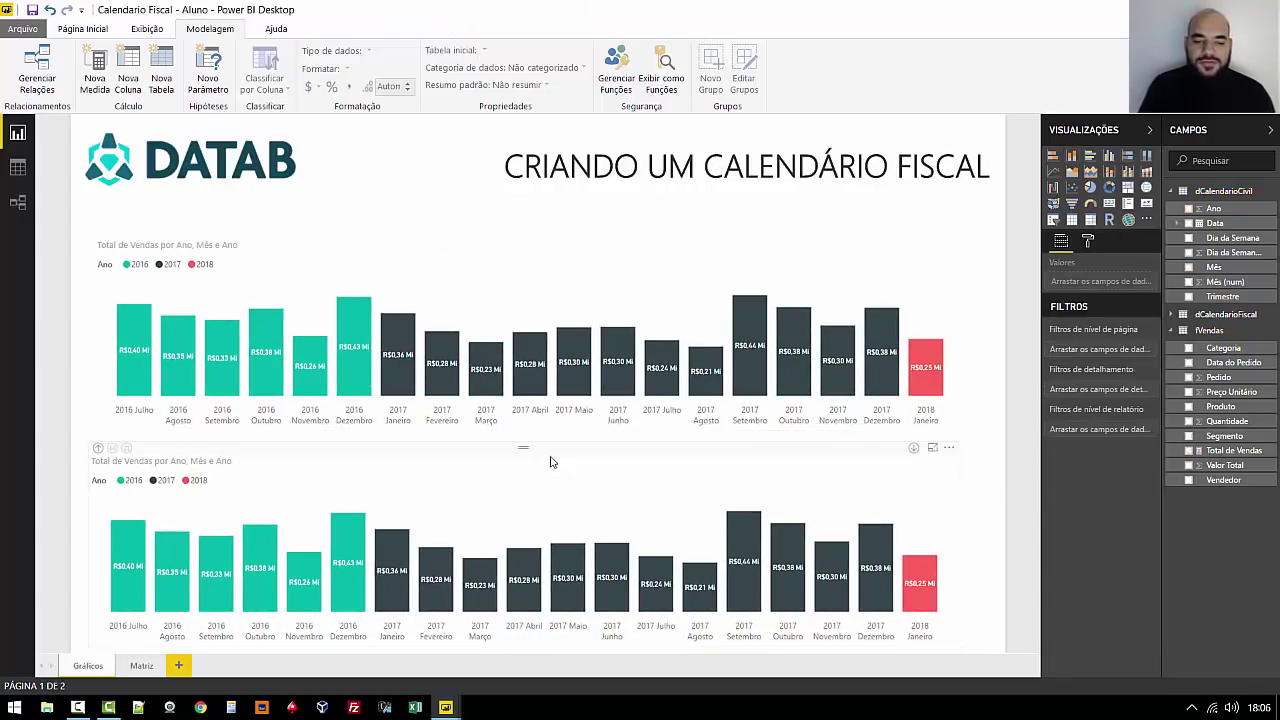
# Step: Rebuild the lower chart on dCalendarioFiscal Ano and Nome do Mês, fully expanded, coloured by fiscal year
pyautogui.click(523, 492)
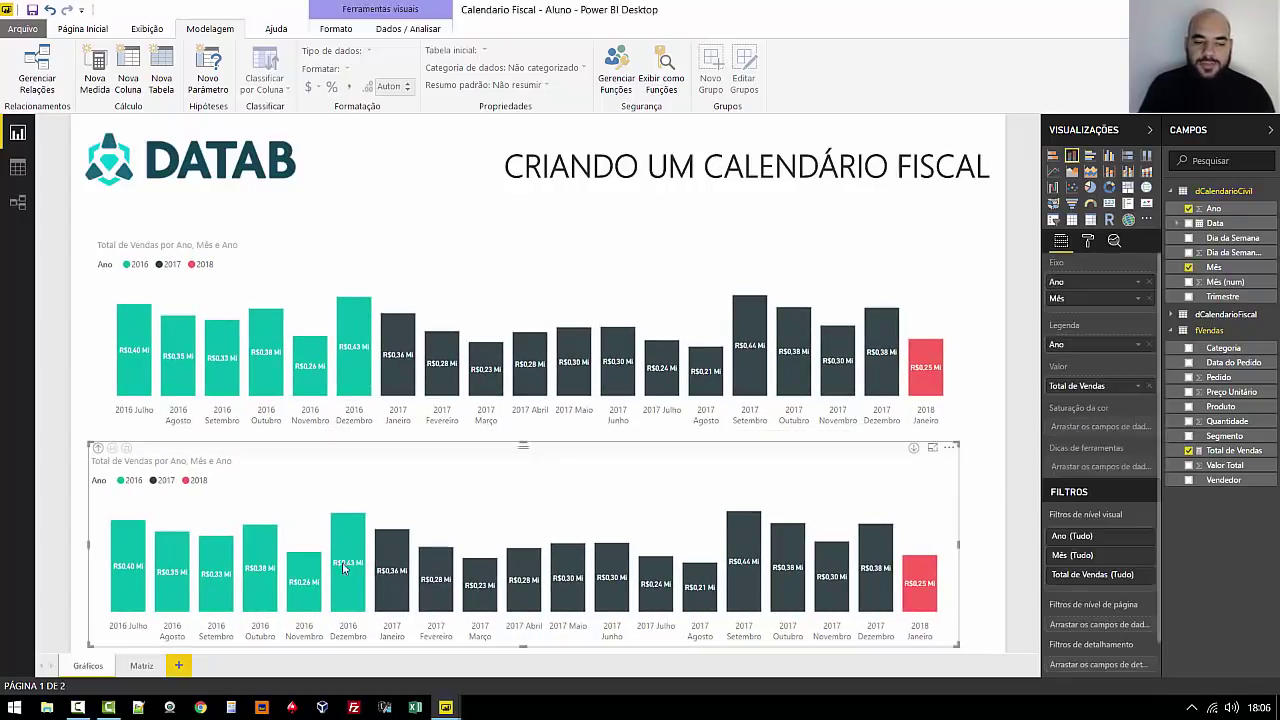
pyautogui.click(1147, 282)
pyautogui.click(1147, 282)
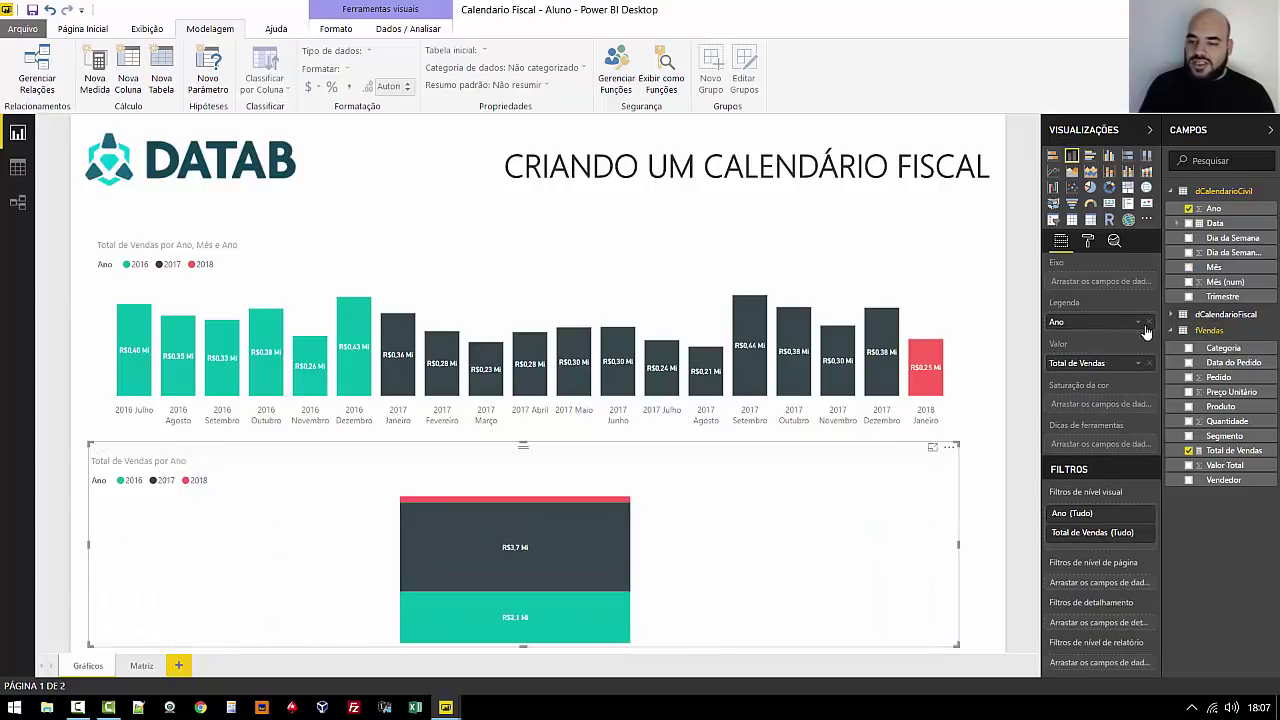
pyautogui.click(1146, 324)
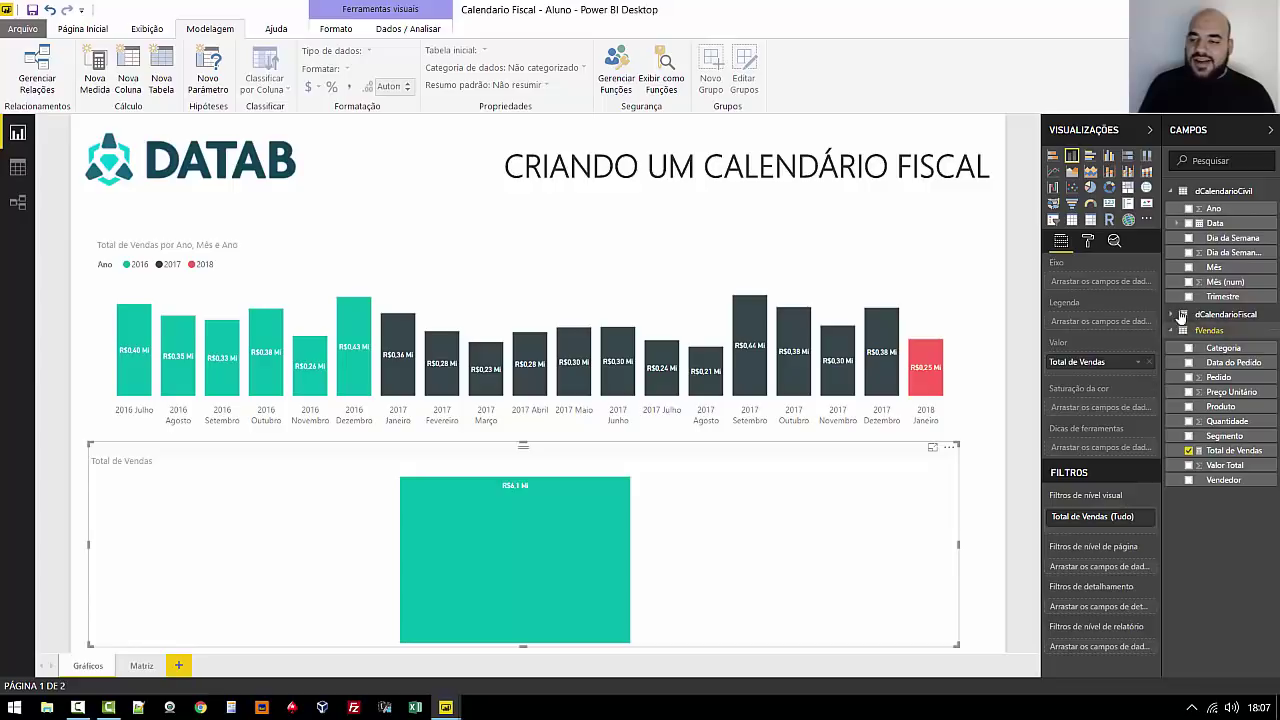
pyautogui.click(1172, 315)
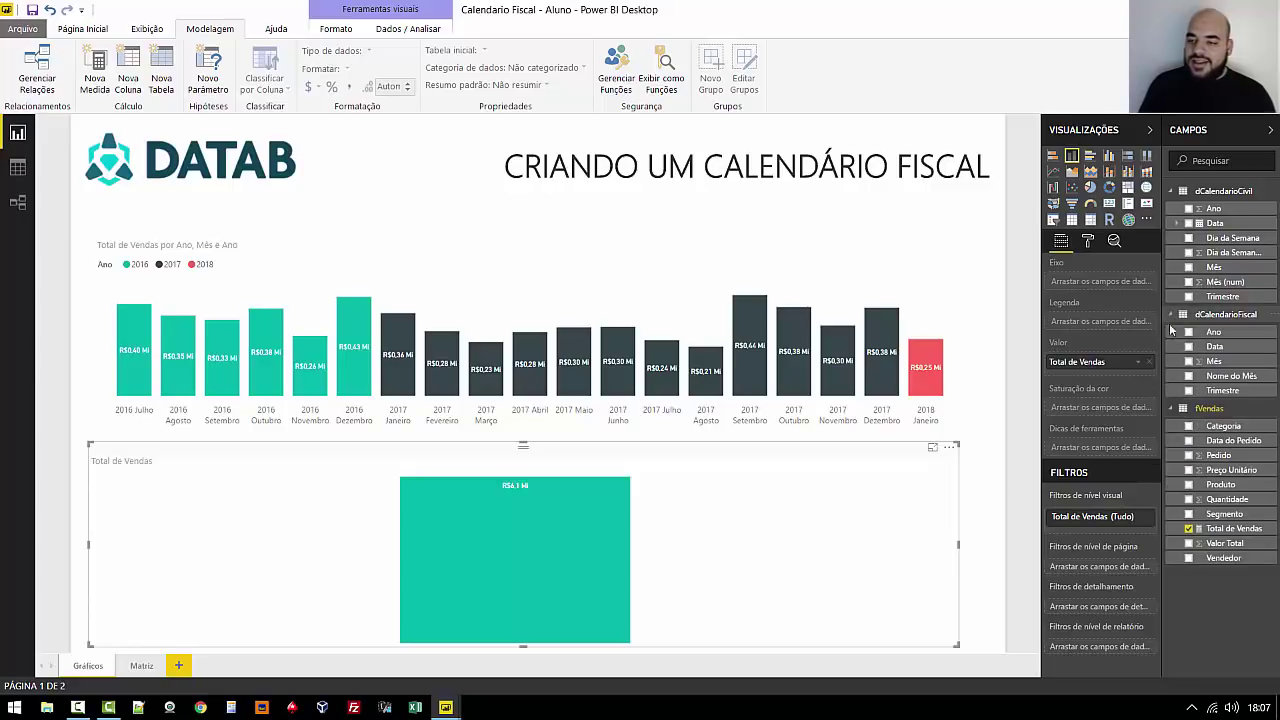
pyautogui.moveTo(1215, 333); pyautogui.dragTo(1095, 282)
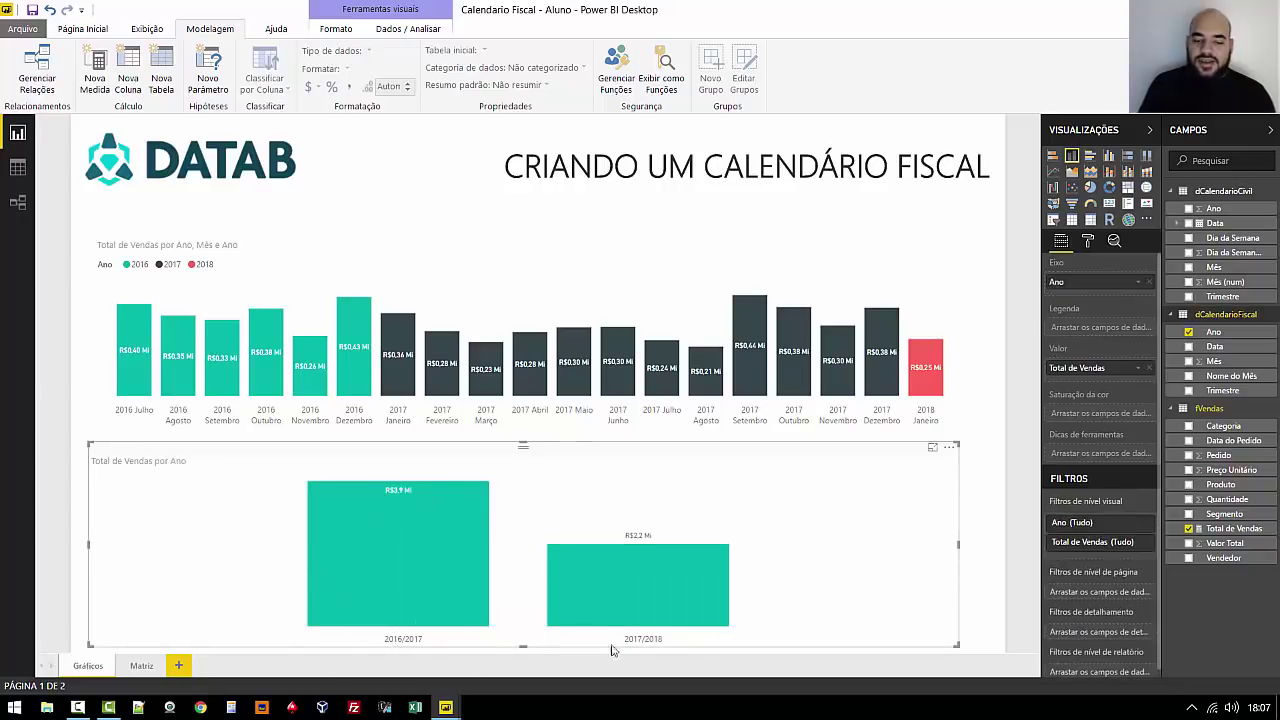
pyautogui.click(1237, 366)
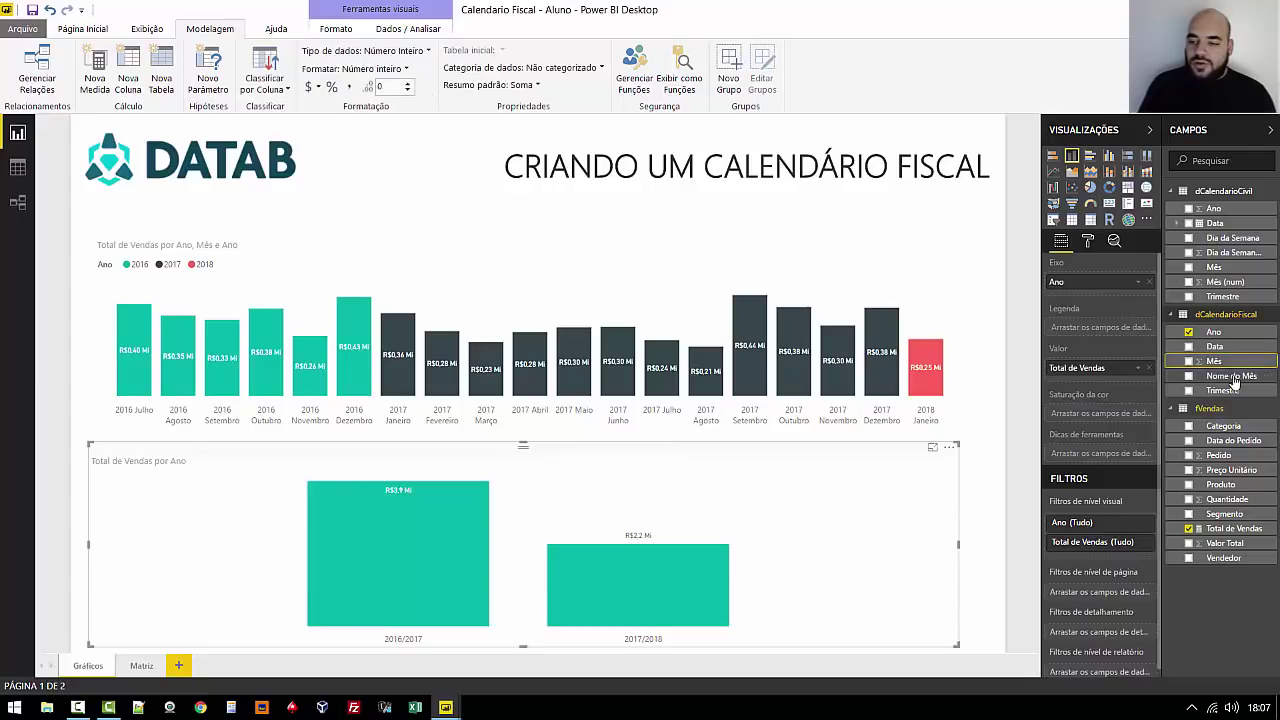
pyautogui.moveTo(1233, 375); pyautogui.dragTo(1110, 298)
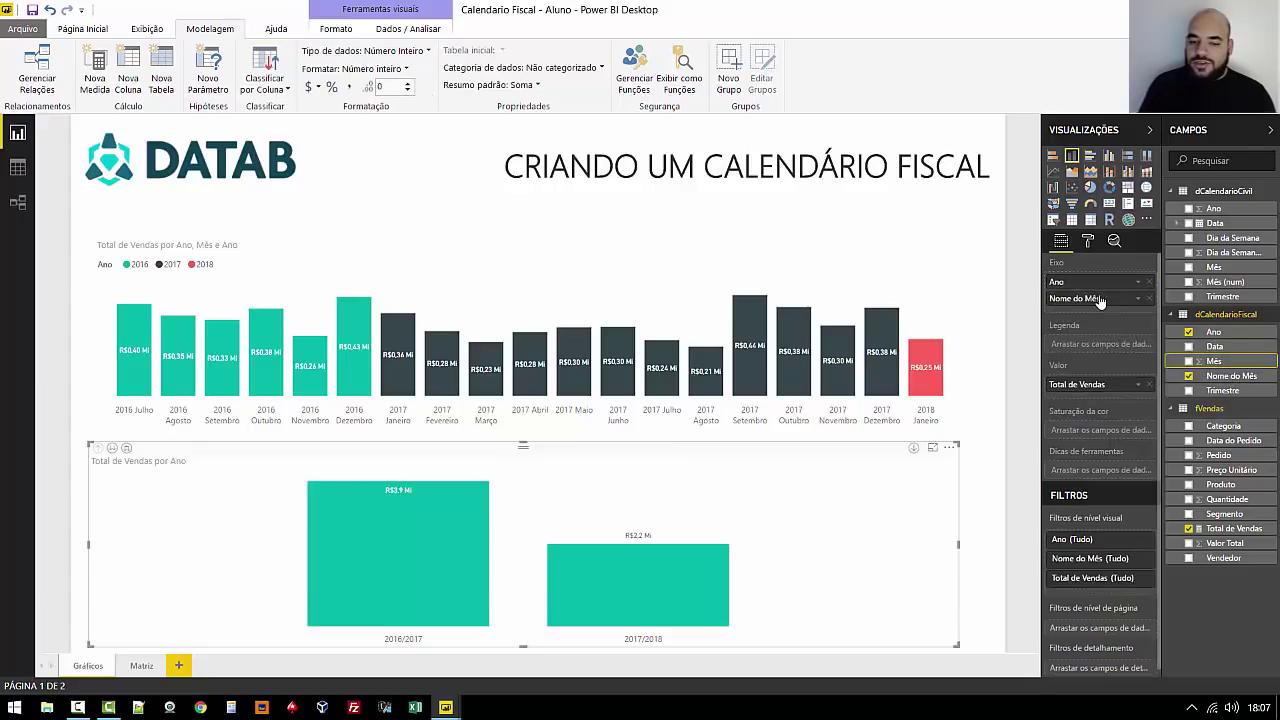
pyautogui.click(126, 448)
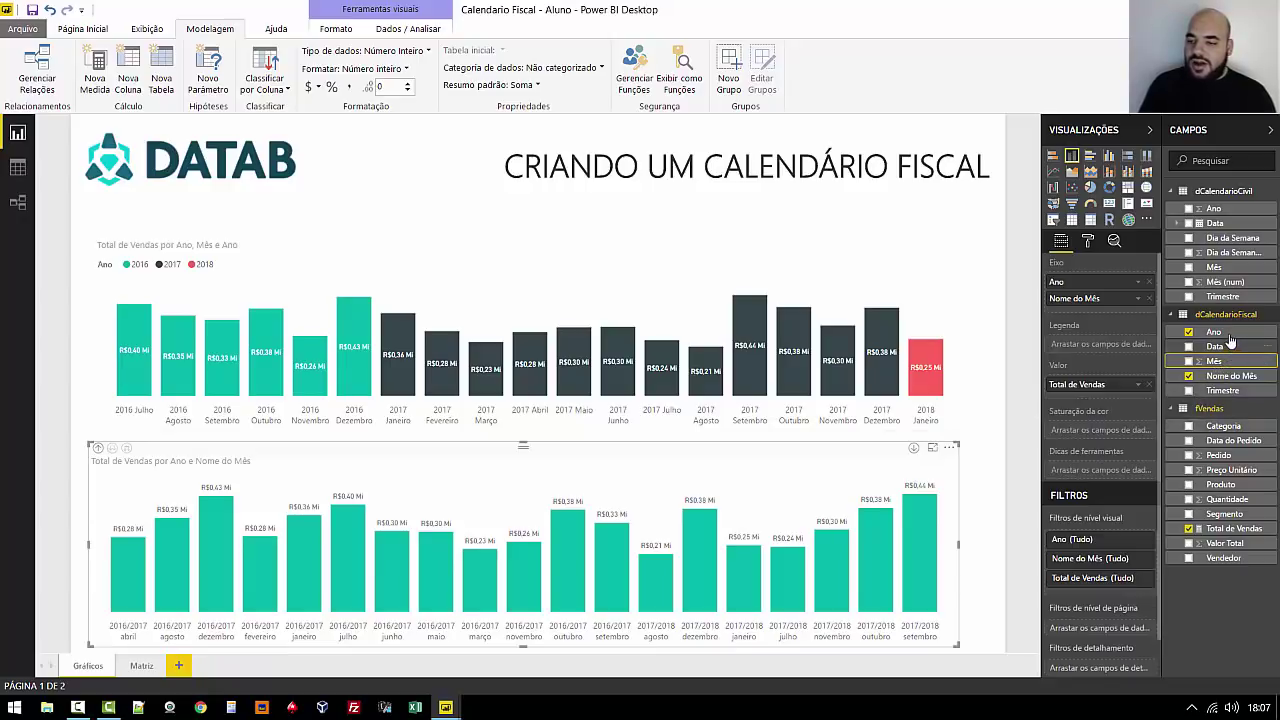
pyautogui.moveTo(1229, 342); pyautogui.dragTo(1122, 346)
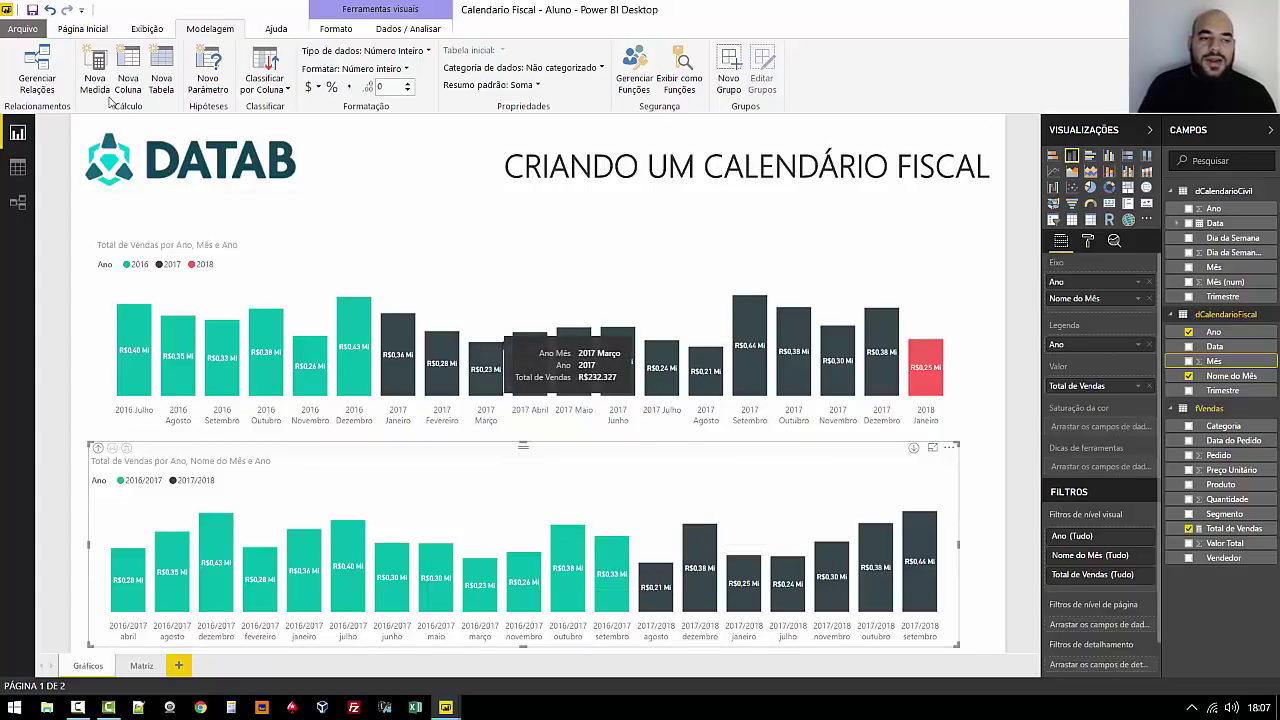
# Step: Sort dCalendarioFiscal's Nome do Mês by the Mês column in Data view, then return to the report
pyautogui.click(18, 168)
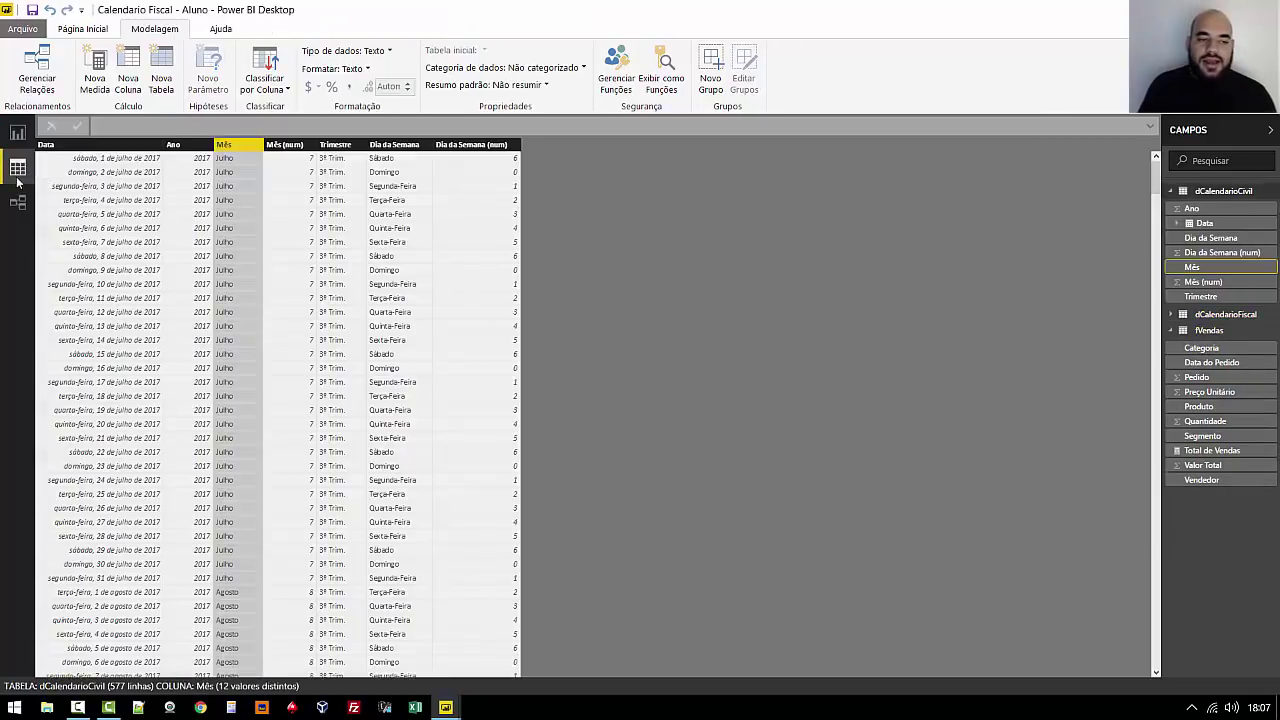
pyautogui.moveTo(1220, 267)
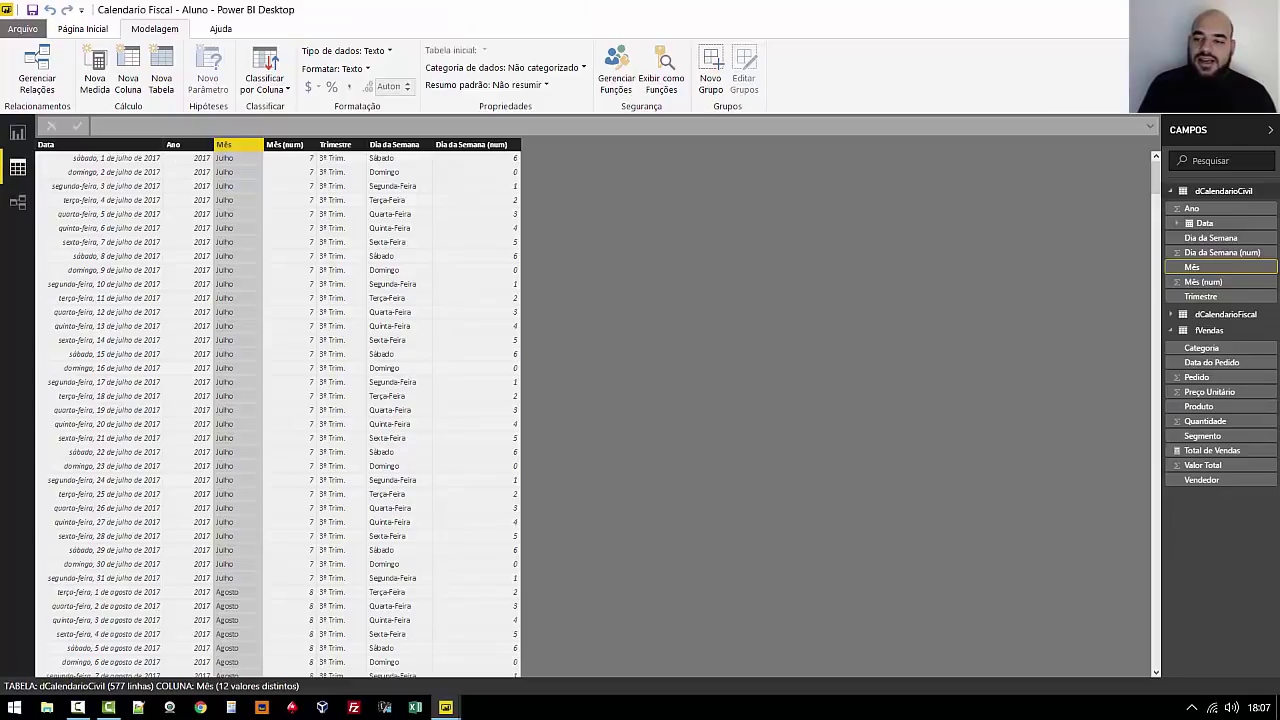
pyautogui.click(1208, 330)
pyautogui.click(1220, 314)
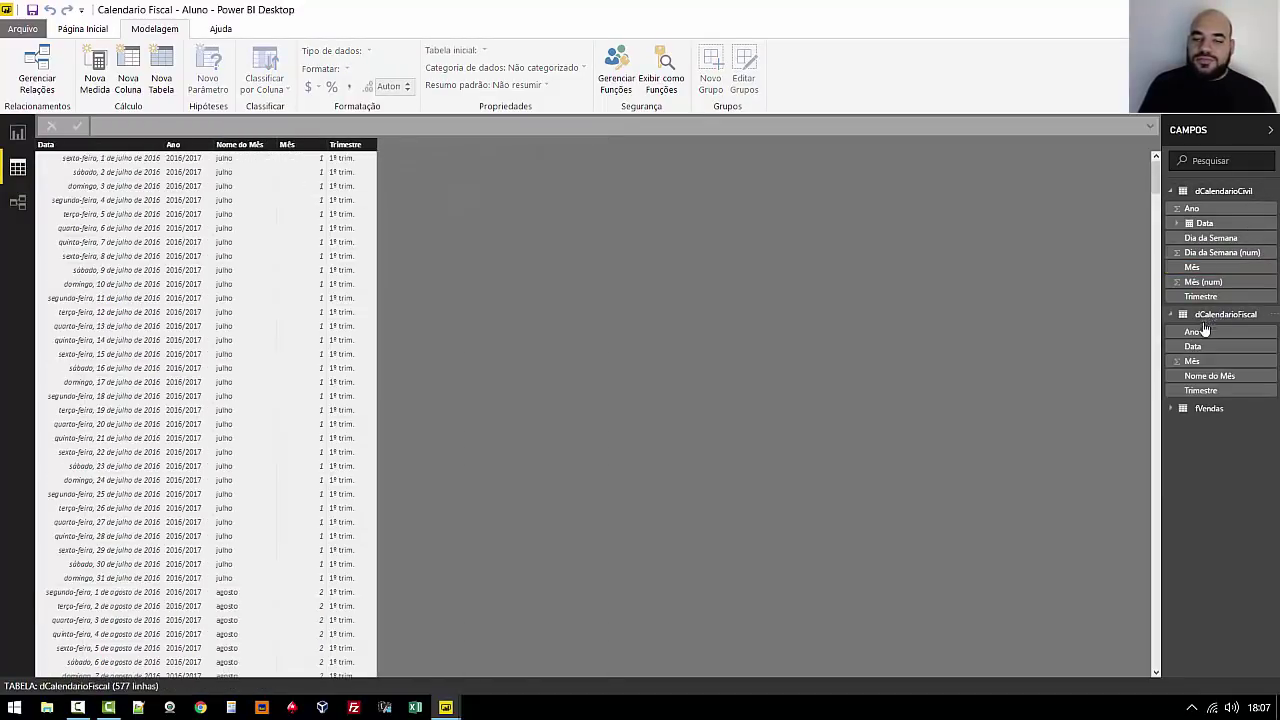
pyautogui.click(238, 144)
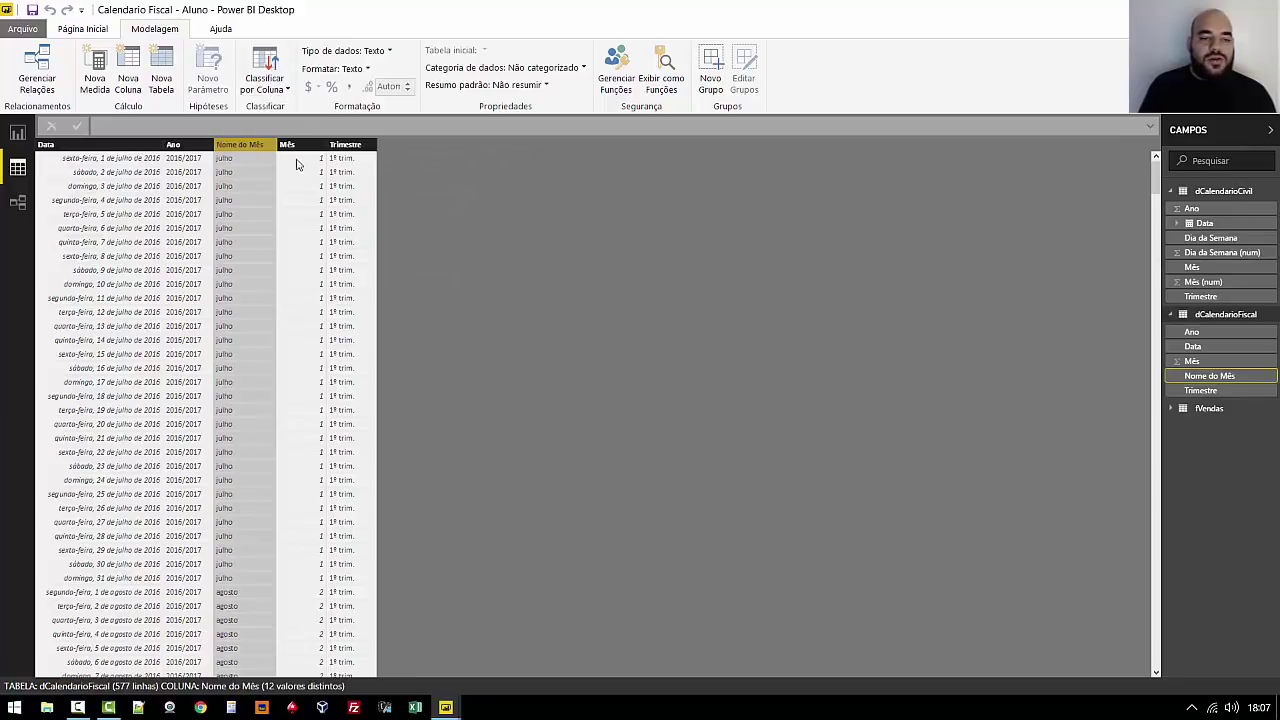
pyautogui.click(264, 80)
pyautogui.click(293, 180)
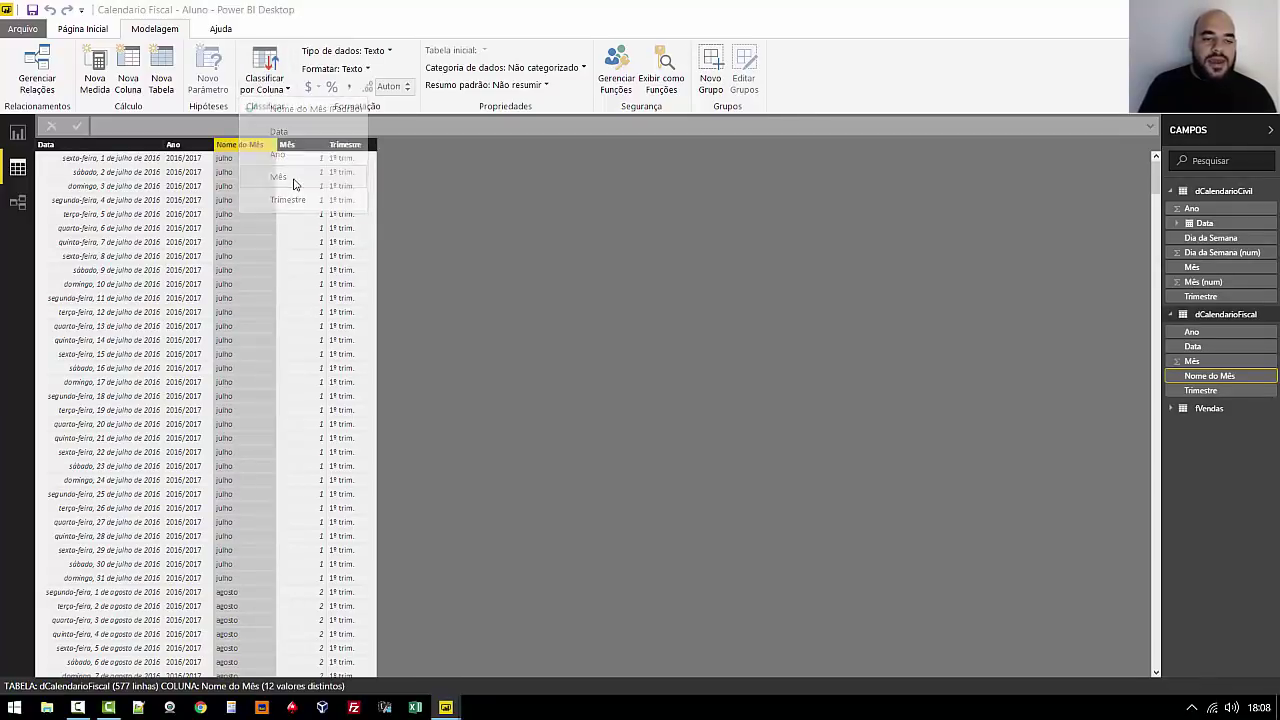
pyautogui.click(18, 133)
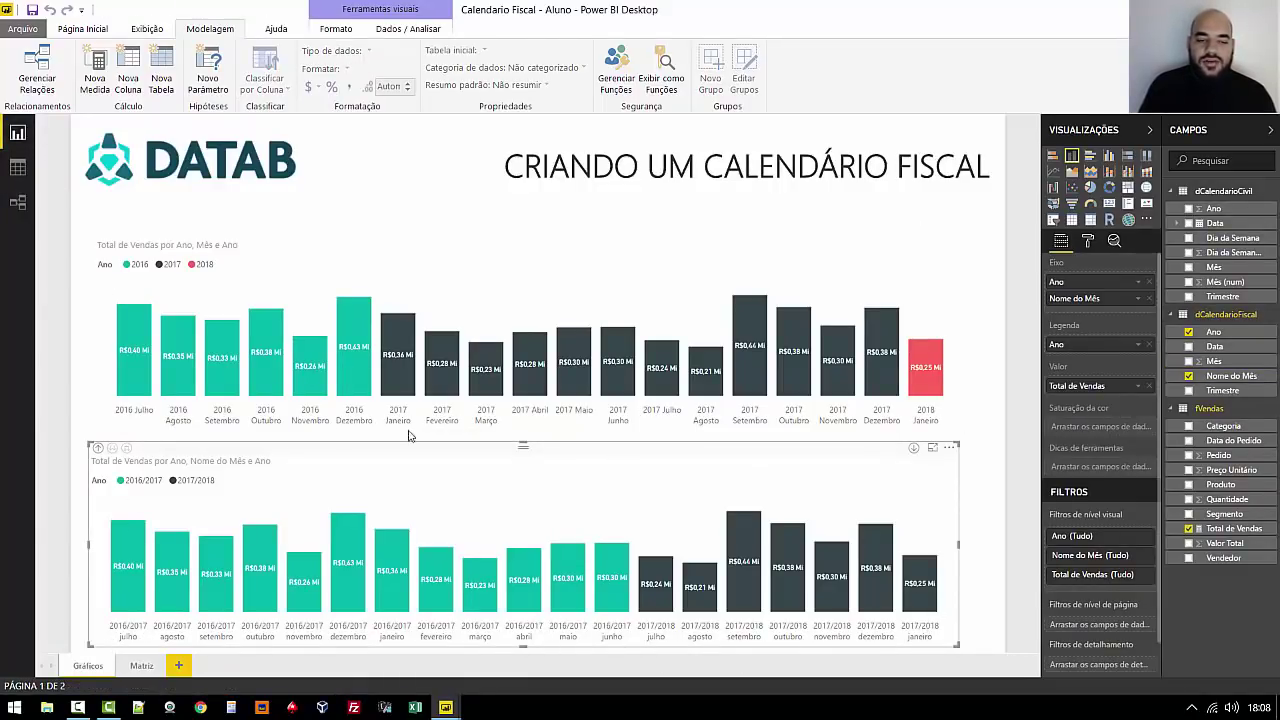
pyautogui.click(353, 231)
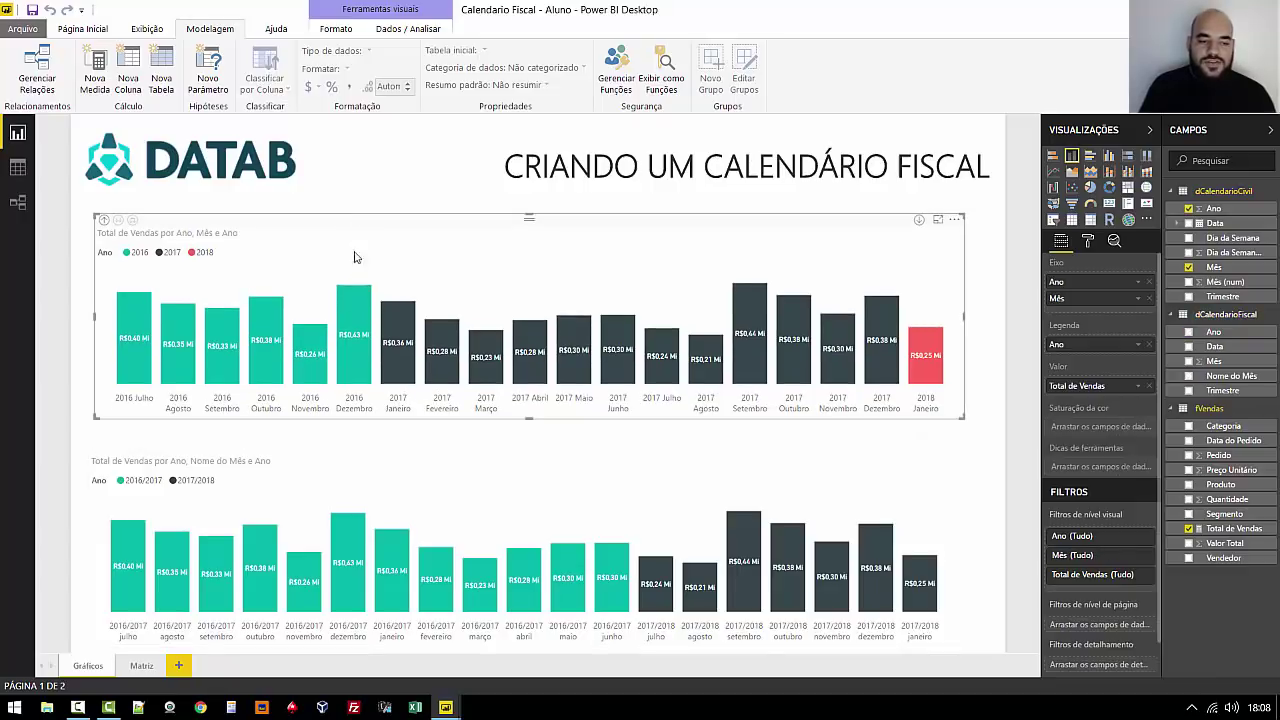
pyautogui.click(300, 456)
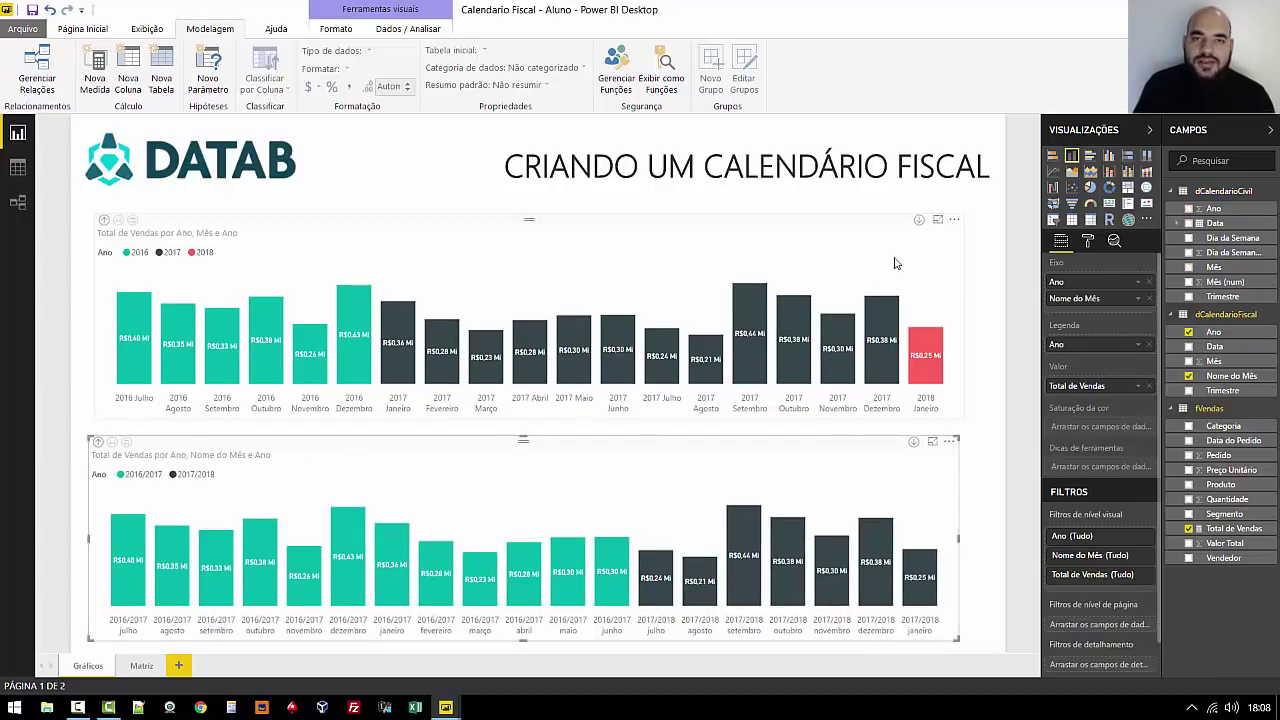